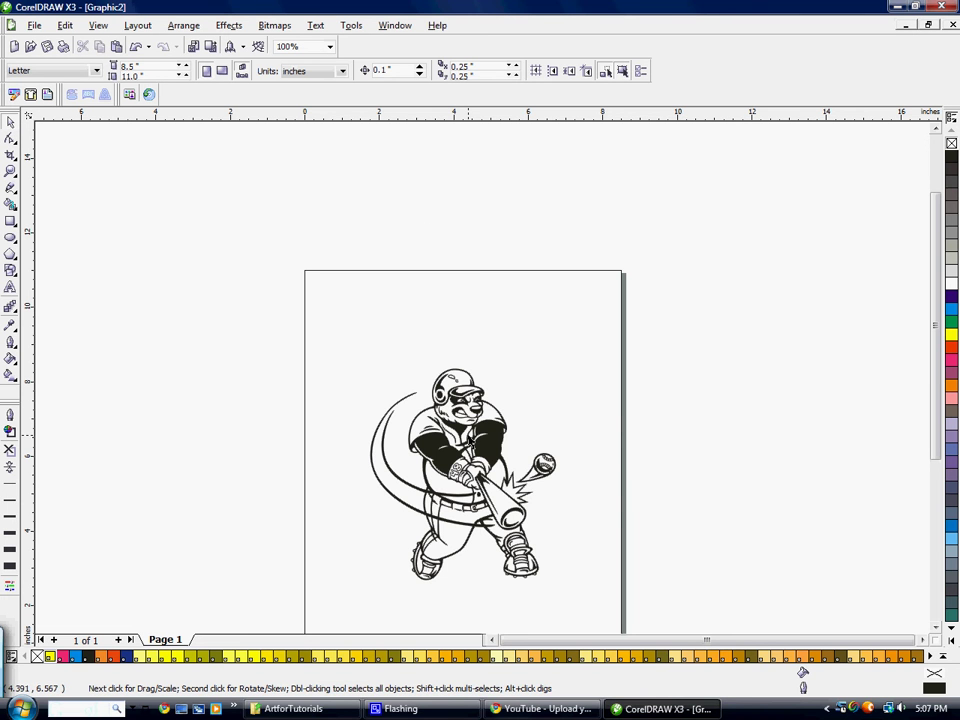
- Move the bear batter group slightly and scale it proportionally to about 4.69 by 5.34 inches
click(463, 448)
mouse_move(461, 452)
mouse_down()
mouse_move(598, 381)
mouse_move(418, 377)
mouse_move(467, 437)
mouse_up()
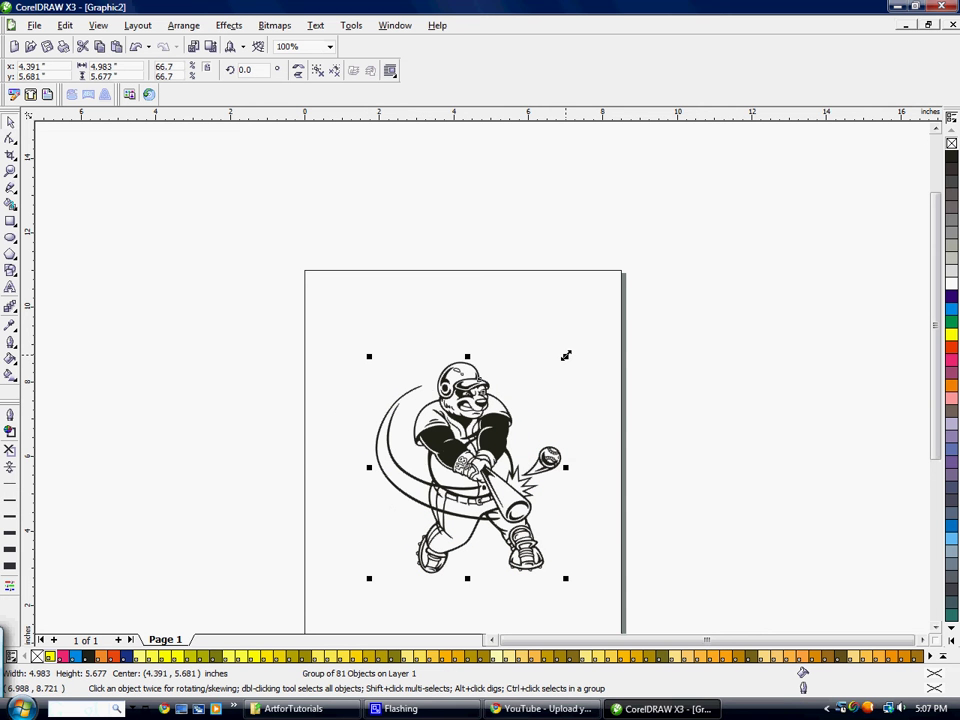
mouse_move(565, 355)
mouse_down()
mouse_move(585, 328)
mouse_move(554, 369)
mouse_up()
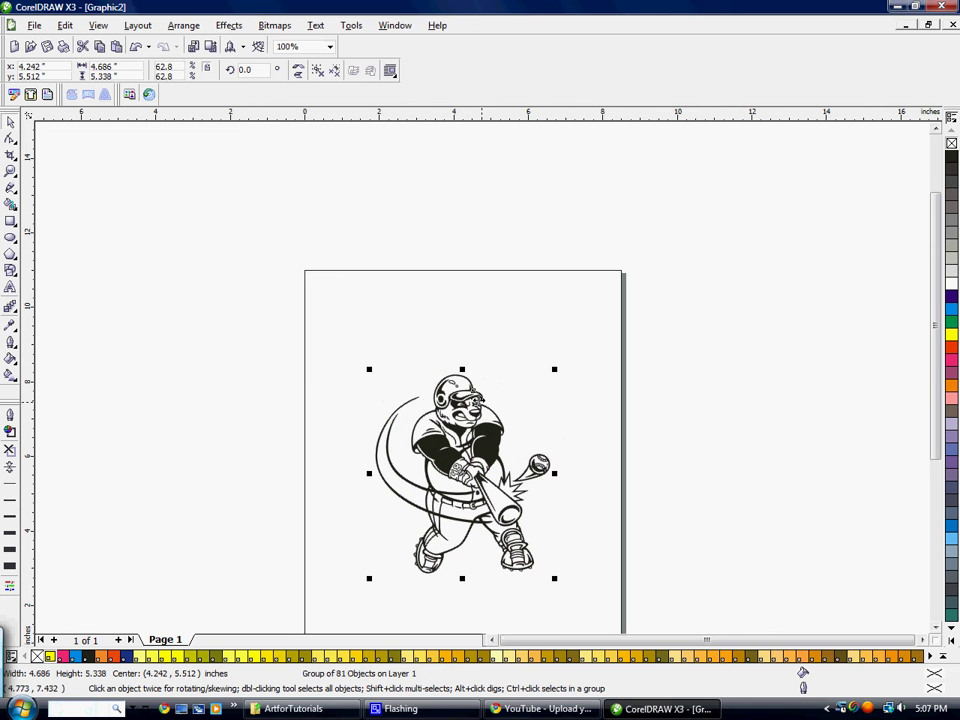
- Try stretching the bear group to about 6.36 inches high and squeezing it to about 2.89 inches wide, undoing each change
drag(462, 369, 465, 340)
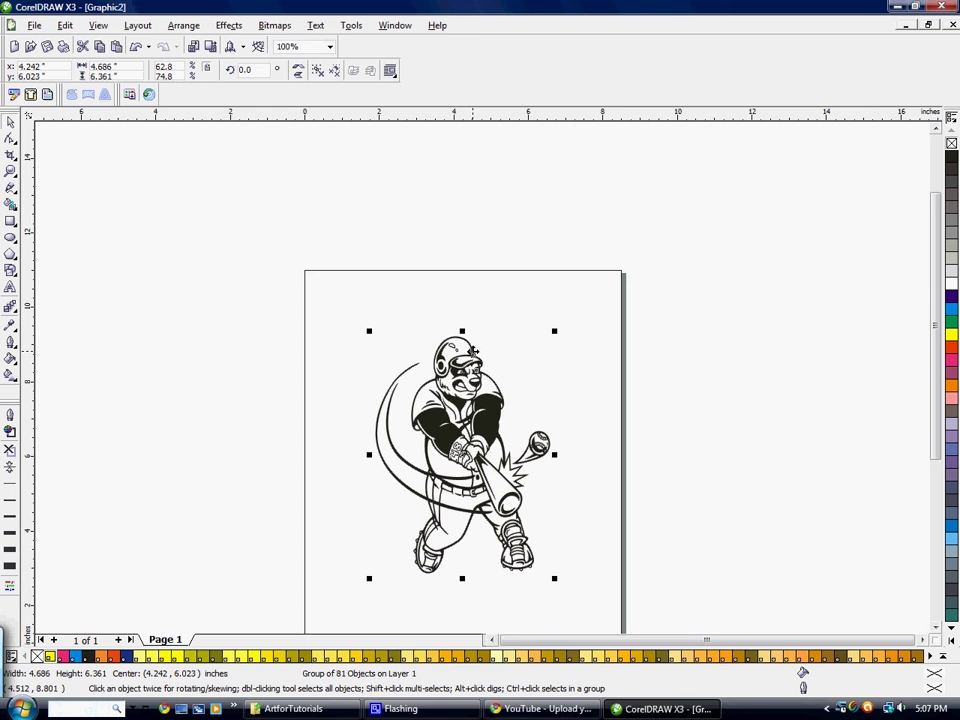
key(ctrl+z)
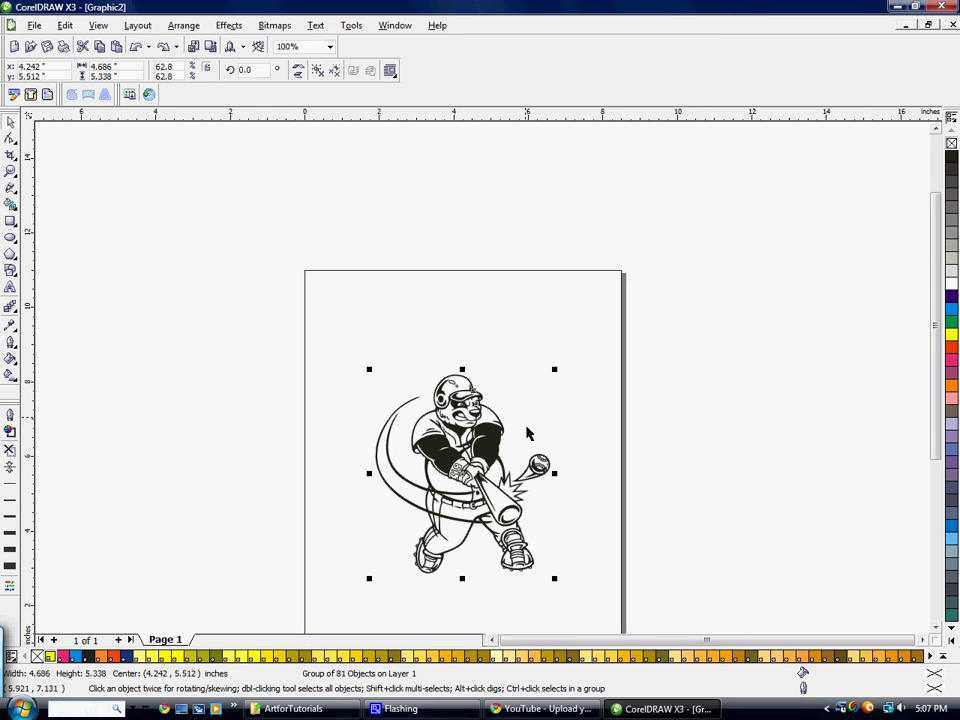
drag(556, 472, 487, 473)
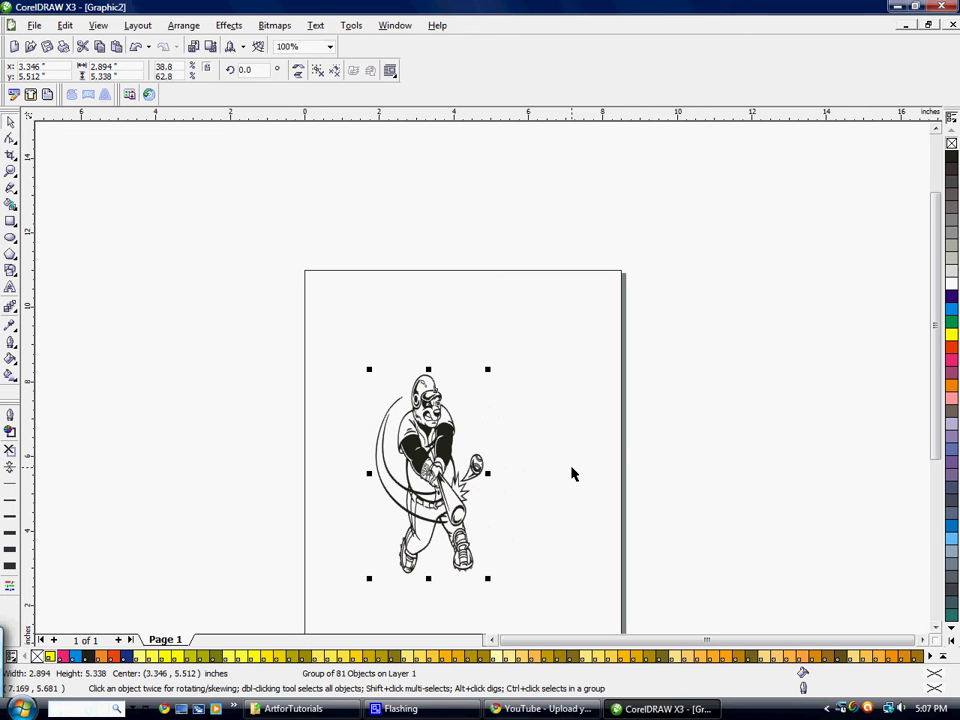
key(ctrl+z)
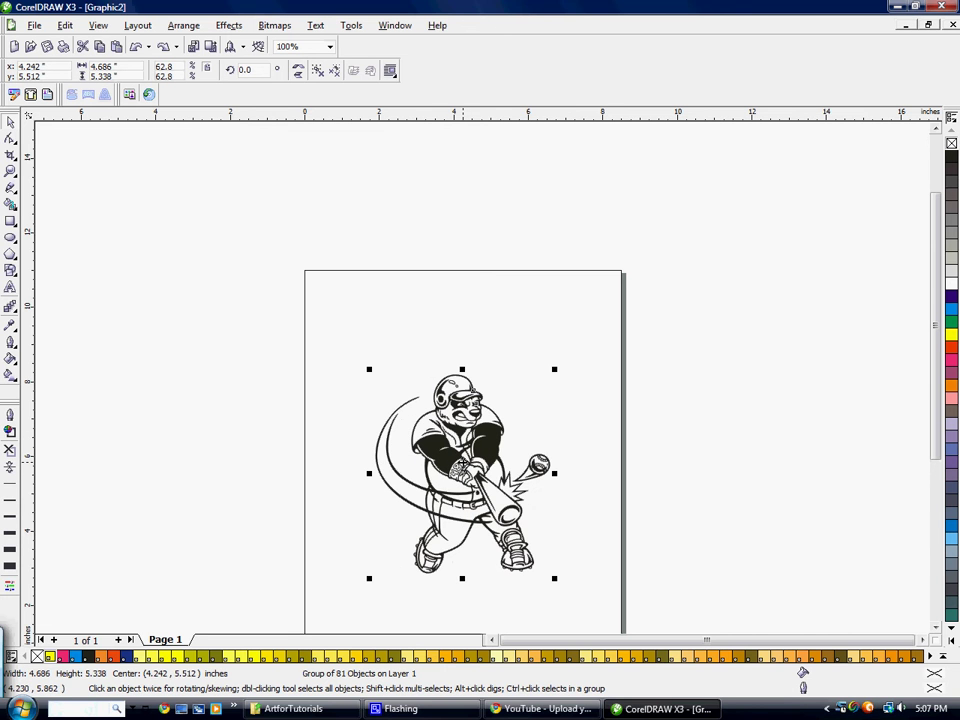
- Try rotating the bear group about 17 degrees and skewing it vertically, undo each change, and deselect it
click(464, 470)
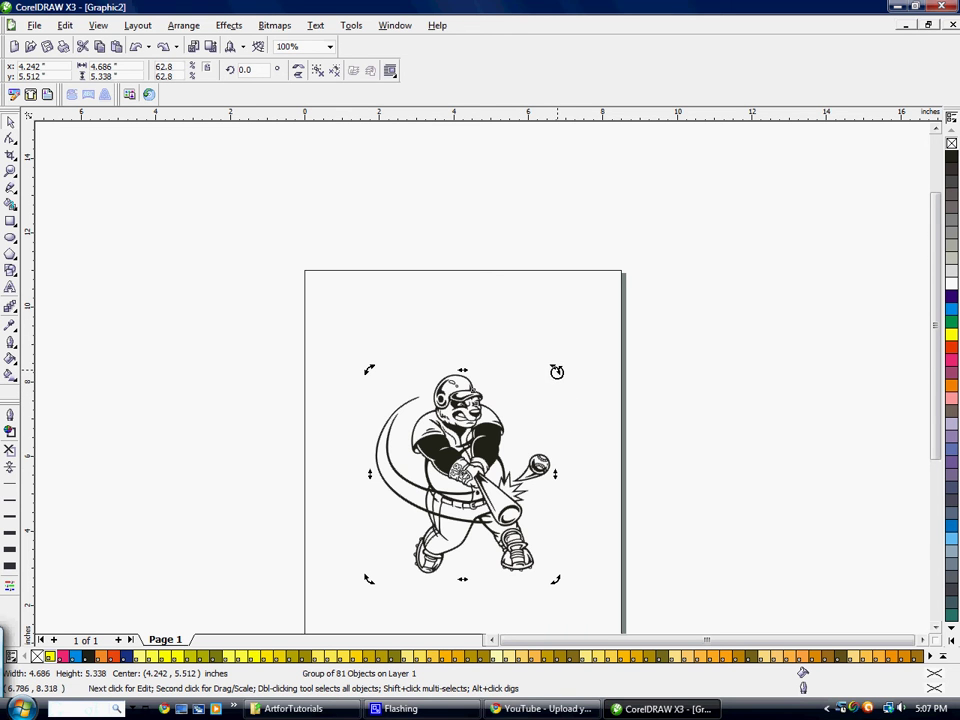
drag(555, 369, 525, 344)
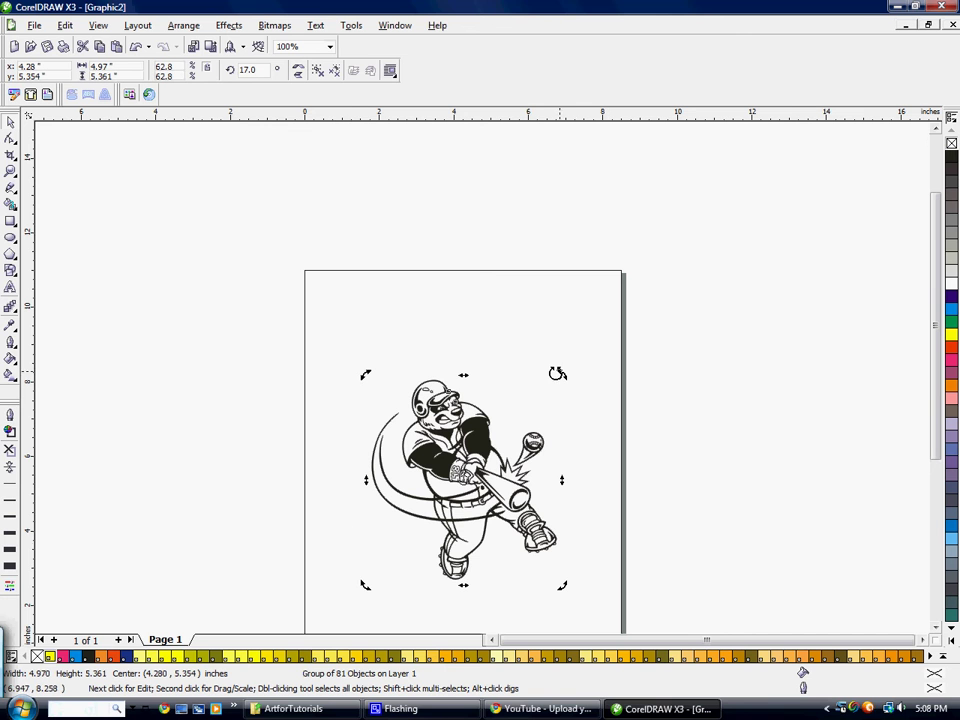
key(ctrl+z)
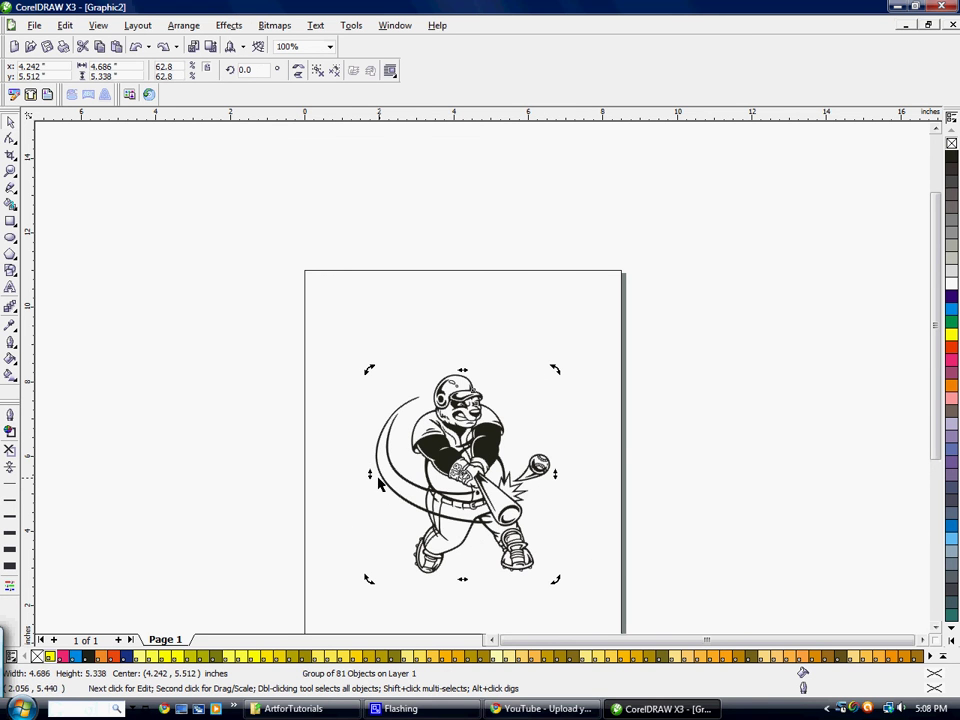
drag(369, 476, 441, 416)
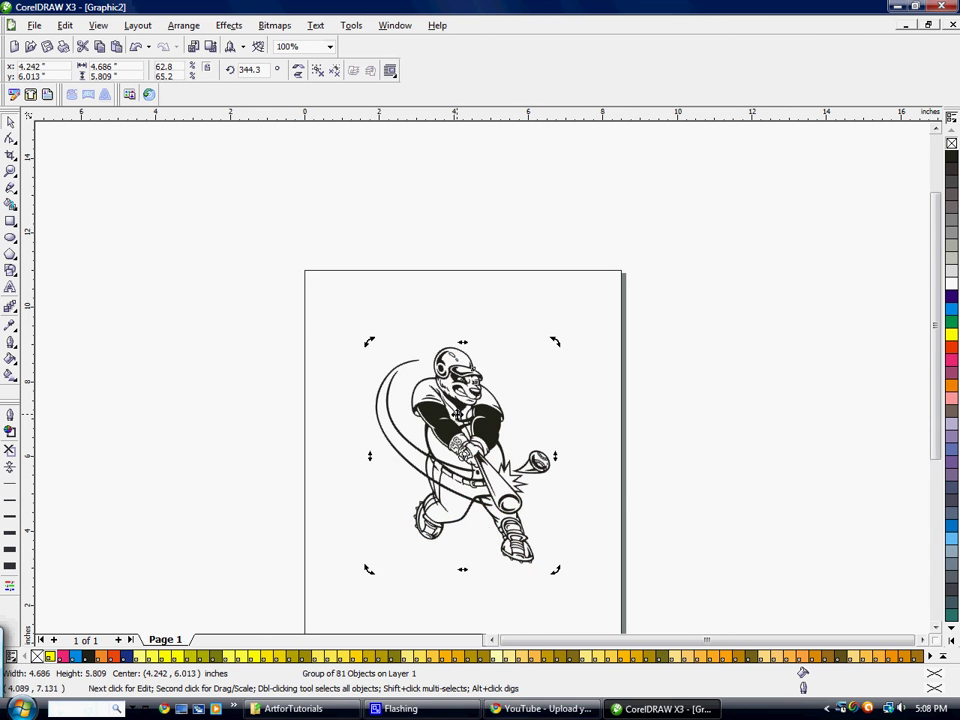
key(ctrl+z)
click(311, 315)
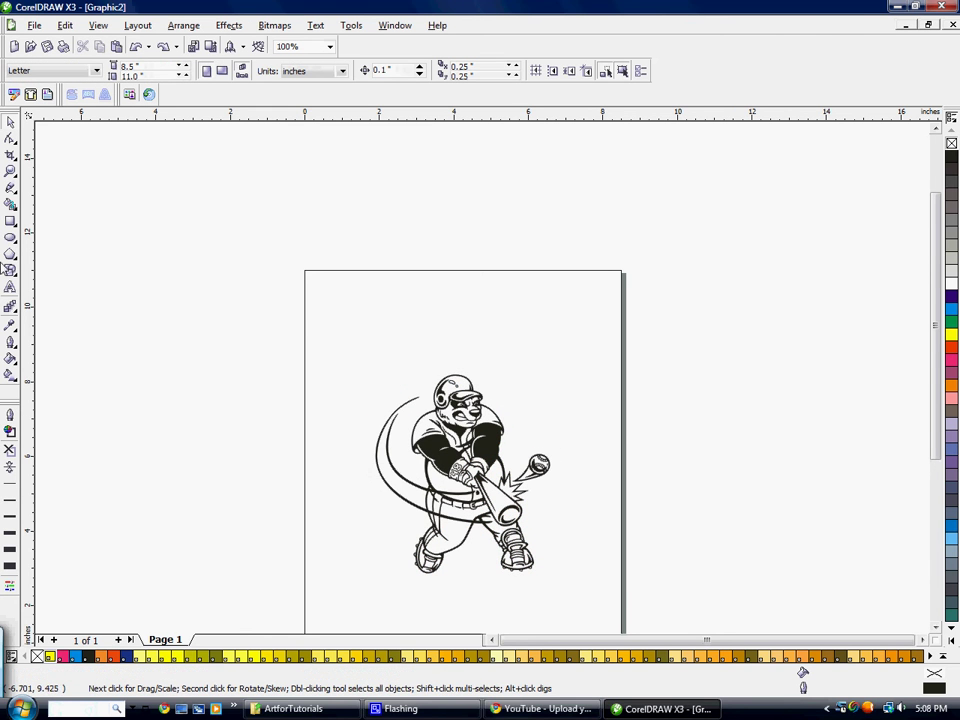
- Ungroup the bear artwork into separate objects and activate the Shape tool
click(10, 140)
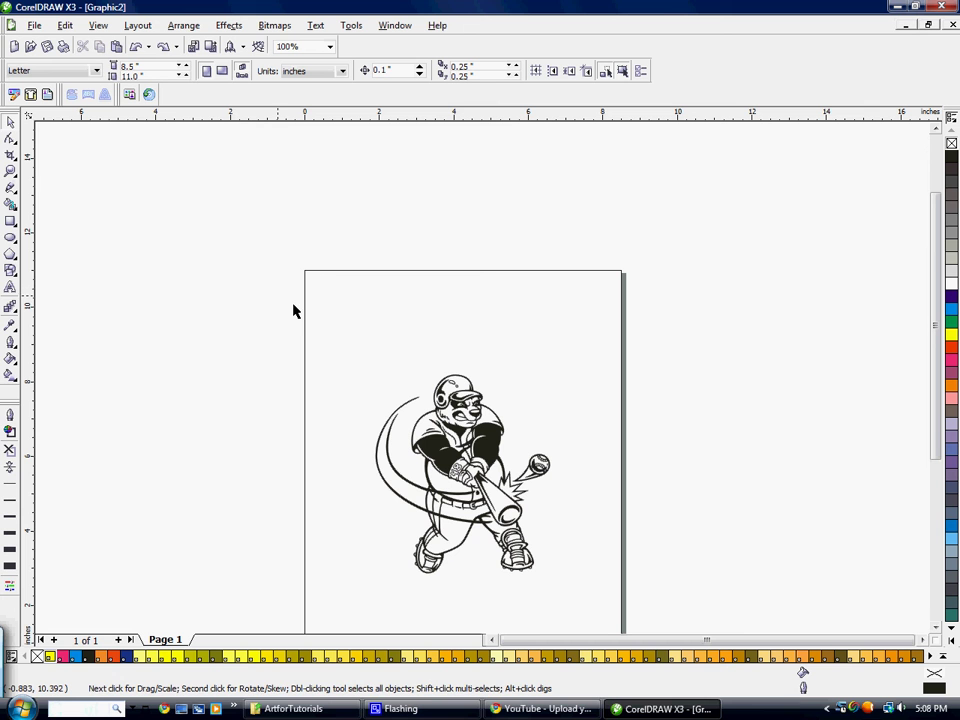
click(9, 122)
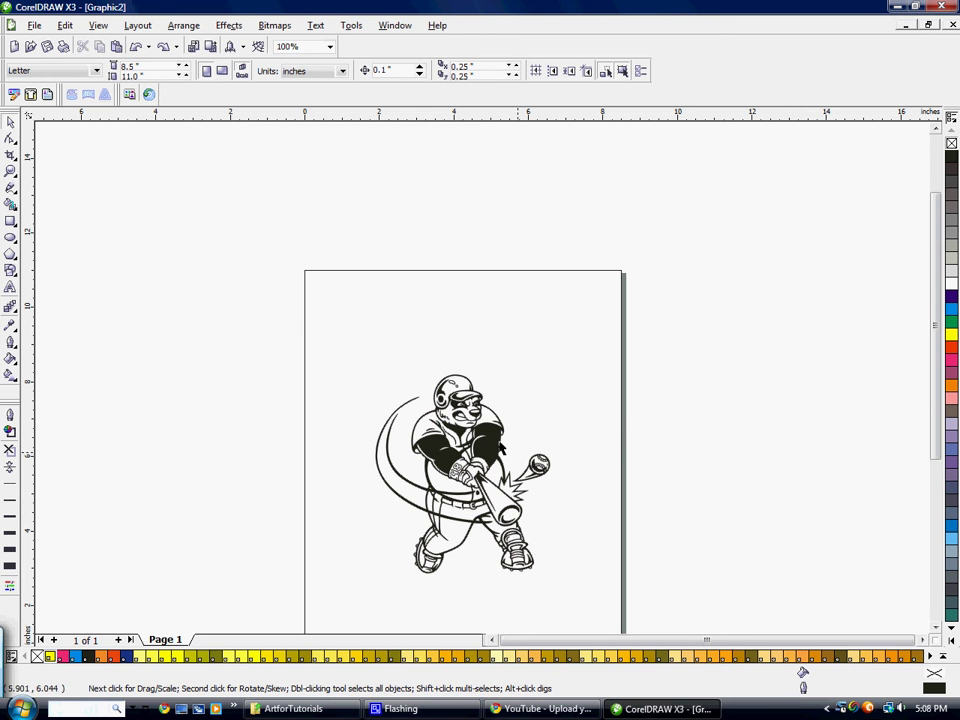
click(465, 409)
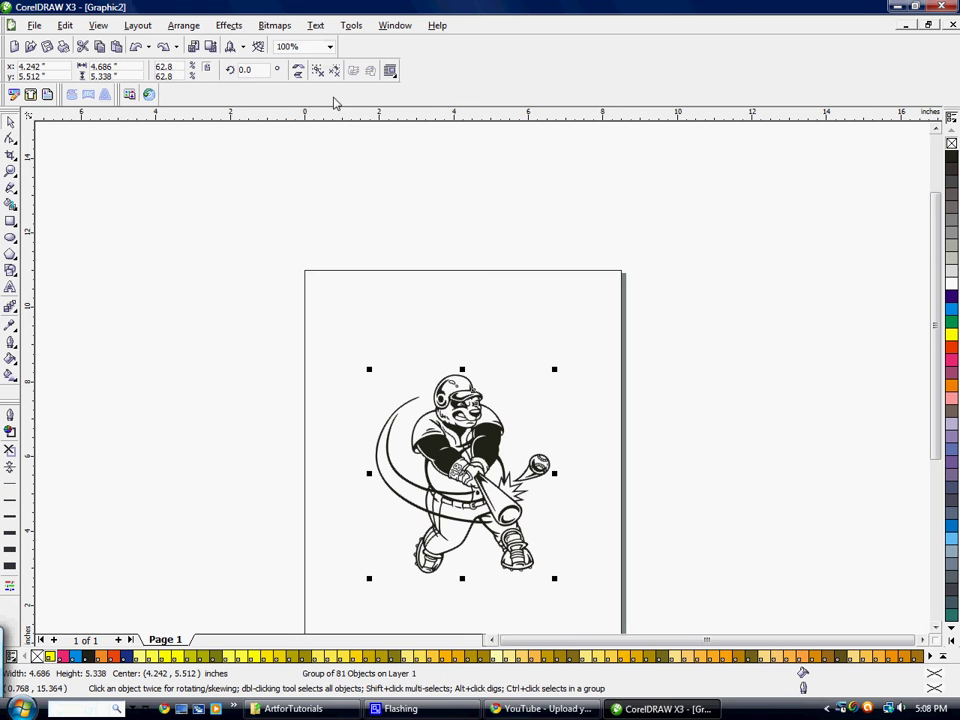
click(317, 71)
click(210, 237)
click(10, 139)
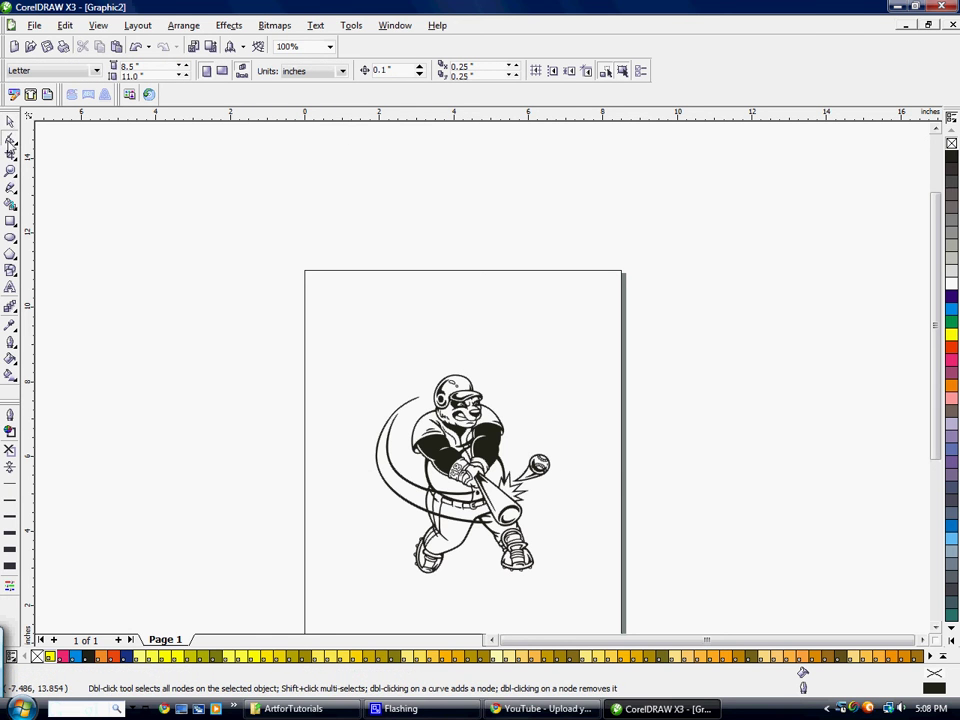
- Select the bear's outer outline curve and try moving the corner node just below the helmet brim
scroll(483, 386, up, 3)
click(480, 386)
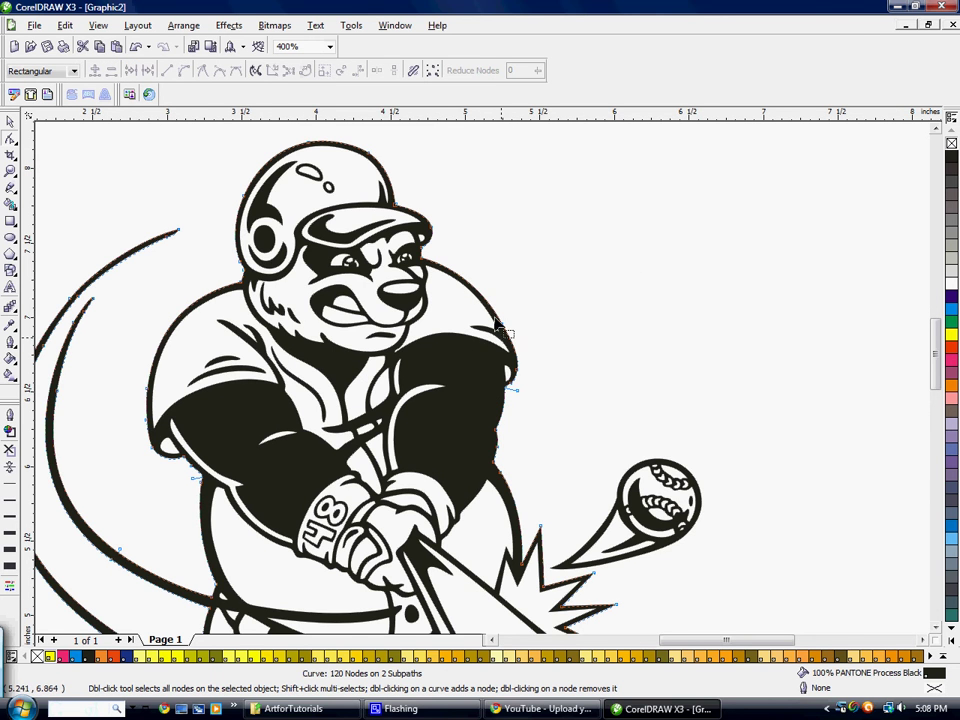
scroll(355, 135, up, 1)
scroll(531, 412, up, 1)
scroll(484, 386, up, 1)
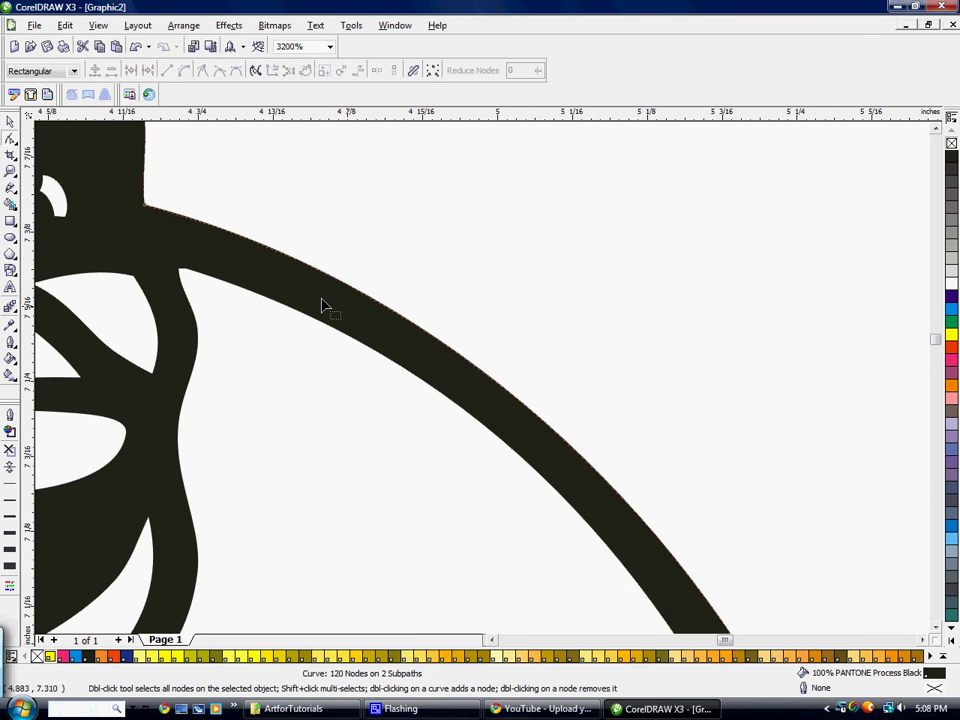
click(147, 213)
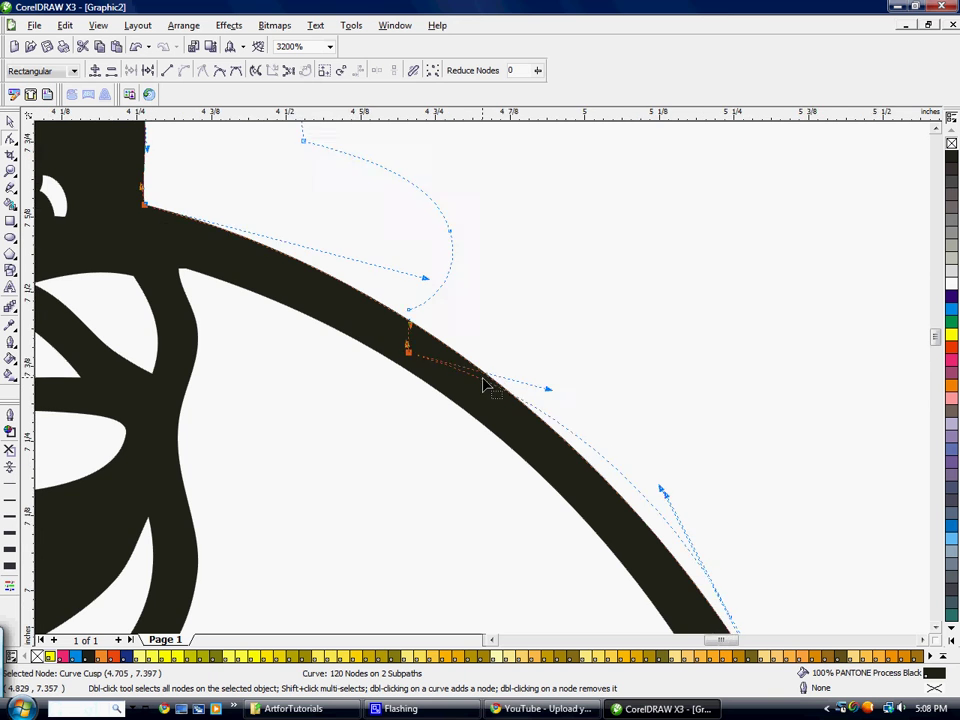
scroll(489, 386, down, 2)
scroll(470, 380, up, 2)
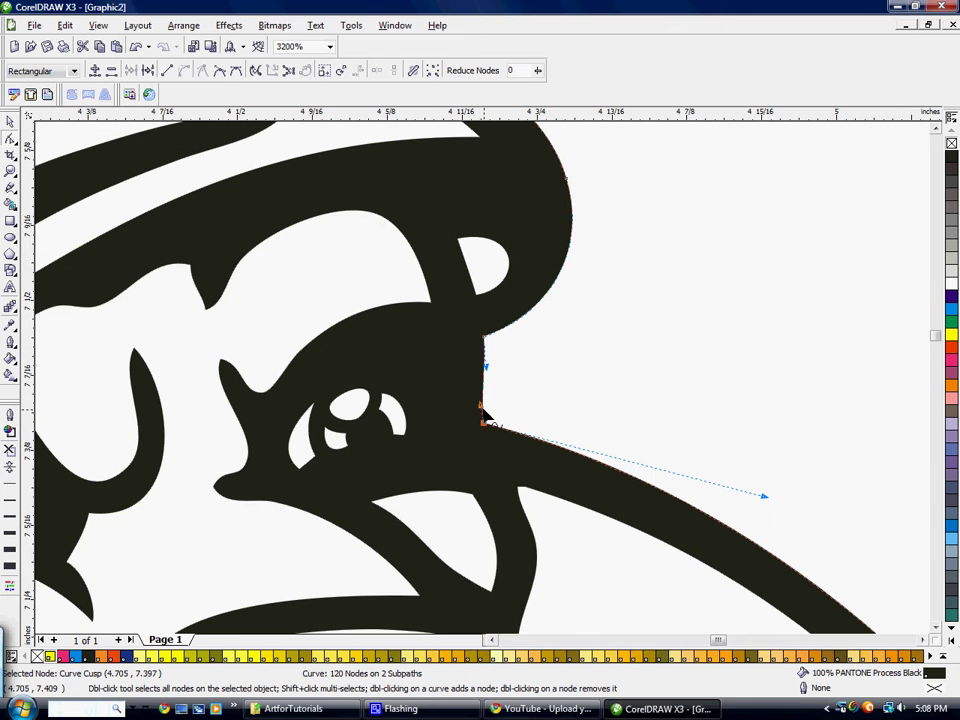
- Try bending the shoulder outline with the curve handles of the corner node below the helmet brim, and undo the reshaping
click(484, 412)
drag(483, 406, 486, 405)
drag(768, 505, 690, 396)
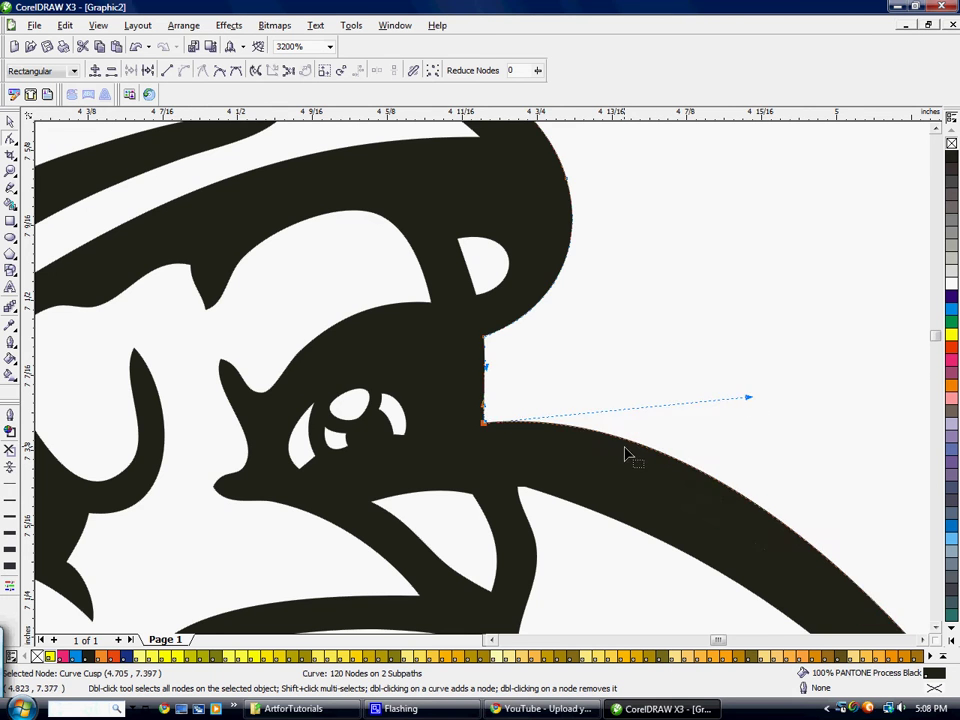
scroll(489, 388, down, 2)
key(ctrl+z)
- Try bulging the outer edge of the sleeve beside the ball with an added node, and delete that node again
scroll(576, 465, up, 2)
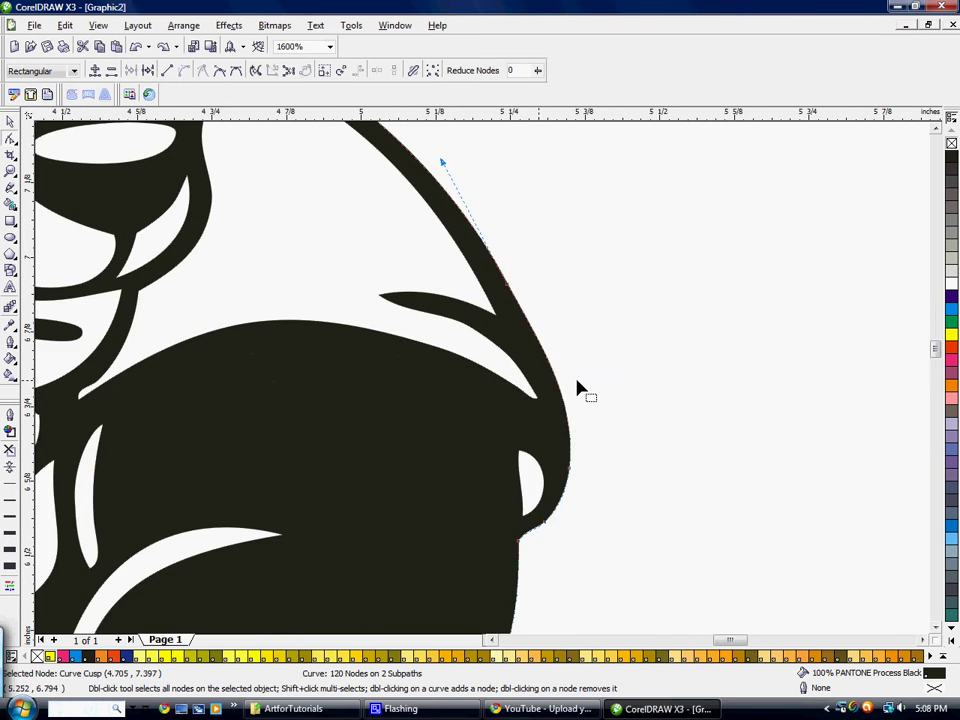
click(531, 331)
double_click(531, 331)
drag(553, 371, 569, 349)
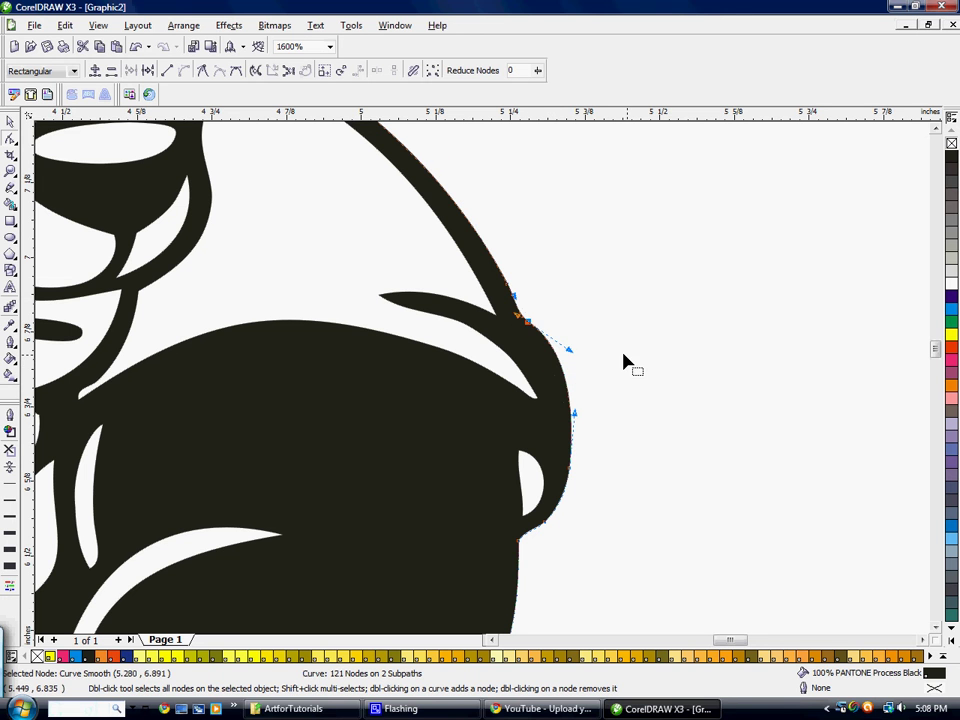
double_click(527, 321)
scroll(564, 369, down, 3)
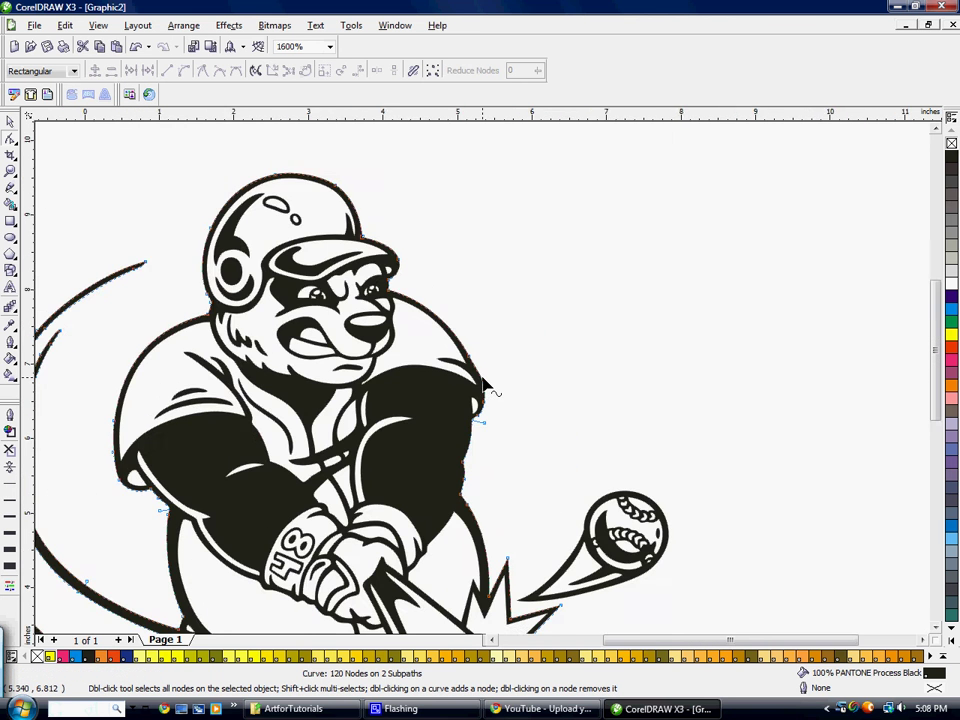
scroll(483, 378, up, 1)
scroll(436, 365, down, 1)
scroll(484, 384, down, 1)
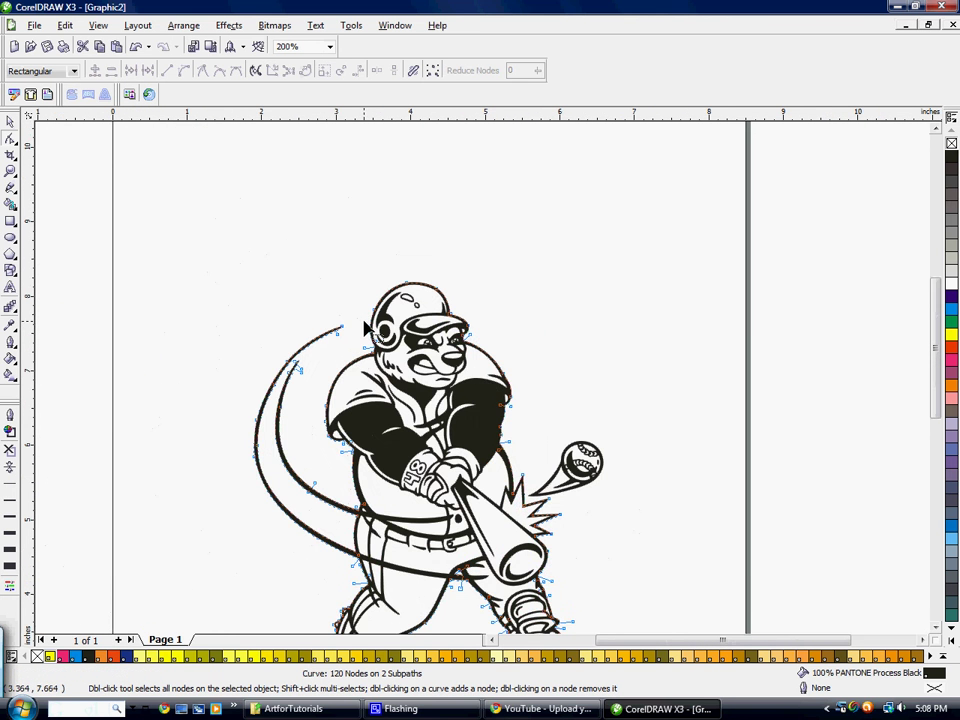
scroll(366, 378, up, 2)
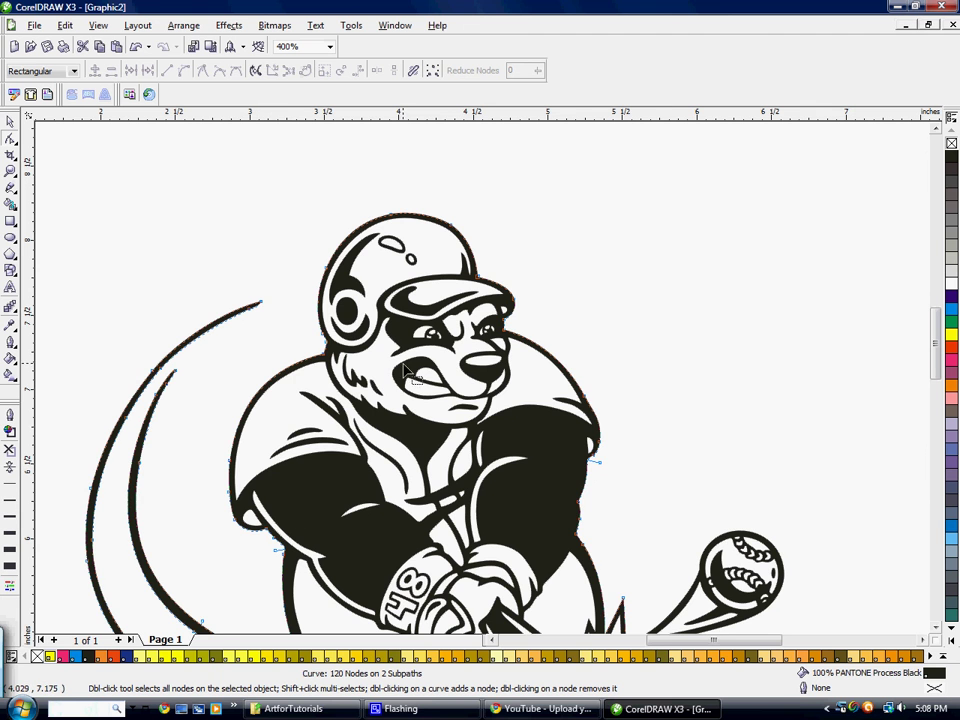
- Group all the bear artwork's objects and move the group to the page's upper-left corner
scroll(483, 385, down, 1)
scroll(430, 260, down, 1)
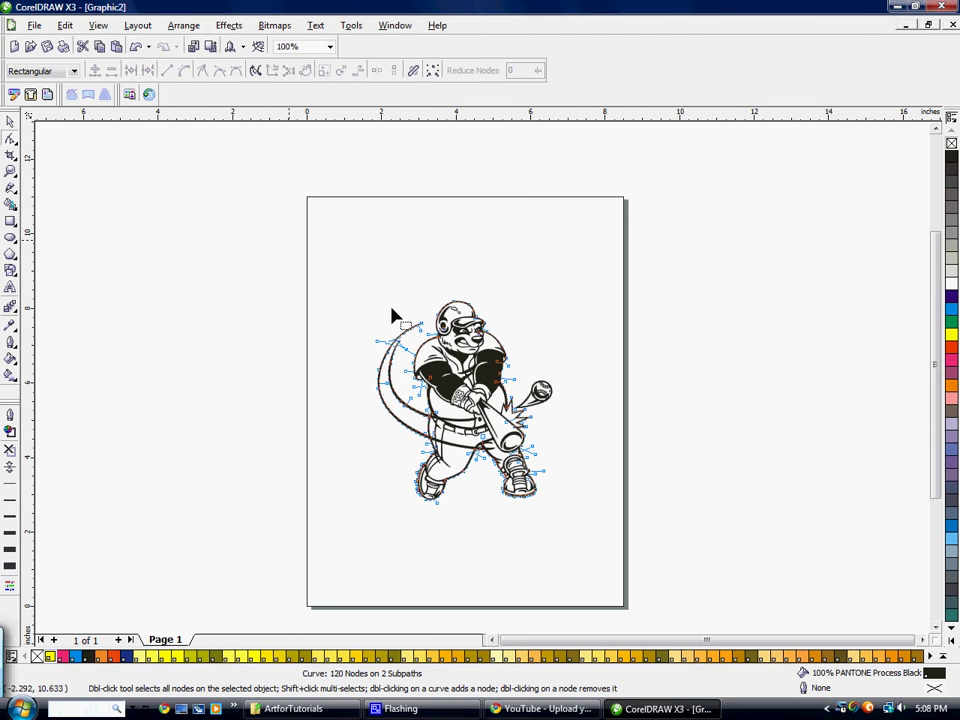
click(9, 122)
drag(298, 221, 658, 560)
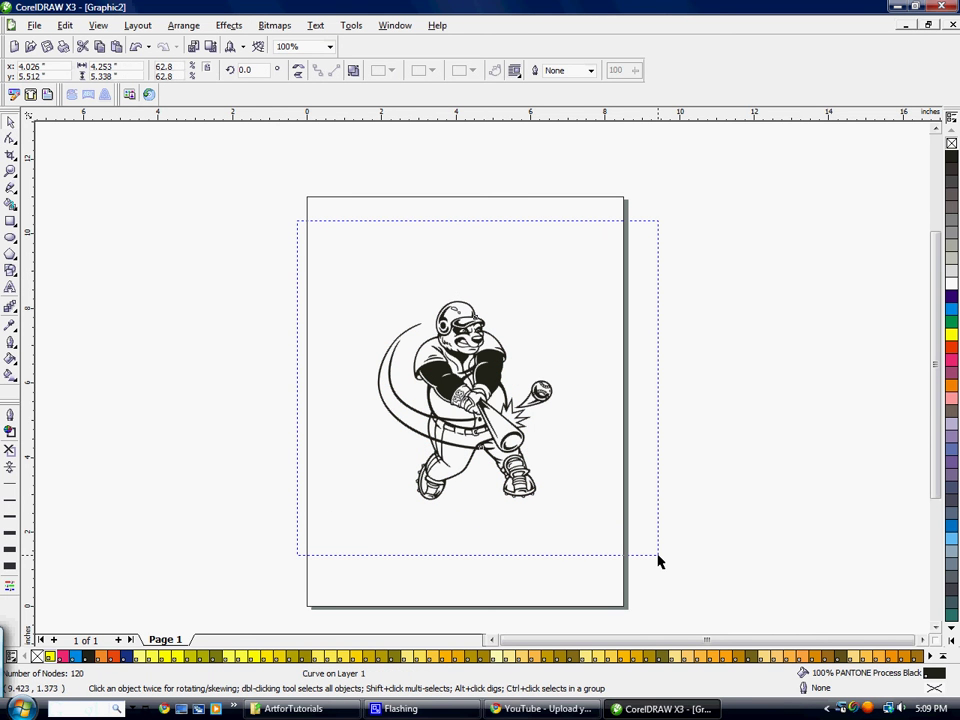
drag(658, 560, 658, 560)
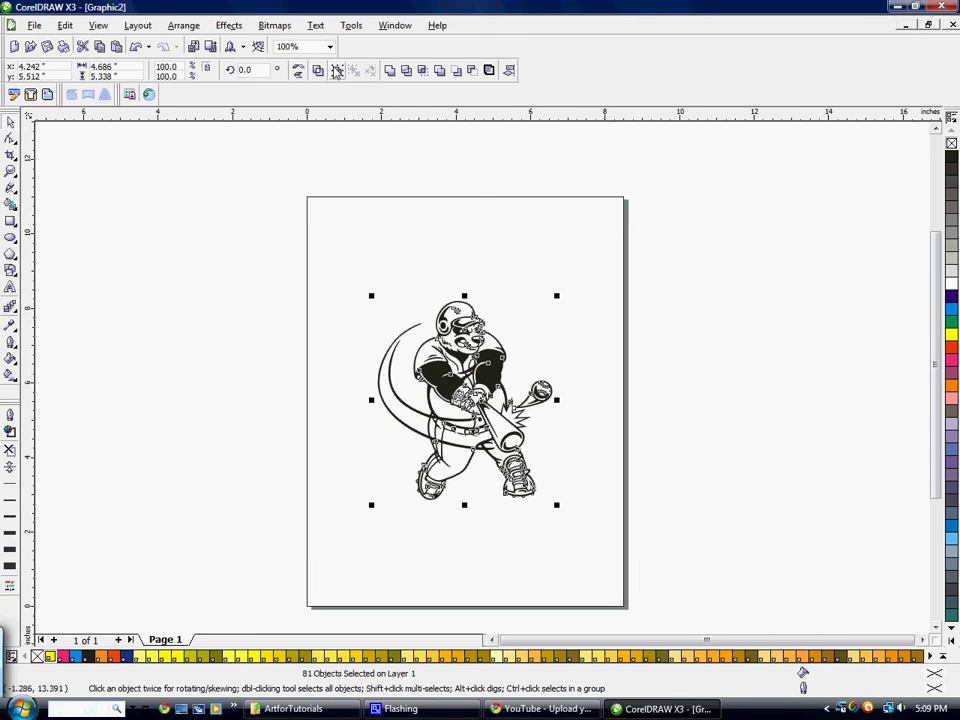
click(337, 71)
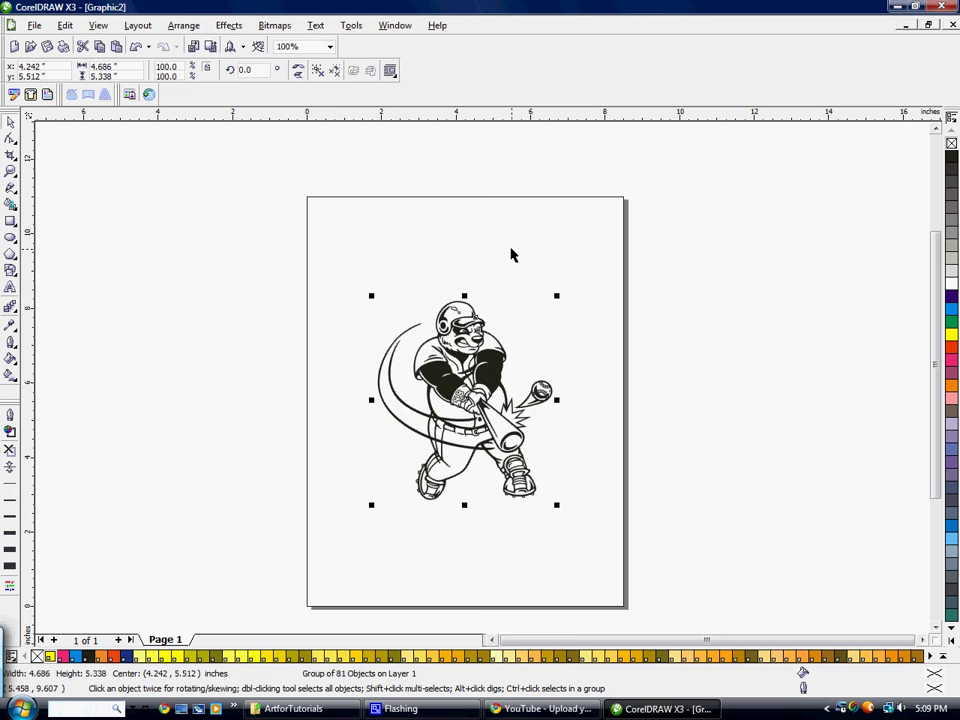
click(512, 253)
drag(403, 336, 341, 249)
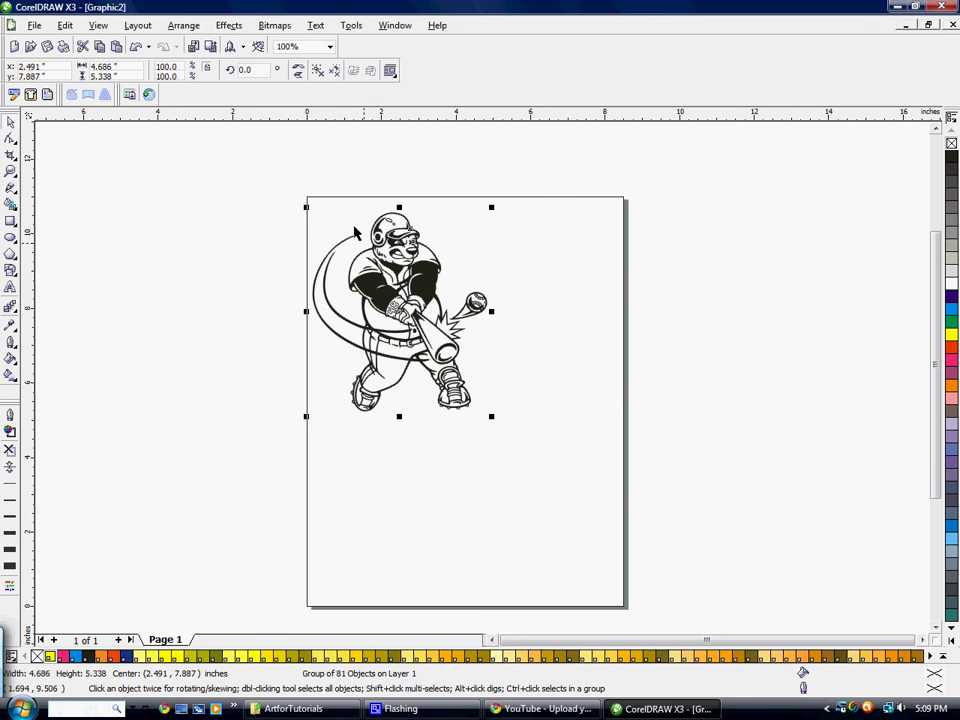
- Try ungrouping the bear and pulling a jersey piece away from it, undo both changes, and deselect the artwork
click(316, 71)
click(465, 279)
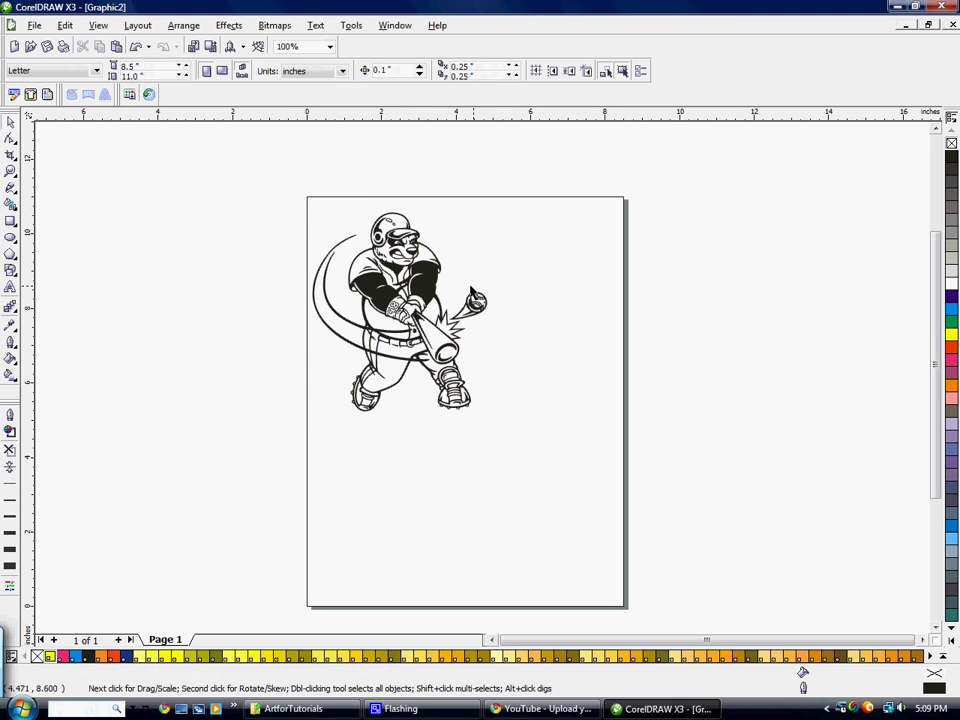
drag(366, 265, 543, 287)
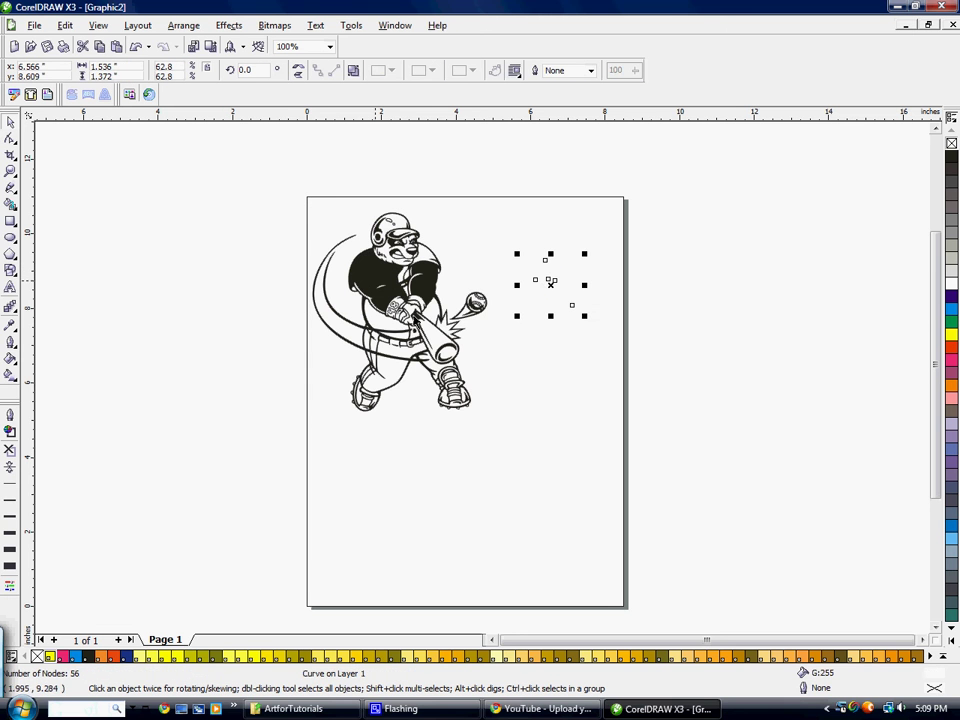
key(ctrl+z)
key(ctrl+z)
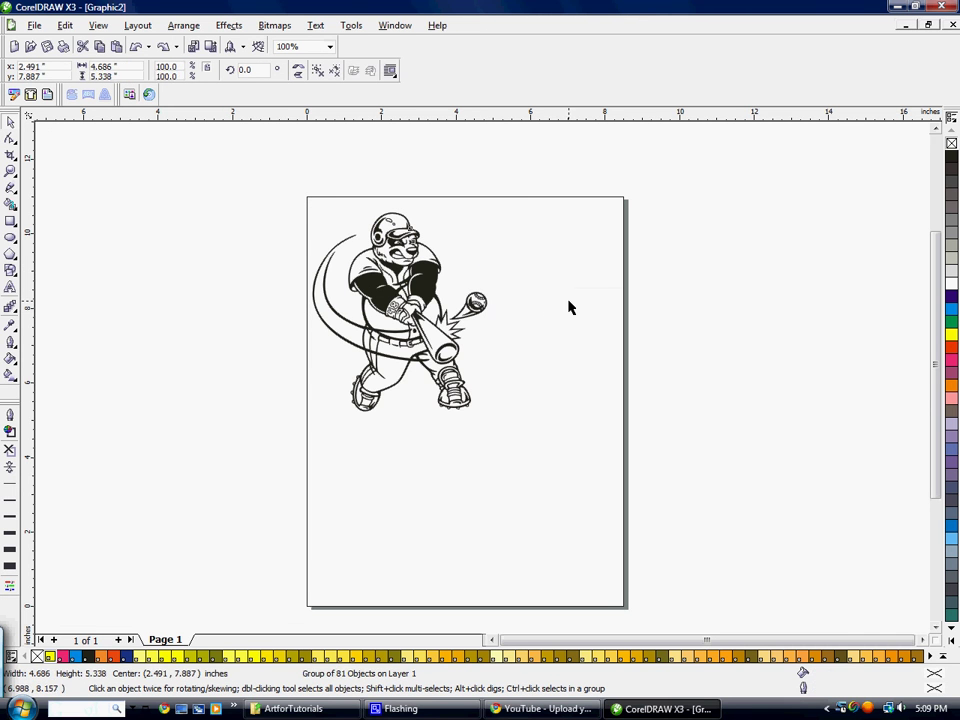
click(548, 318)
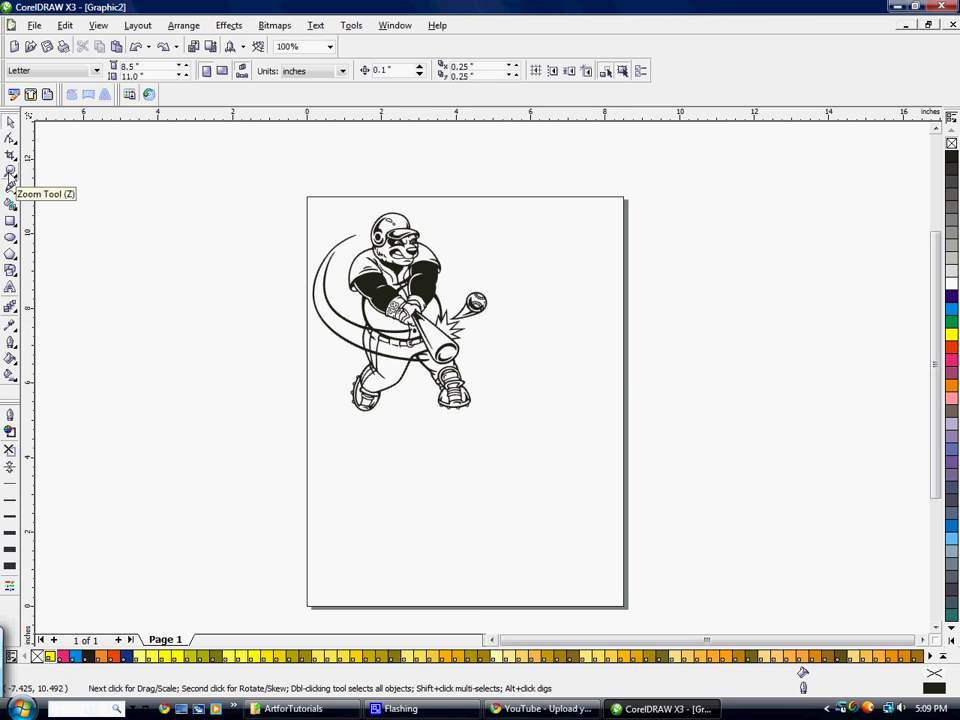
- Zoom in on the bear's torso, pull the view back, and magnify the head and face to 800%
click(11, 172)
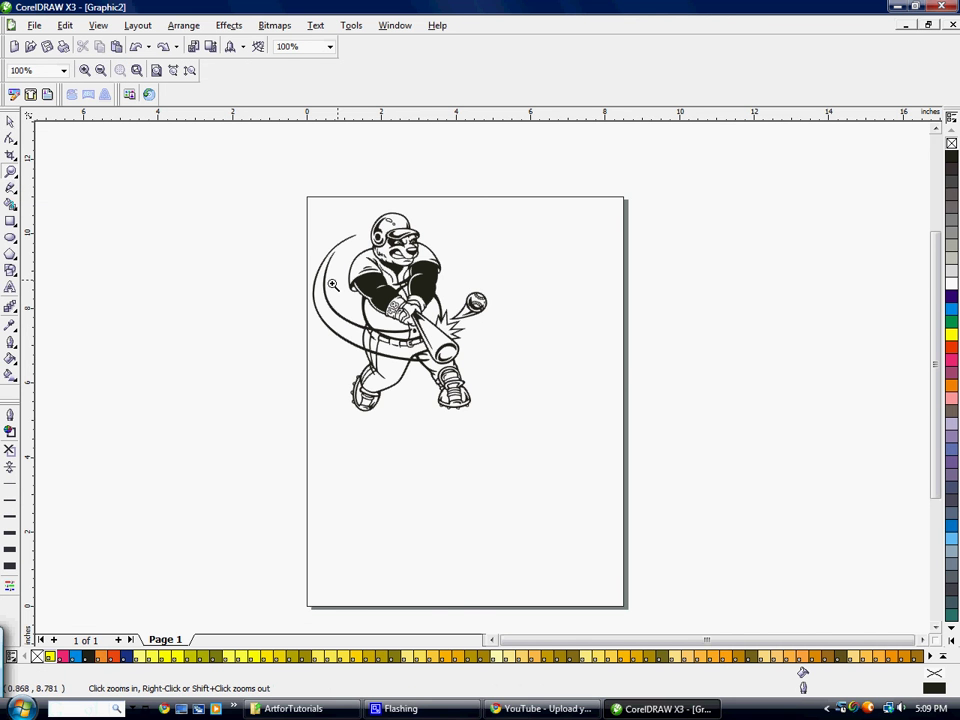
click(427, 307)
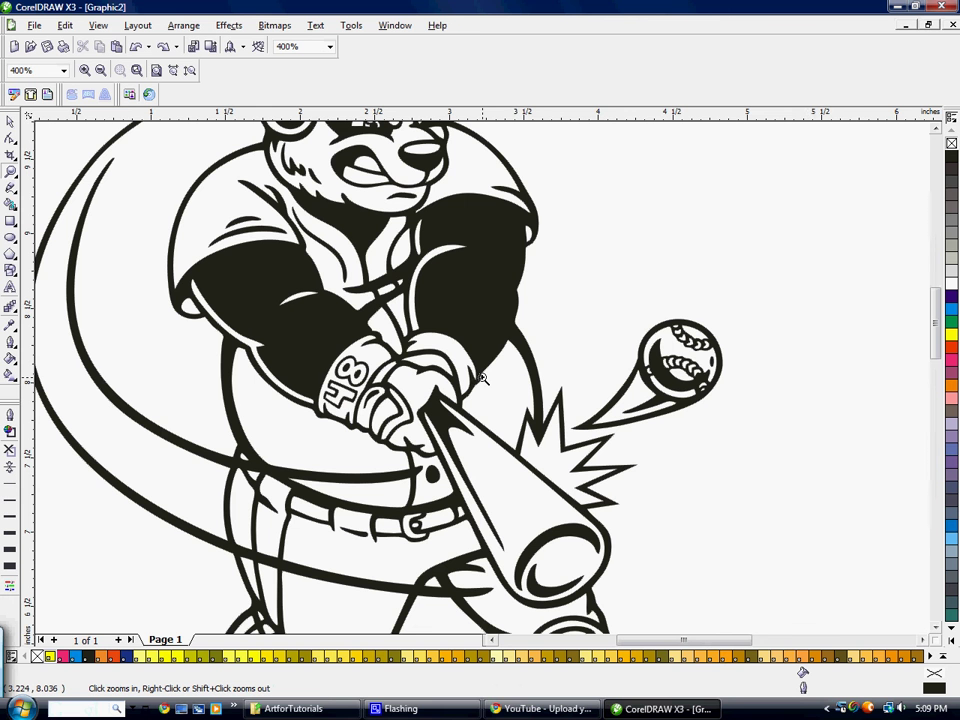
scroll(481, 378, down, 2)
scroll(476, 374, up, 2)
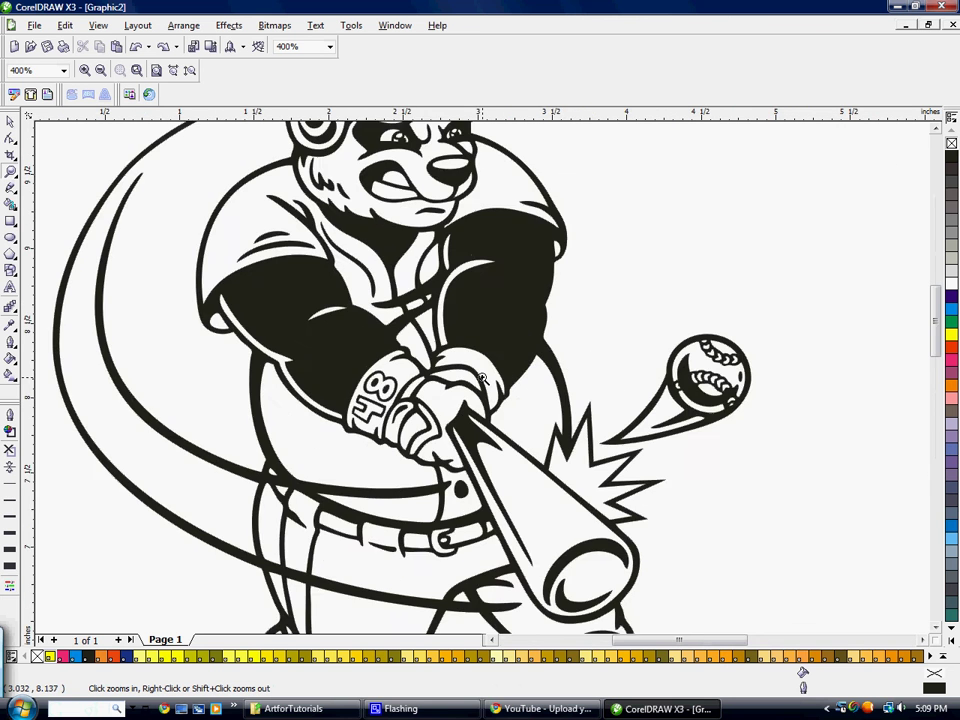
scroll(482, 378, down, 3)
scroll(476, 372, up, 2)
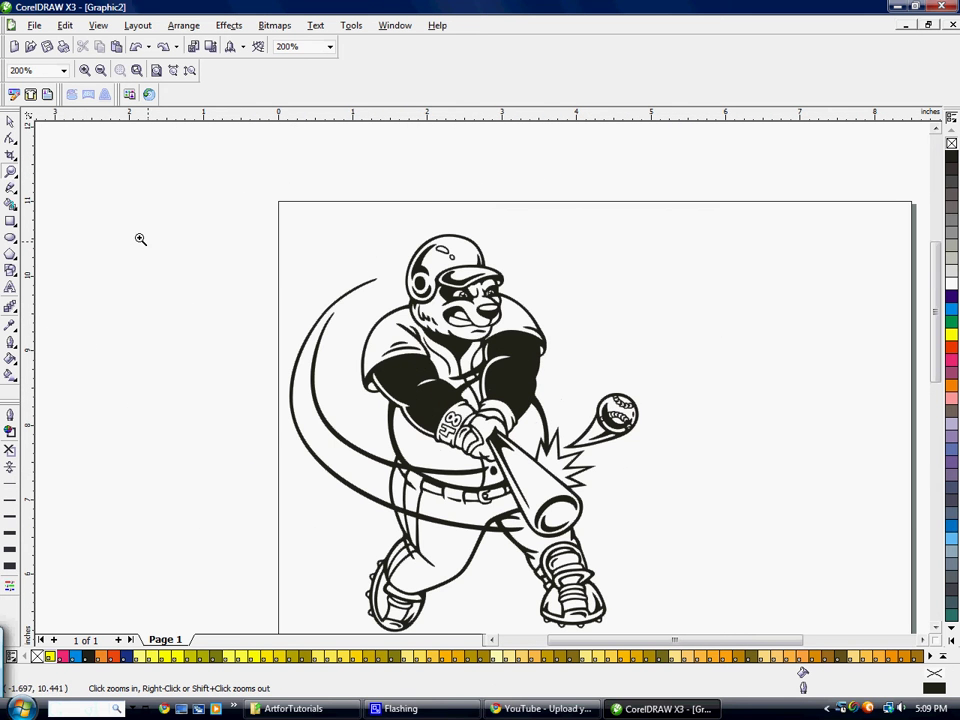
click(406, 331)
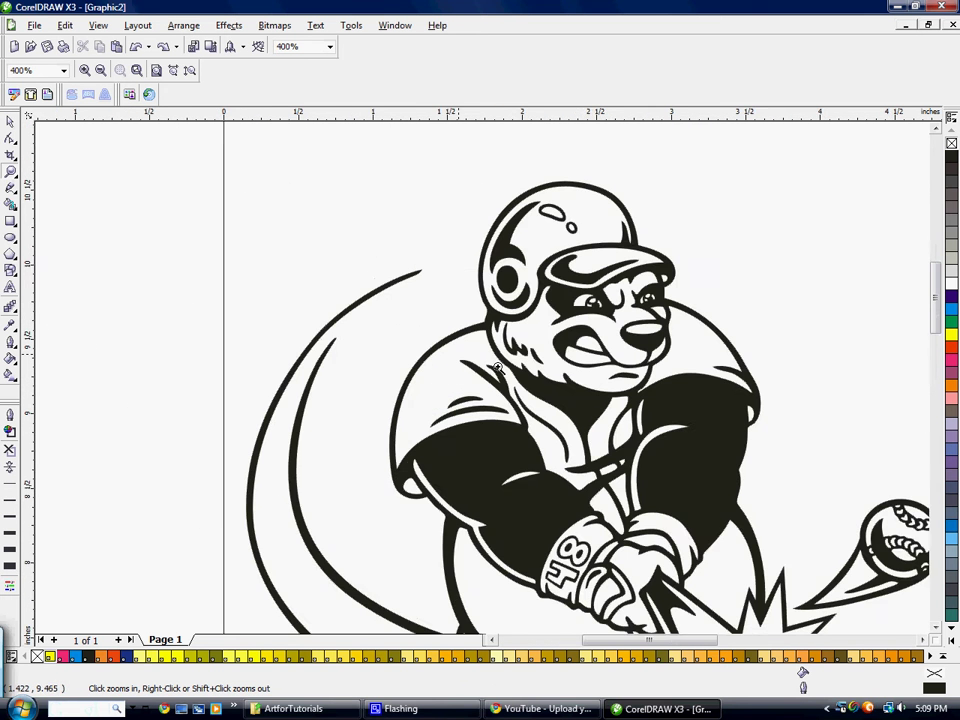
click(548, 376)
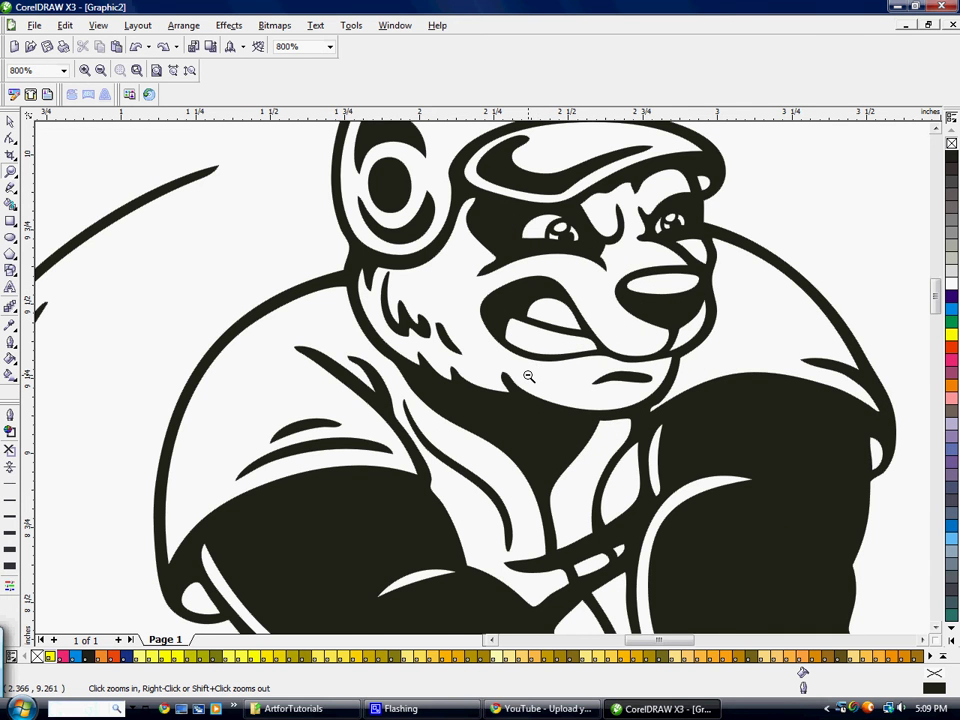
- Zoom back out, magnify an area framed around the whole bear, and fit all the artwork in the view
shift+click(531, 367)
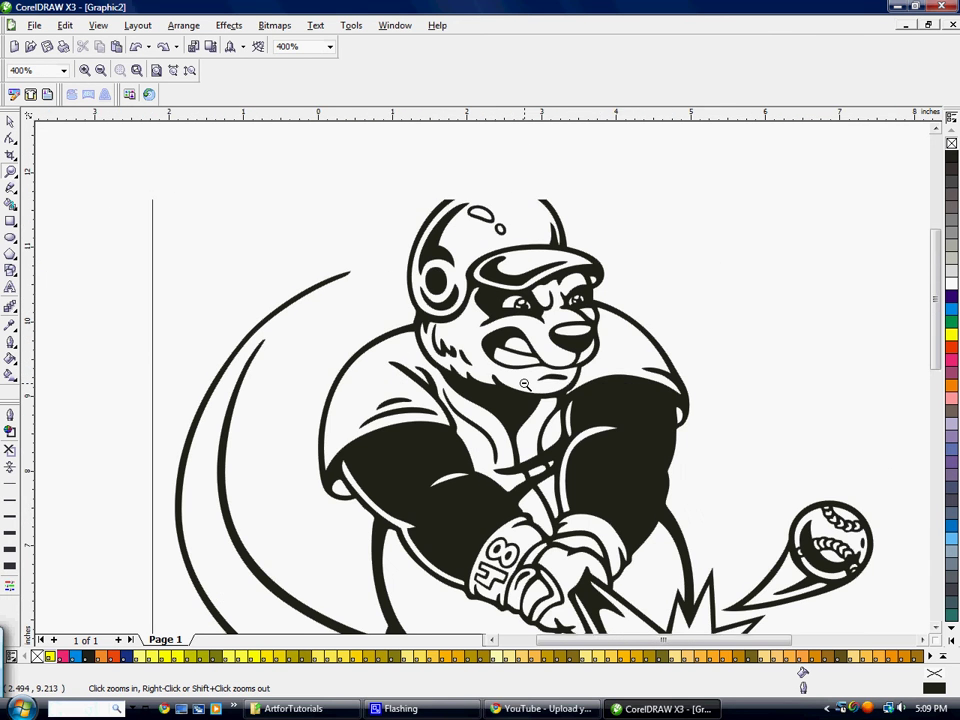
shift+click(524, 384)
key(F3)
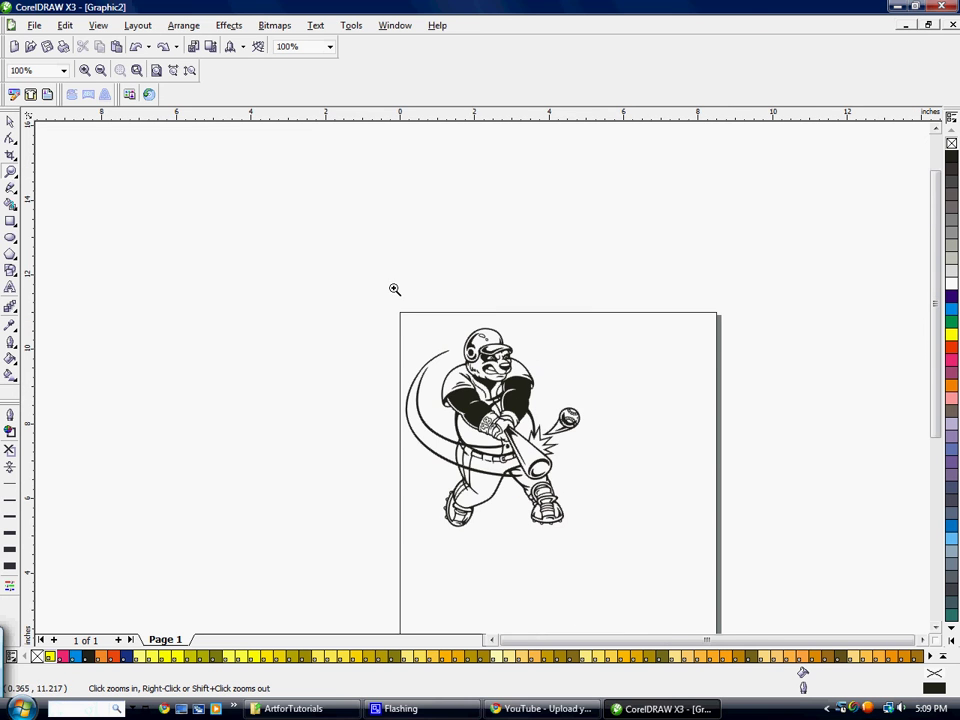
drag(338, 259, 650, 542)
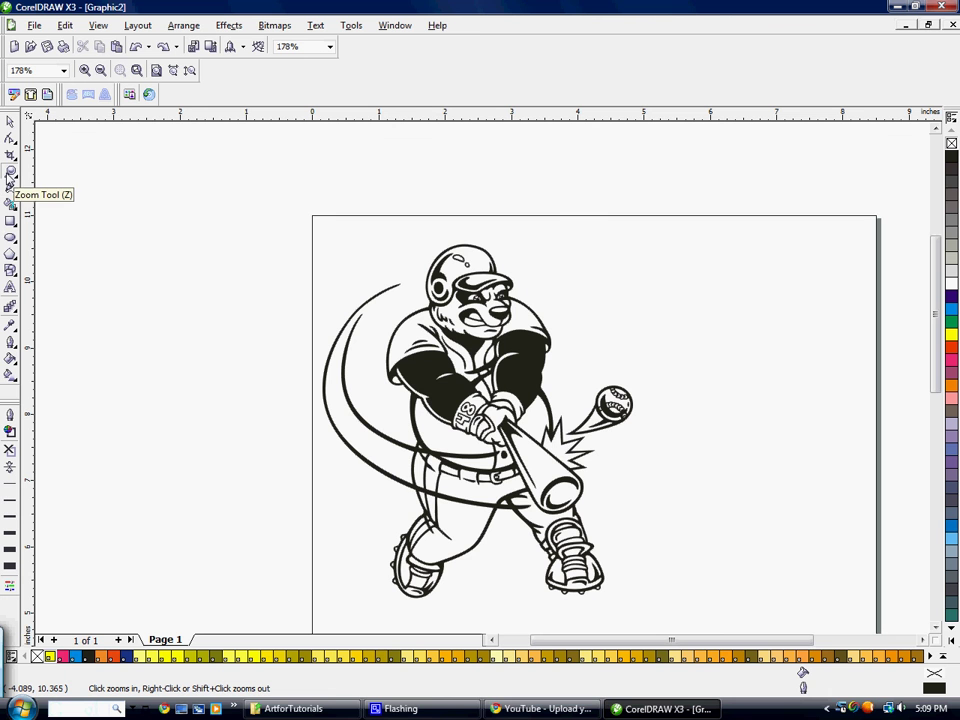
scroll(309, 391, up, 7)
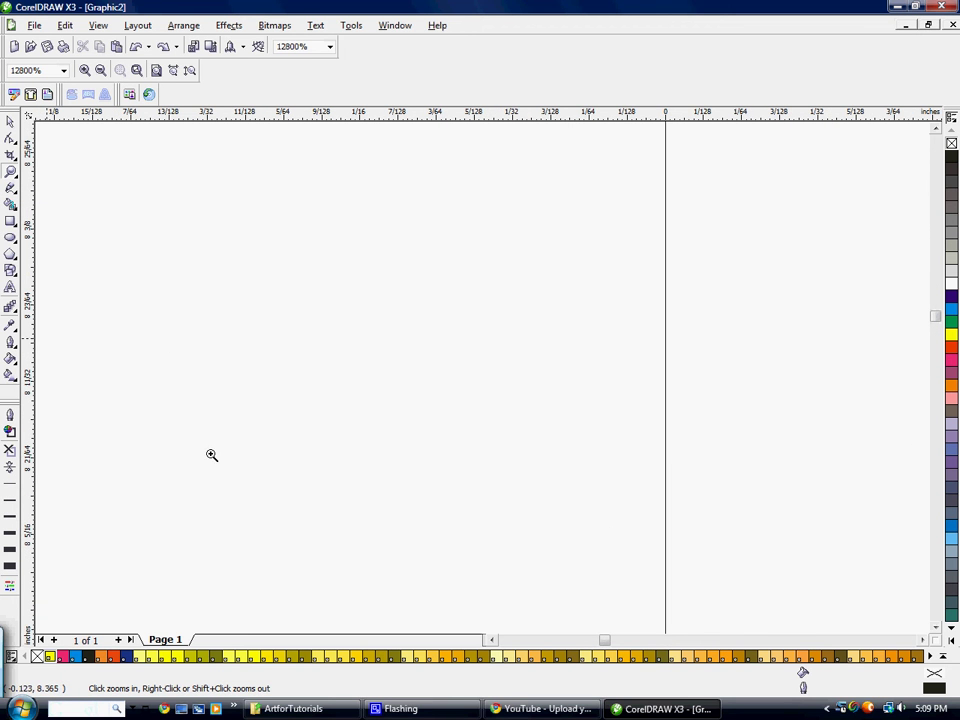
scroll(480, 379, down, 2)
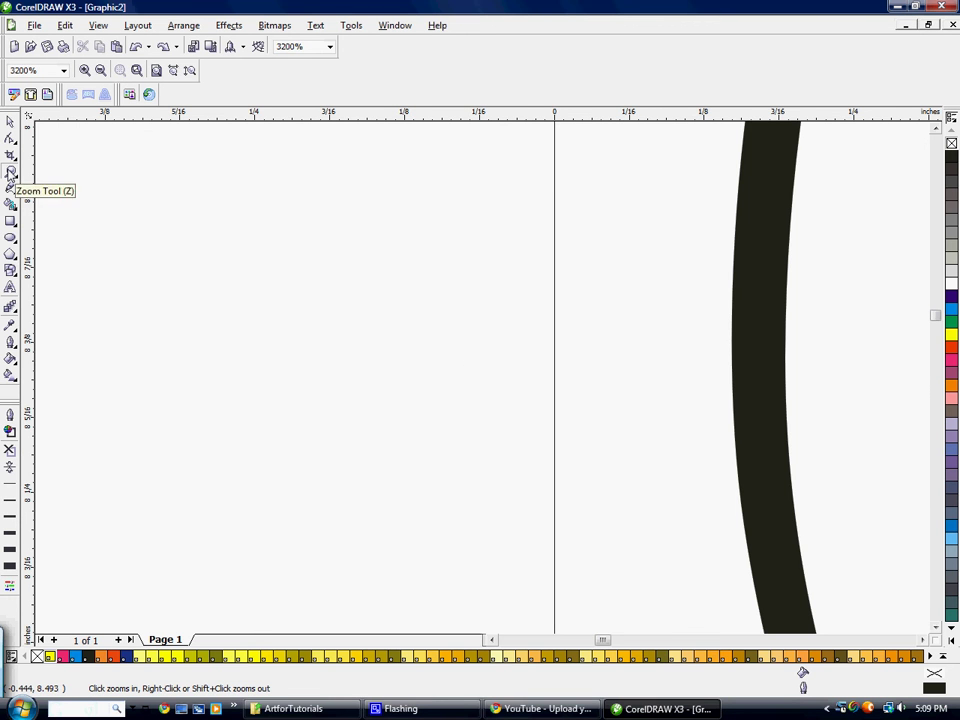
key(F4)
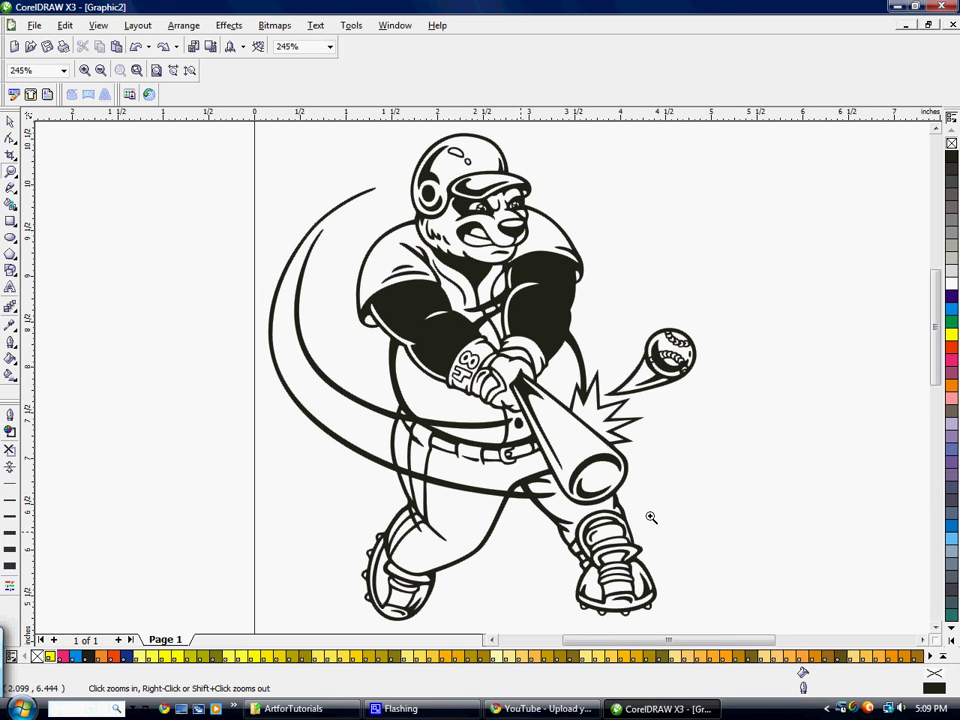
click(10, 122)
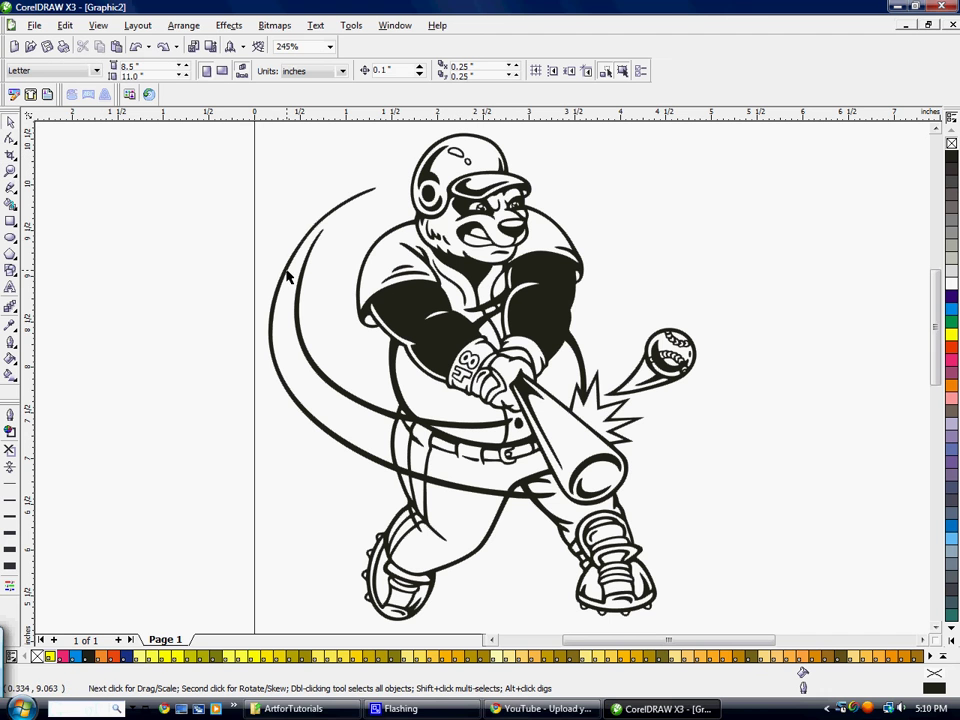
- Draw a closed wavy freehand shape about 1.63 by 1.19 inches beside the page, near the bear's swing lines
click(10, 188)
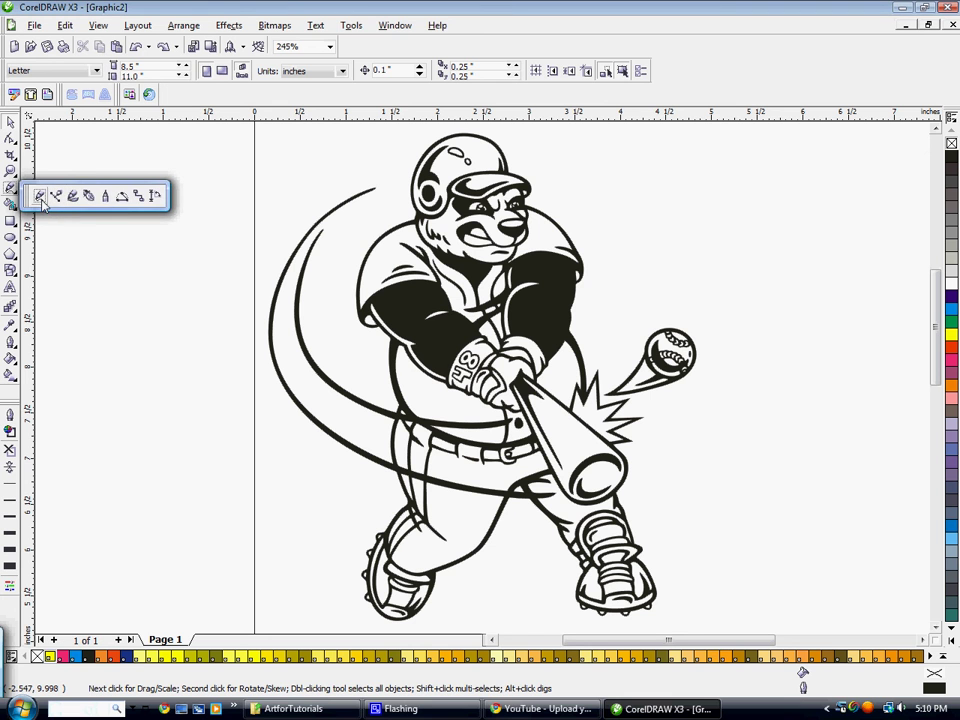
click(40, 197)
mouse_move(131, 242)
mouse_down()
mouse_move(95, 262)
mouse_move(88, 323)
mouse_move(119, 324)
mouse_move(130, 299)
mouse_move(224, 271)
mouse_move(232, 247)
mouse_move(222, 229)
mouse_move(170, 256)
mouse_move(155, 222)
mouse_move(133, 244)
mouse_up()
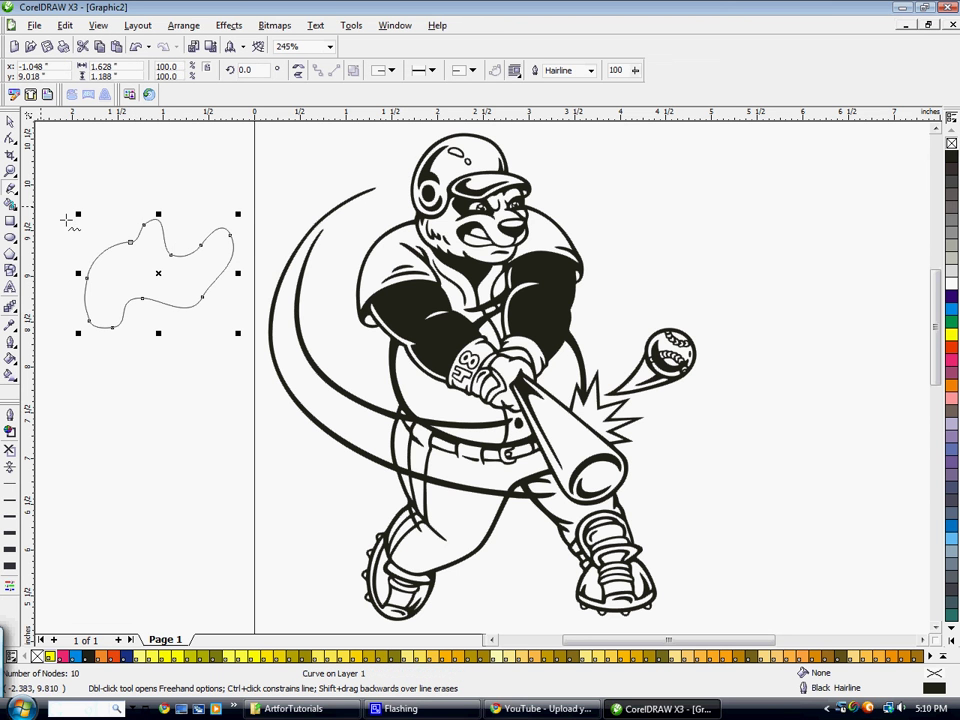
- Draw a closed, straight-sided seven-node Bezier shape about 0.76 by 0.74 inches above the freehand shape
click(10, 190)
click(58, 193)
click(67, 156)
click(130, 162)
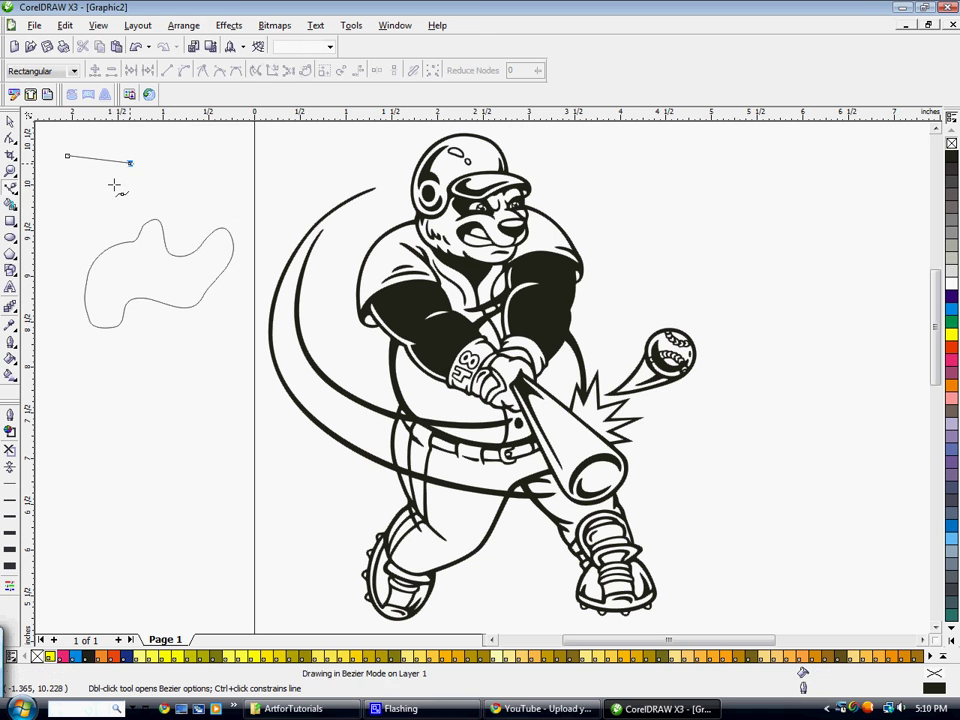
click(104, 195)
click(75, 222)
click(73, 196)
click(85, 183)
click(61, 173)
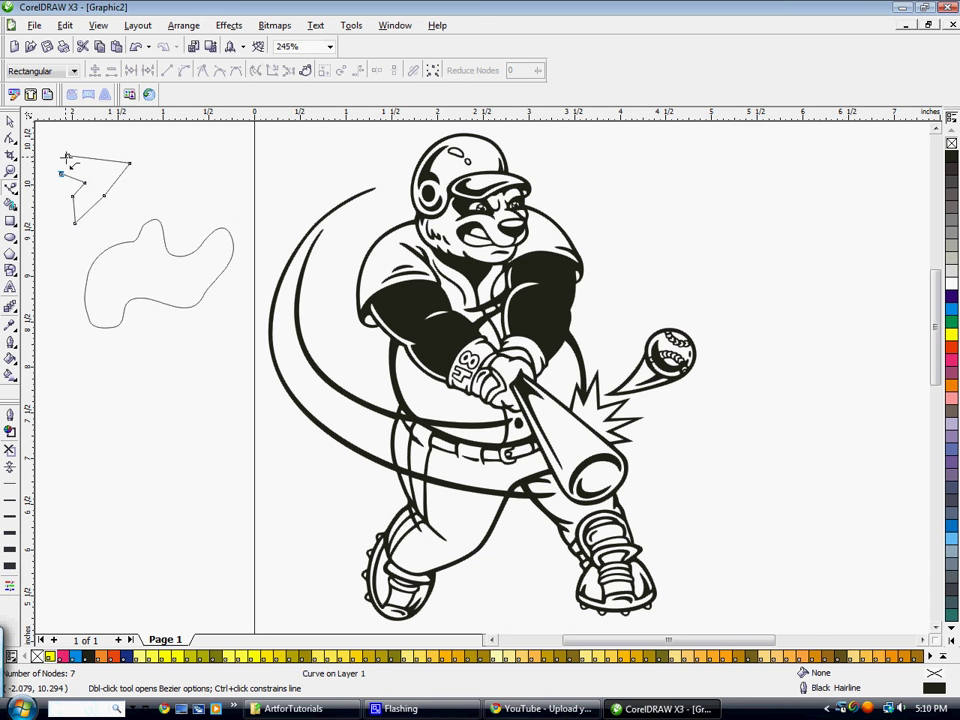
key(space)
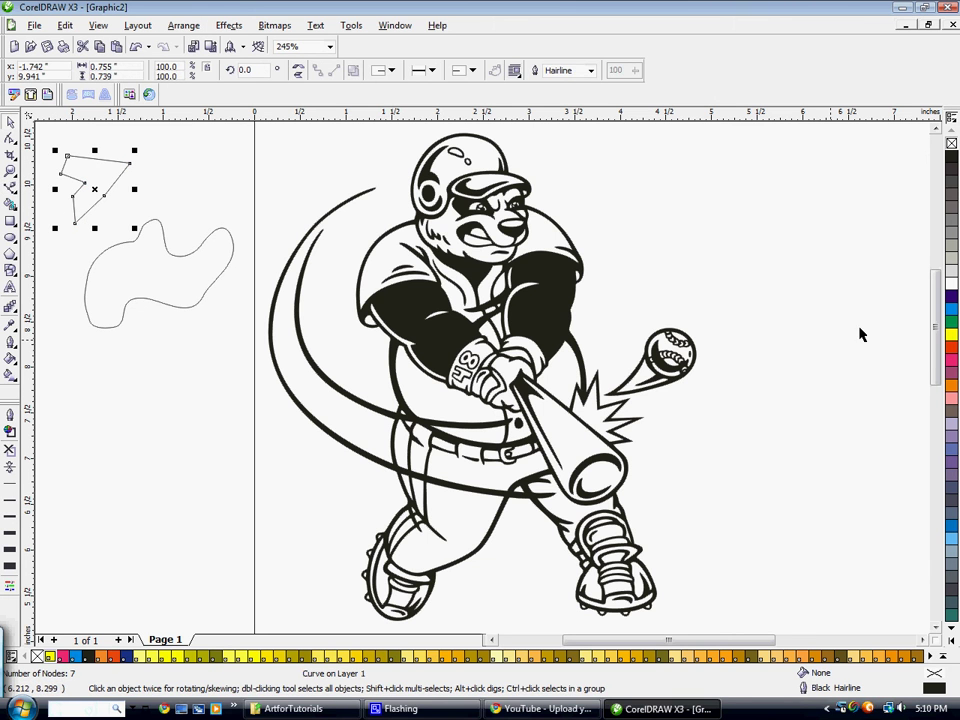
- Fill the angular shape with PANTONE 1215 CV and the wavy freehand shape with orange, and deselect them
click(509, 656)
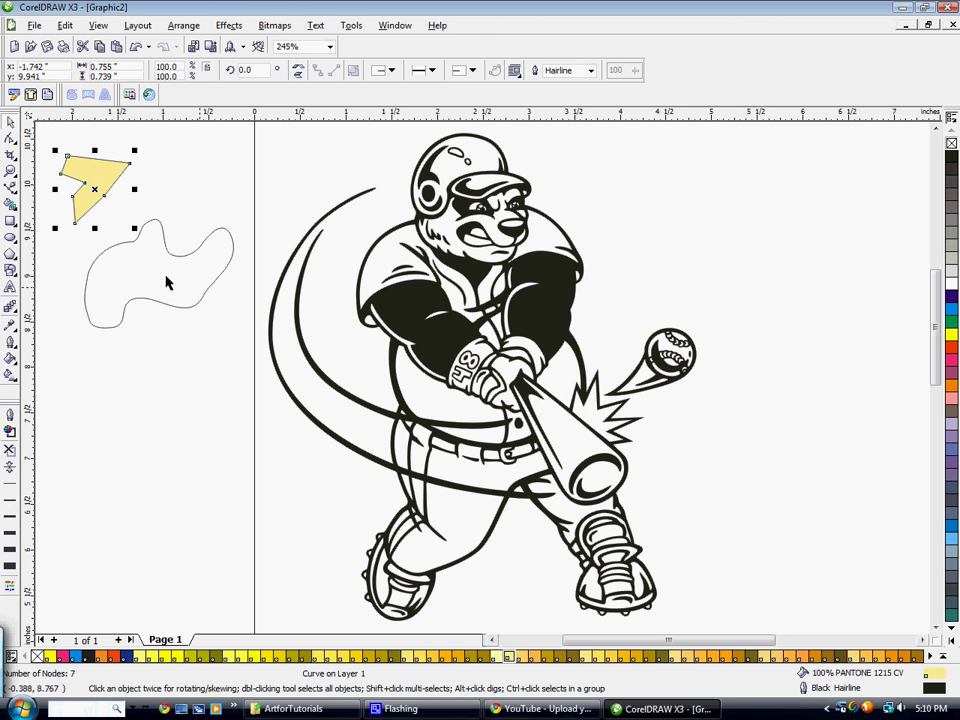
click(220, 276)
click(726, 657)
click(238, 387)
- Draw a rectangle about 1.92 by 1.14 inches on the empty area beside the two filled shapes
scroll(481, 377, down, 2)
scroll(336, 351, up, 2)
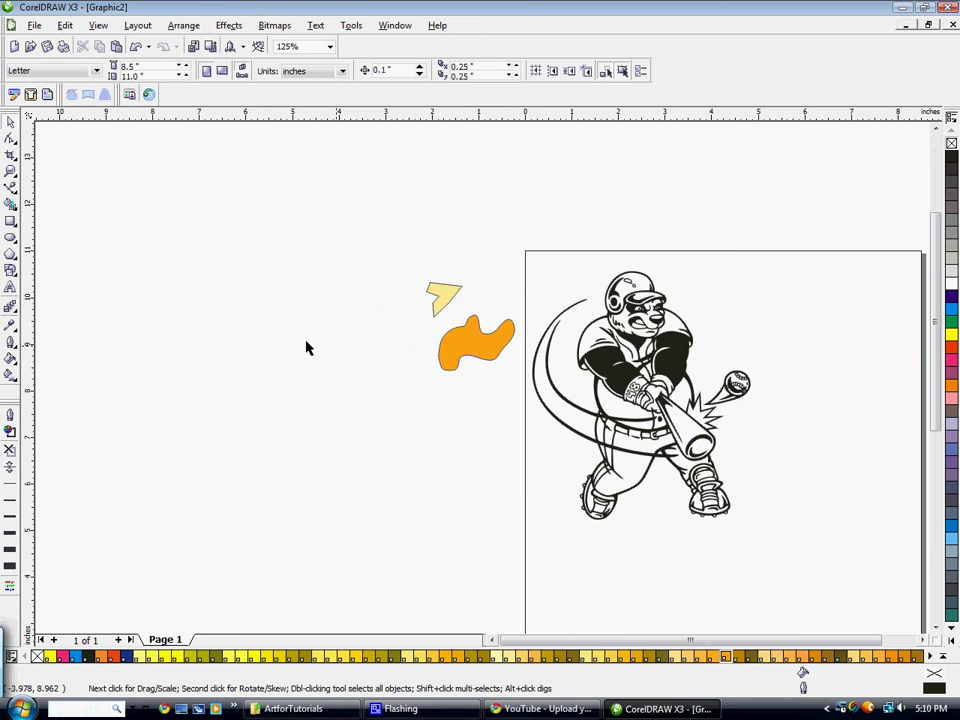
click(10, 221)
drag(283, 337, 373, 389)
- Draw an upright ellipse about 0.68 by 0.98 inches above the rectangle and a circle about 1.01 inches across beside it
click(13, 224)
mouse_move(6, 241)
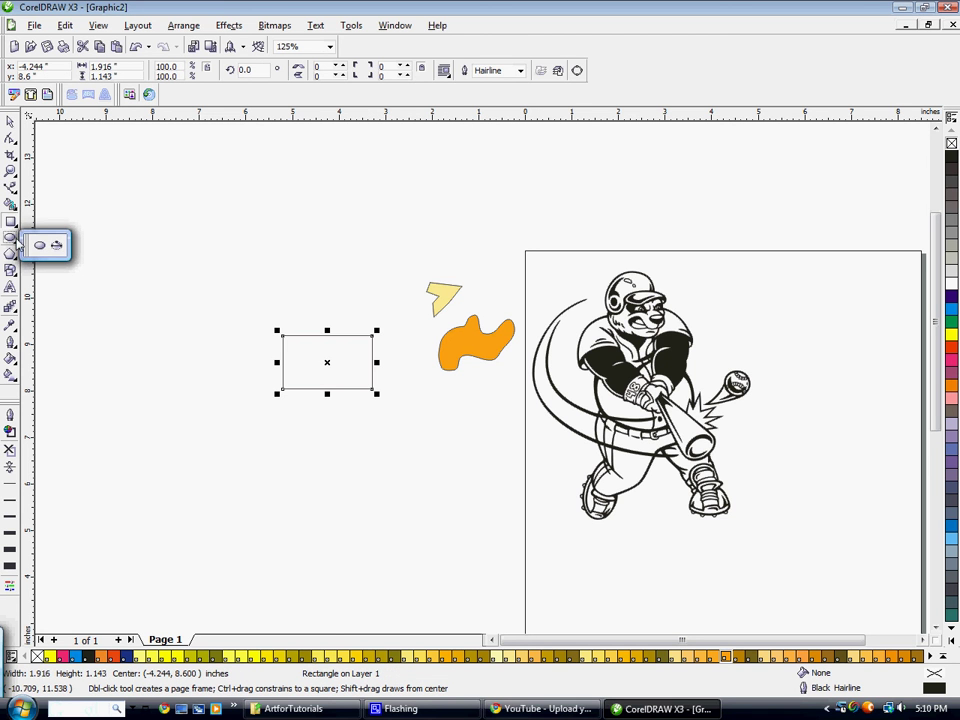
click(39, 244)
drag(300, 255, 332, 301)
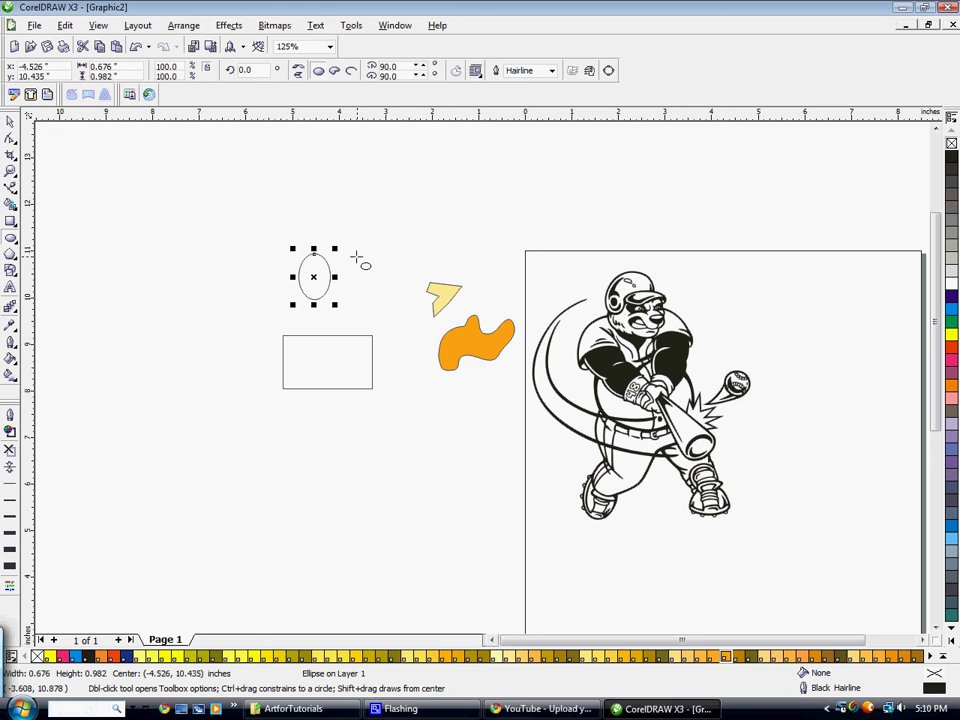
drag(346, 248, 402, 304)
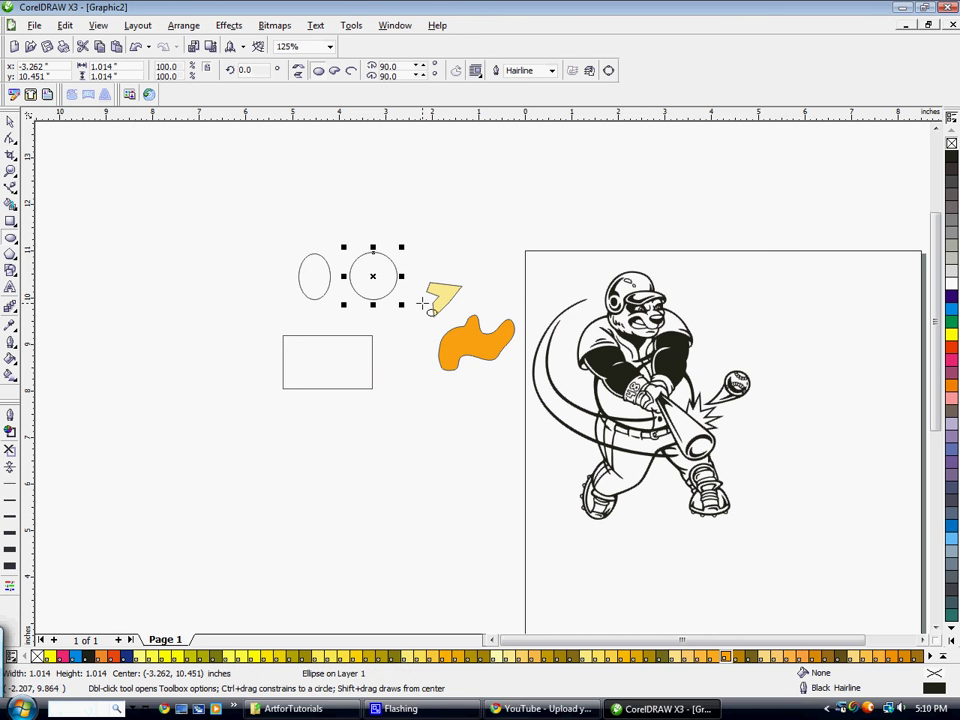
key(space)
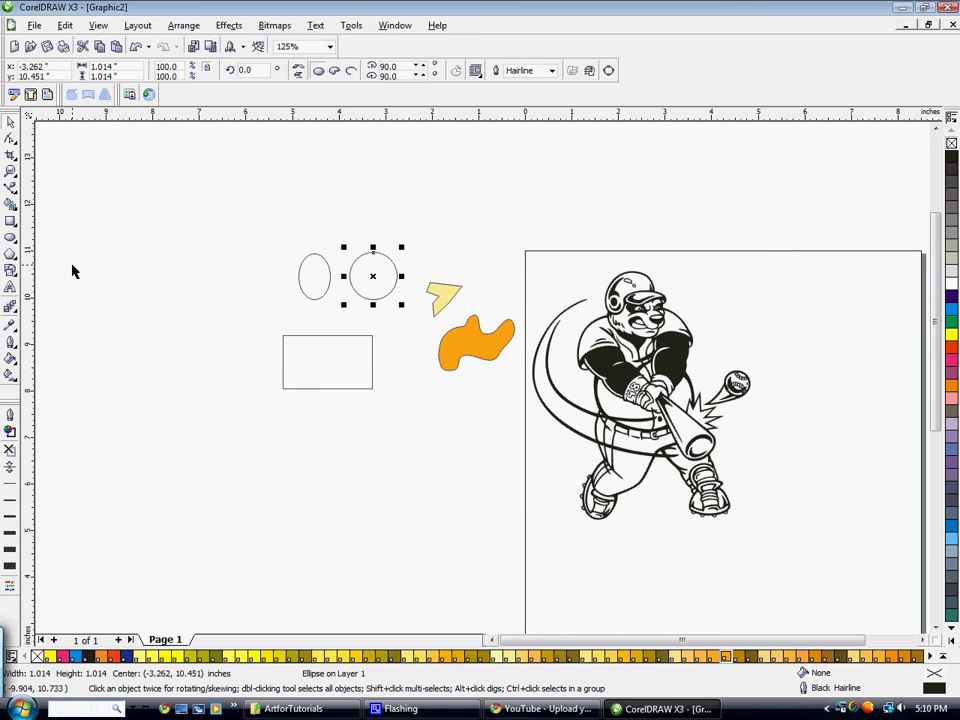
- Draw a five-sided polygon about 1.69 by 1.78 inches on the far side of the ellipse
click(11, 254)
click(36, 259)
drag(183, 275, 225, 322)
key(shift)
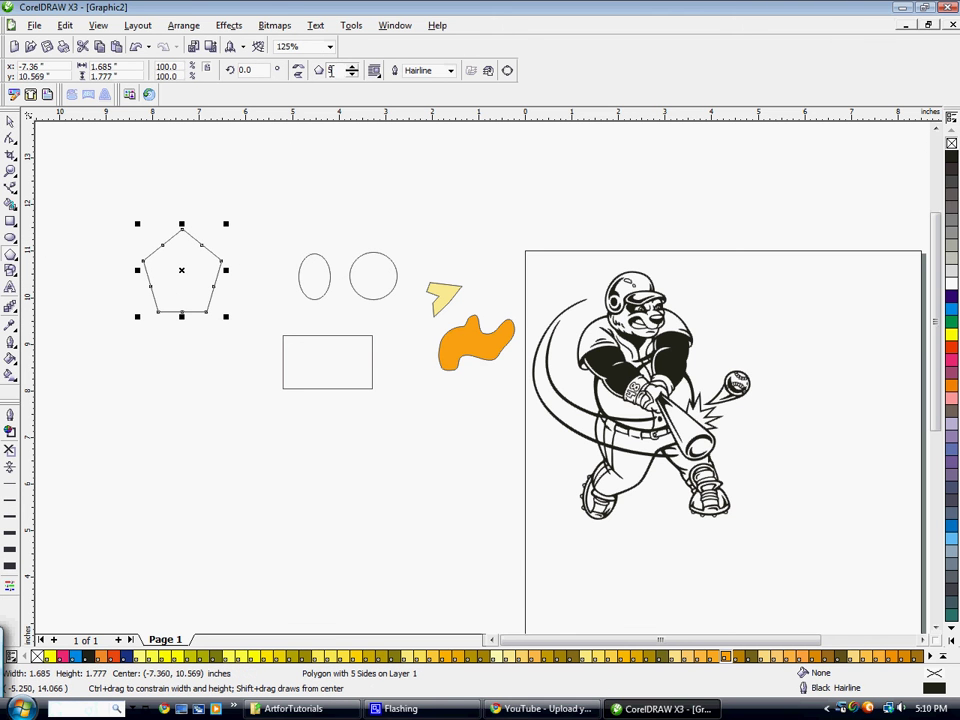
- Try raising the polygon's number of sides to 8, and set it back to 5
click(353, 66)
click(353, 66)
click(353, 66)
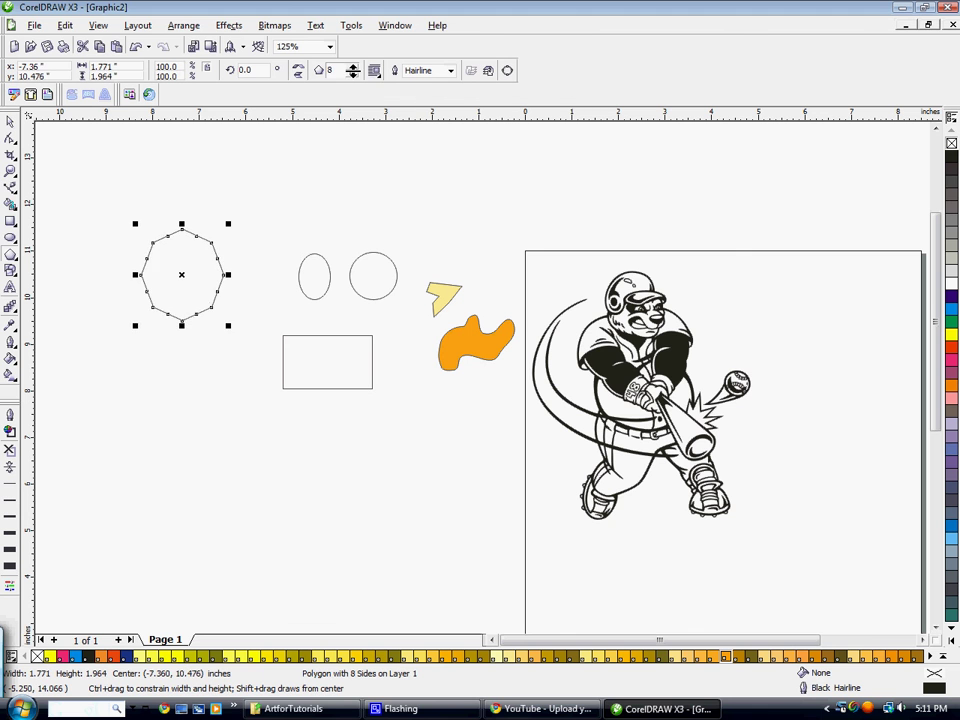
click(353, 74)
click(353, 74)
click(353, 74)
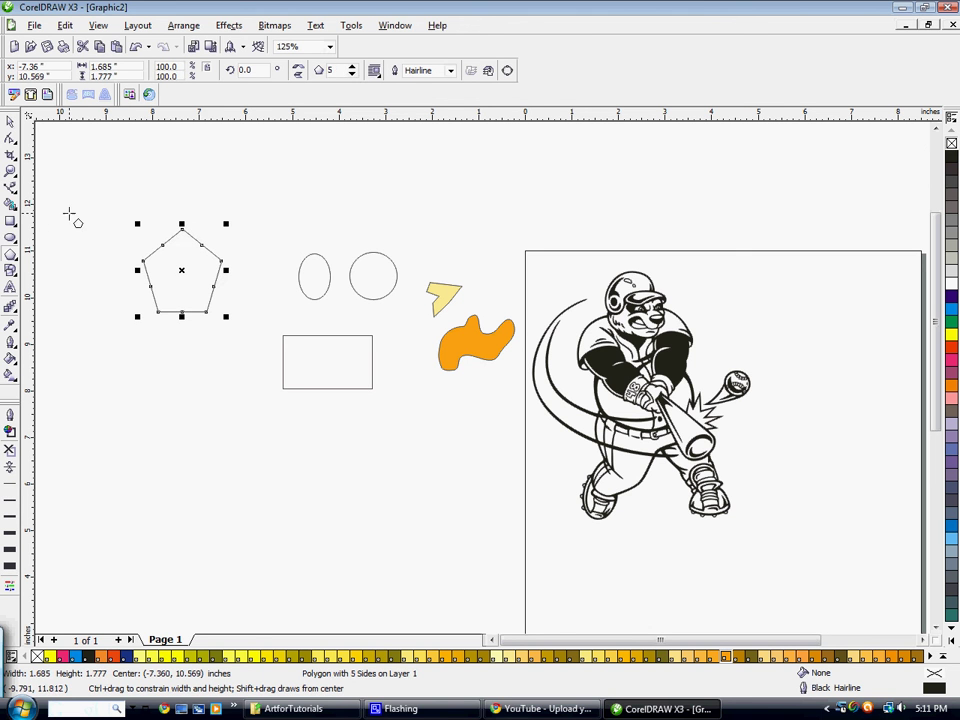
- Draw a star about 1.96 inches wide and high below the rectangle
click(10, 255)
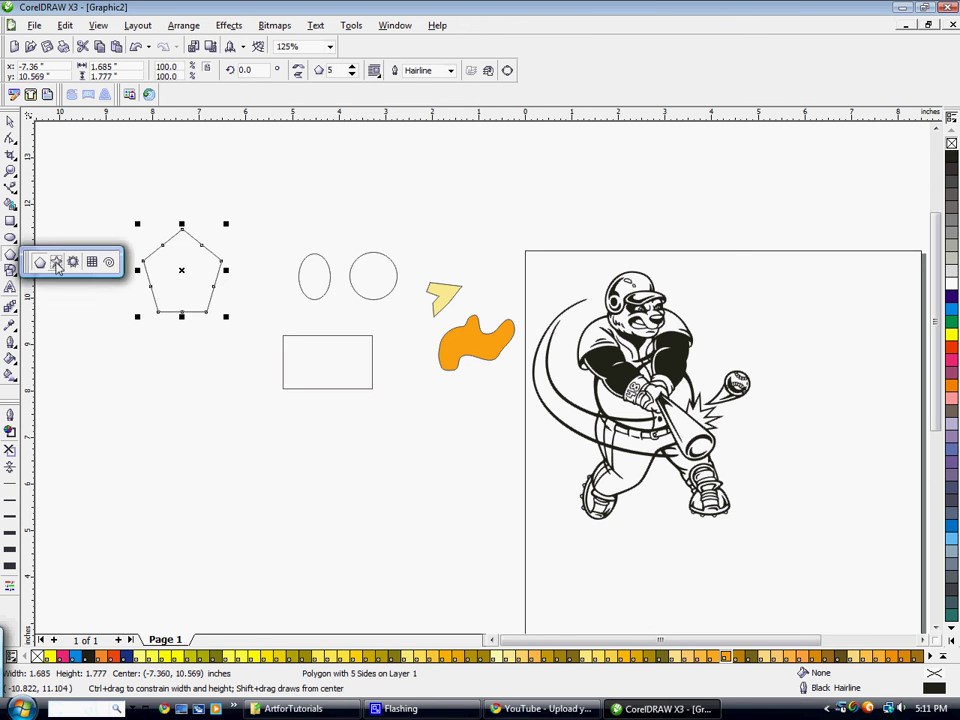
click(57, 263)
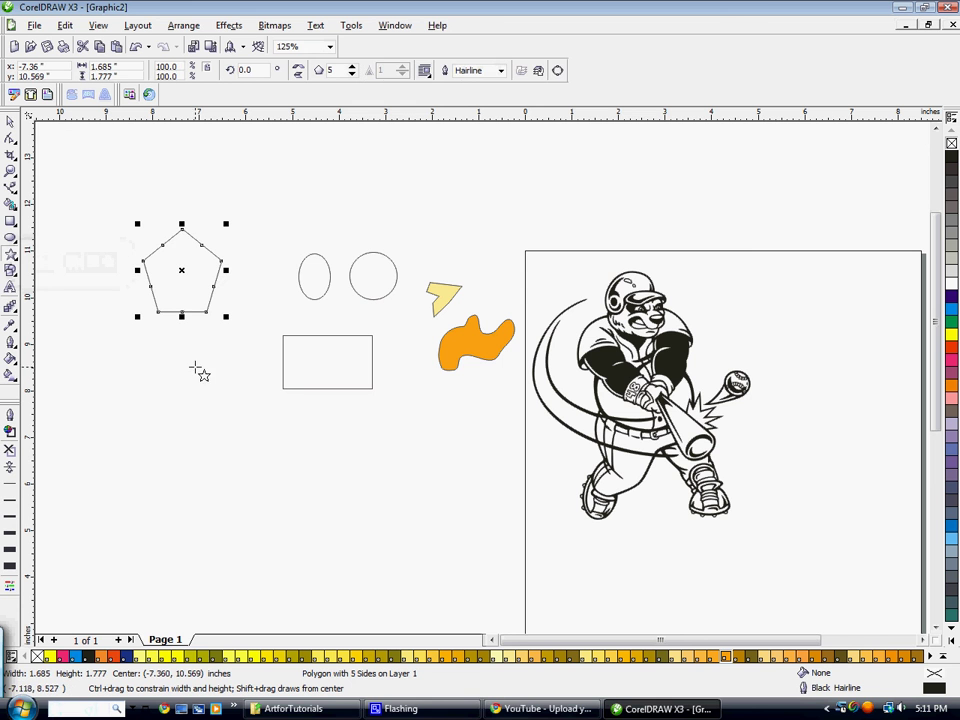
drag(363, 437, 456, 530)
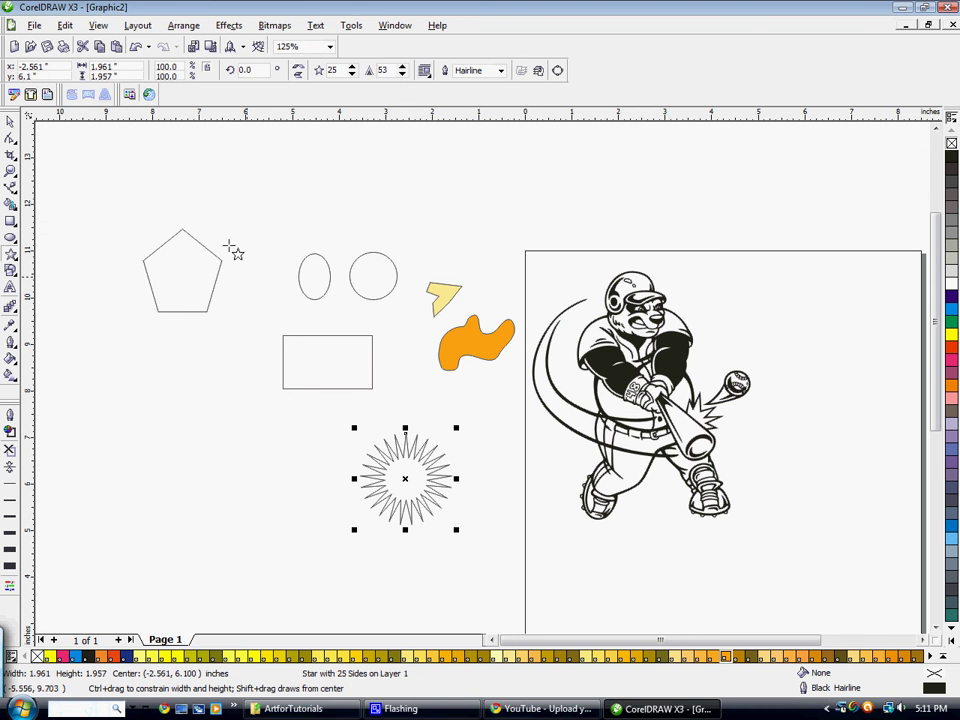
- Set the star to 5 points and its sharpness to 50
click(352, 74)
drag(352, 70, 352, 81)
click(352, 67)
click(352, 67)
click(352, 66)
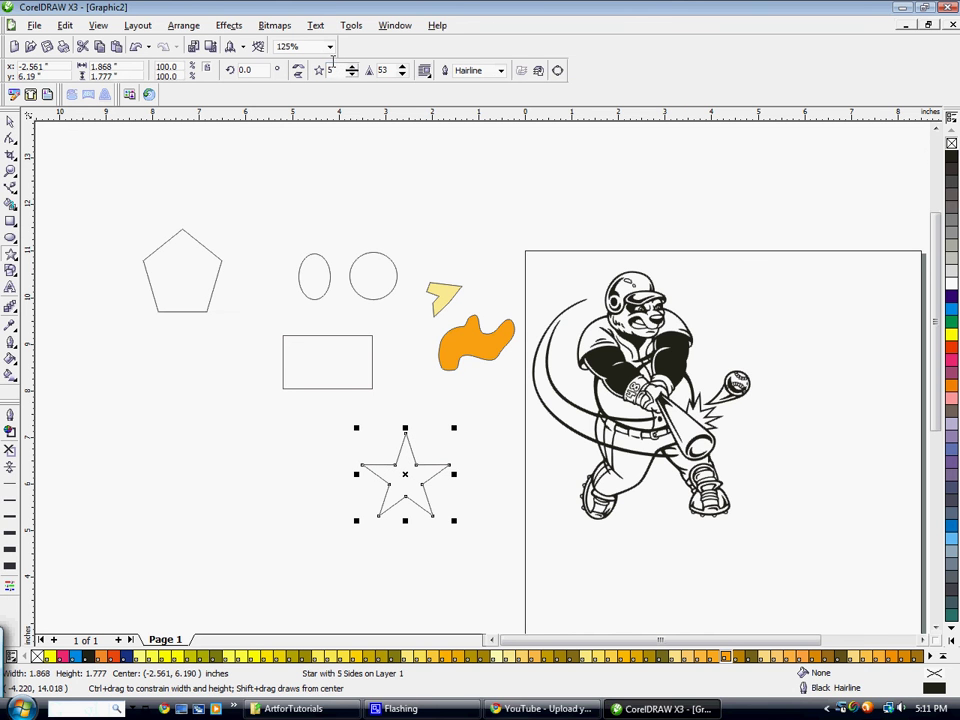
click(402, 74)
click(402, 74)
click(402, 74)
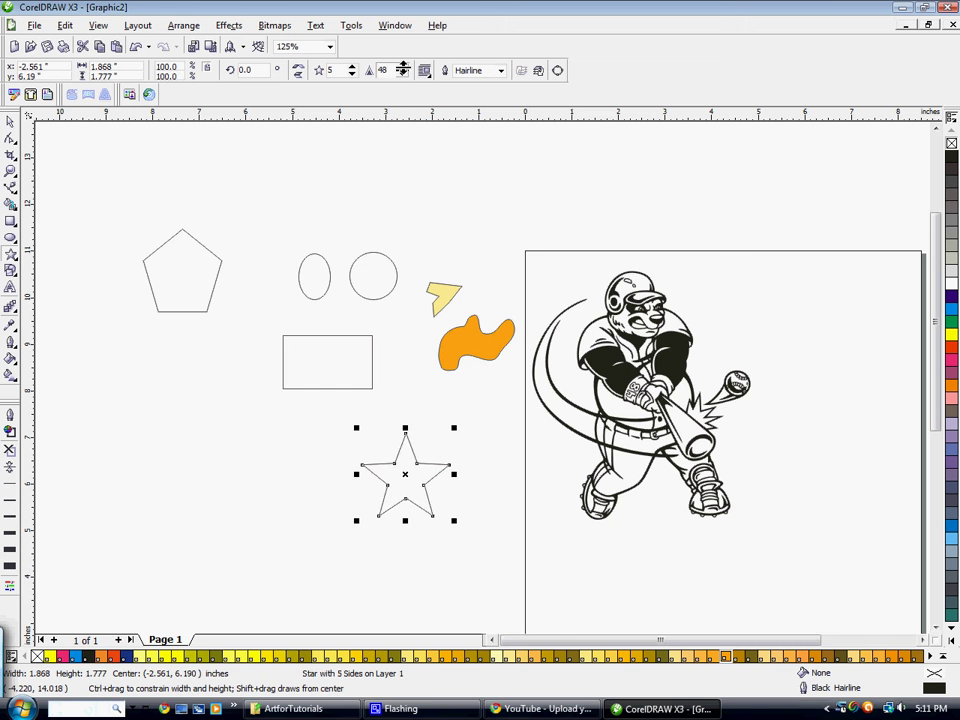
- Fill the star with the yellow PANTONE 102 CV and deselect it
click(4, 118)
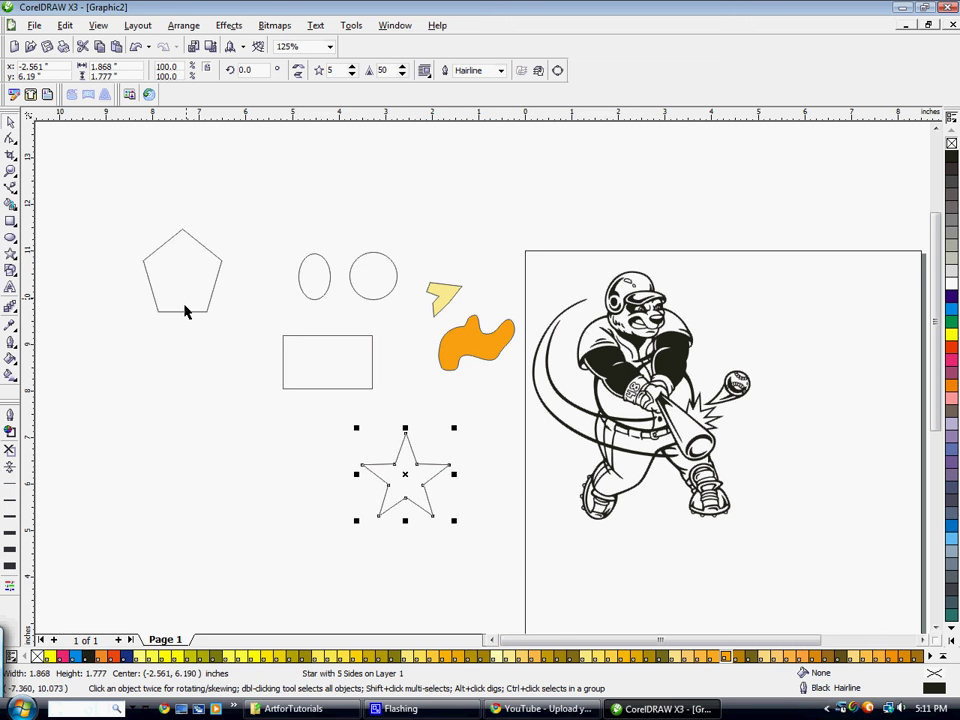
click(163, 657)
click(99, 439)
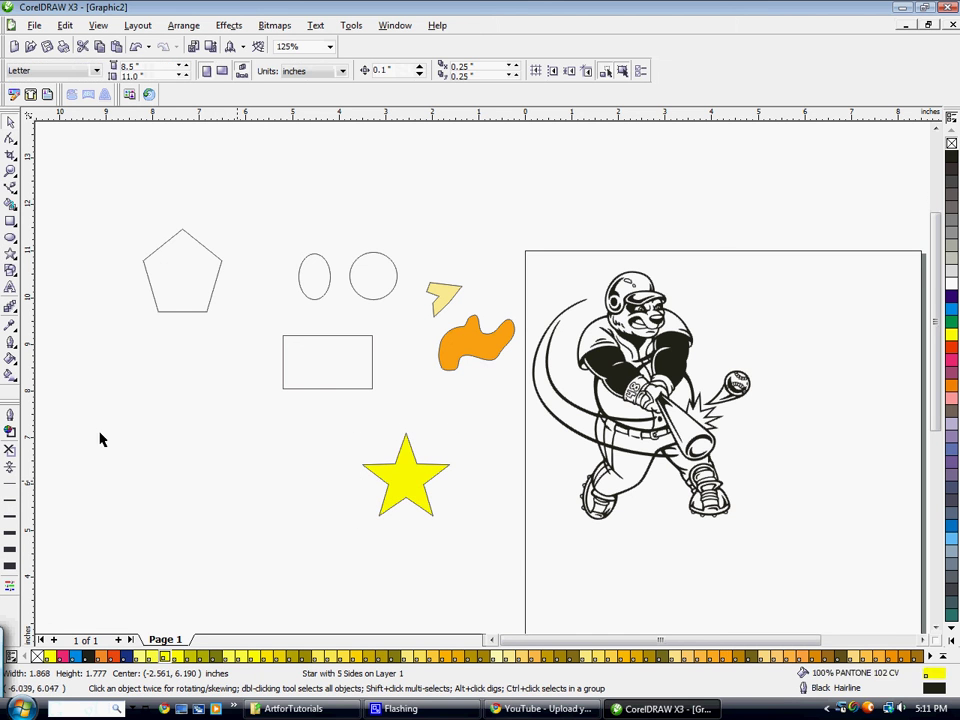
click(9, 282)
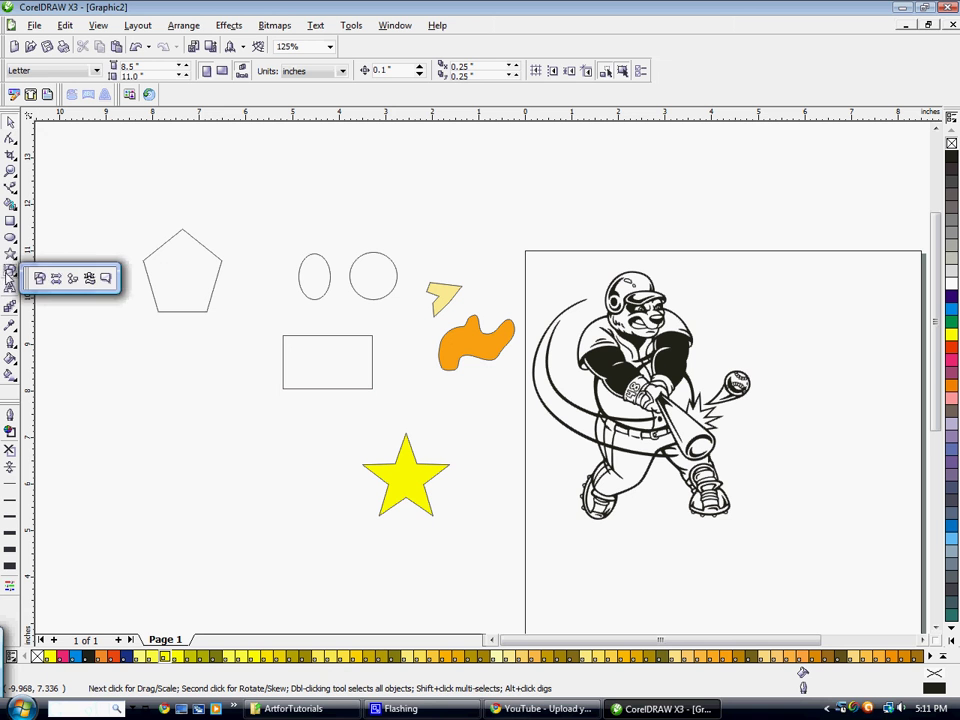
click(39, 279)
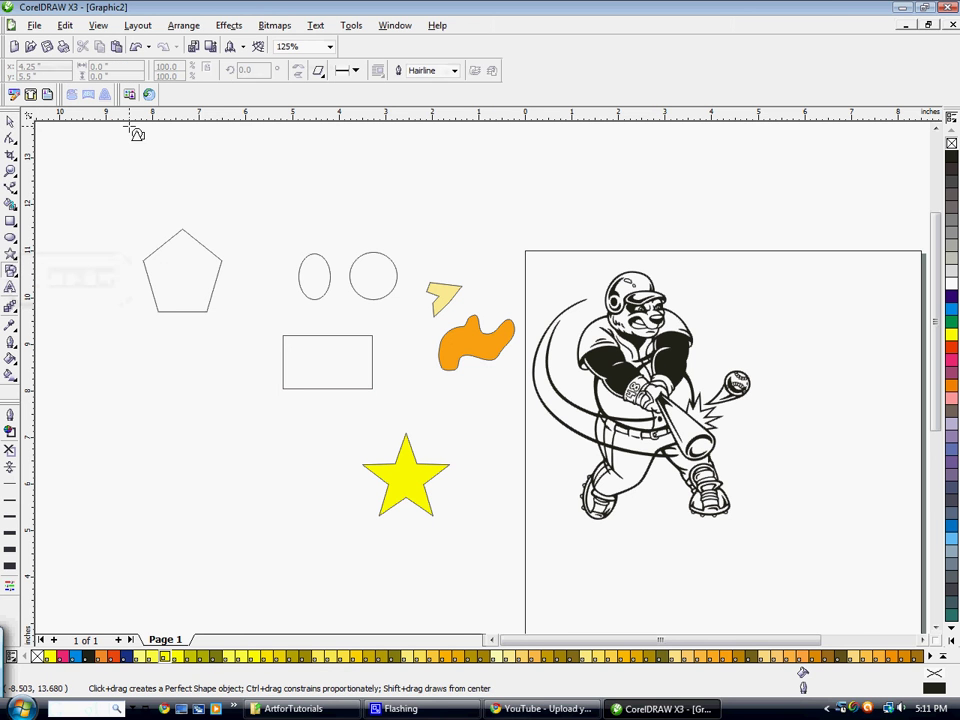
click(318, 71)
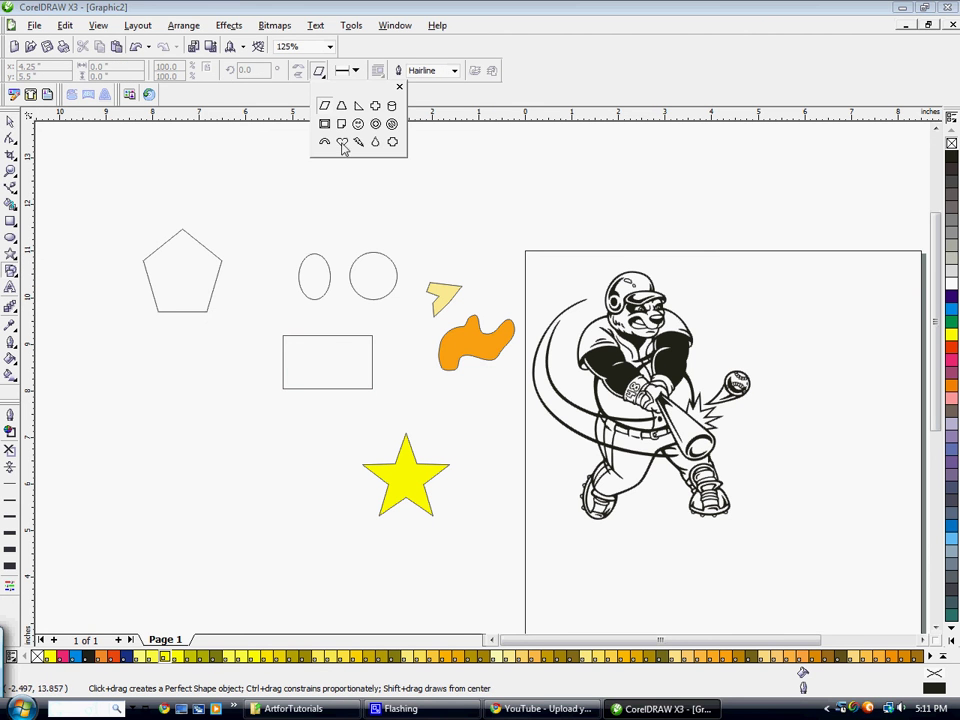
click(8, 272)
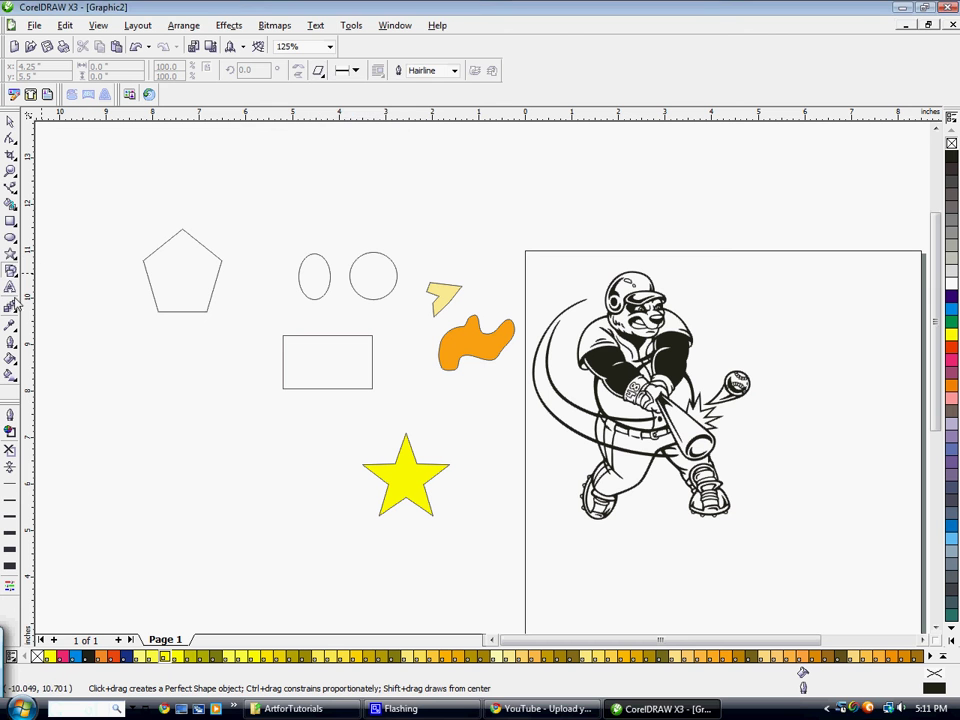
- Add the artistic text "PANDA" on the page below the bear's feet and select it as an object
click(10, 287)
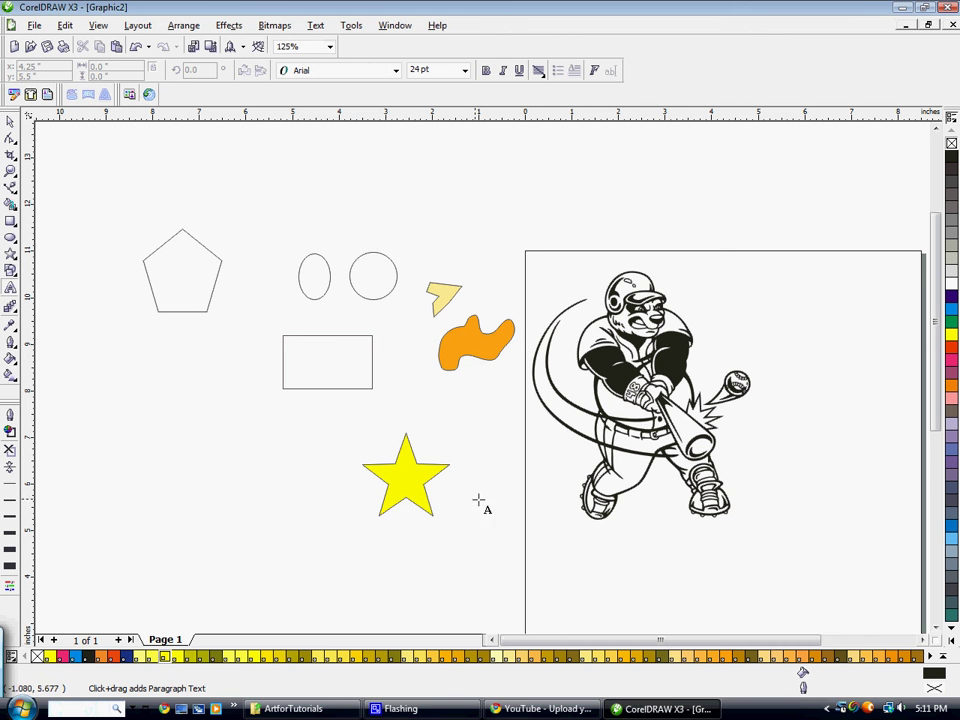
click(575, 548)
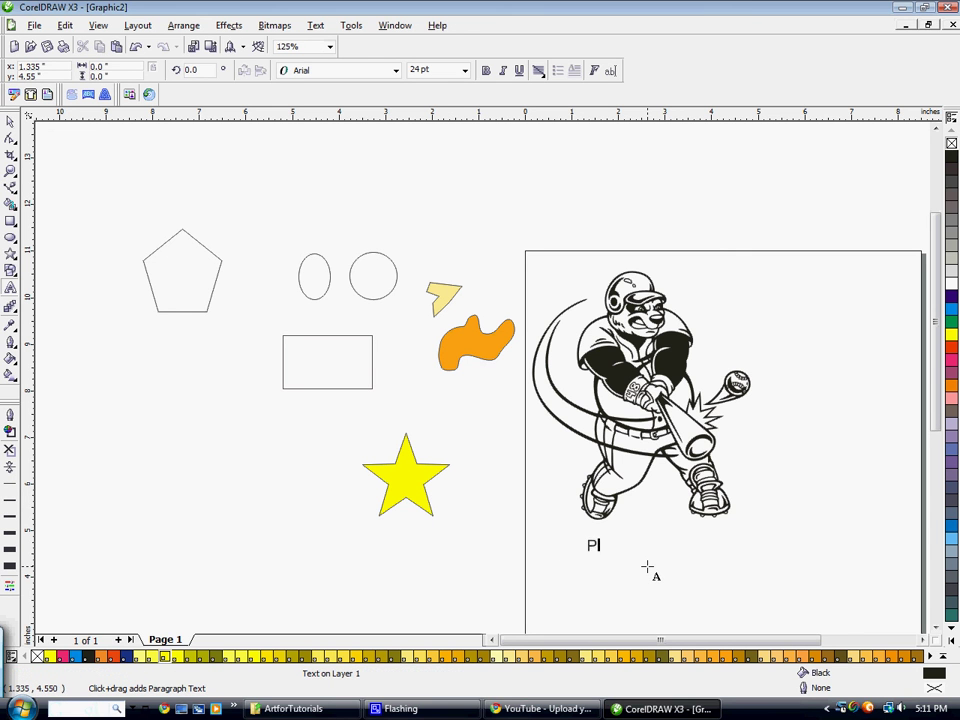
text(PANDA)
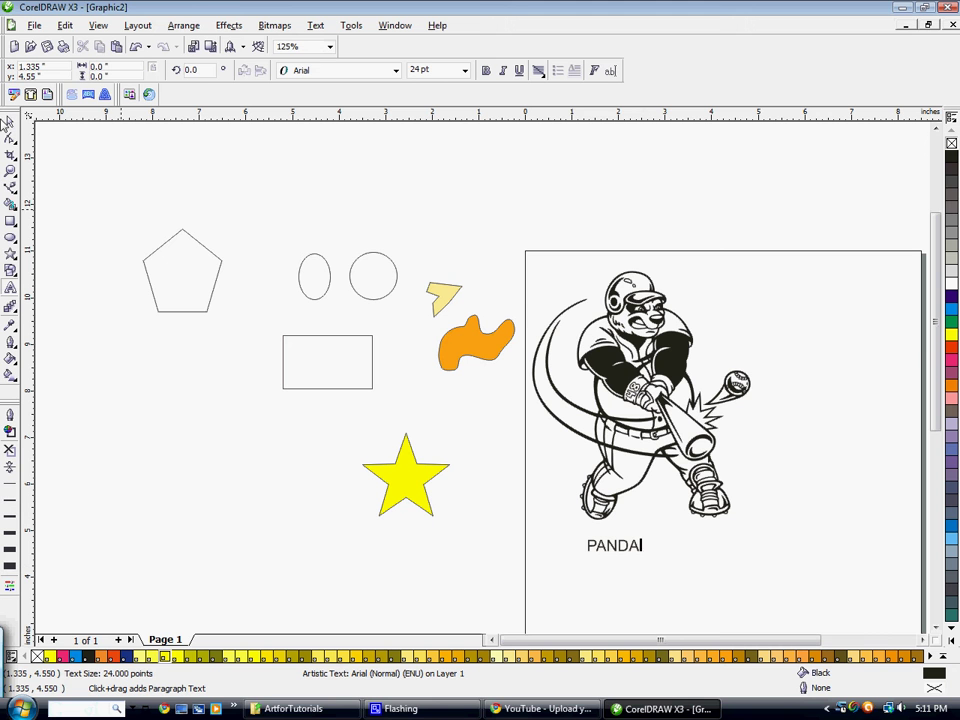
click(10, 121)
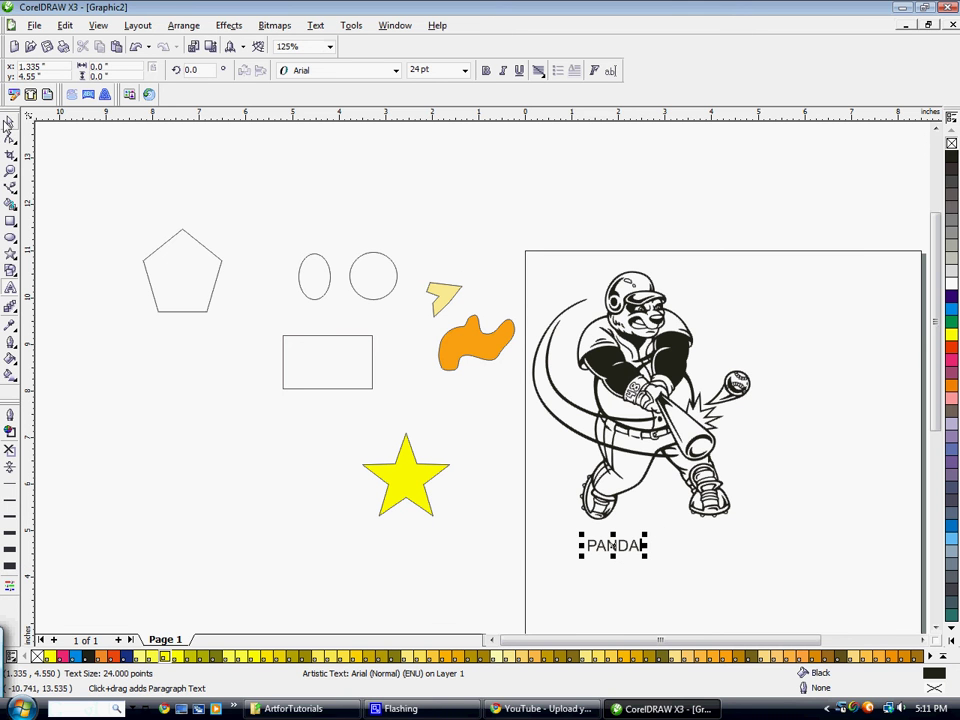
click(8, 122)
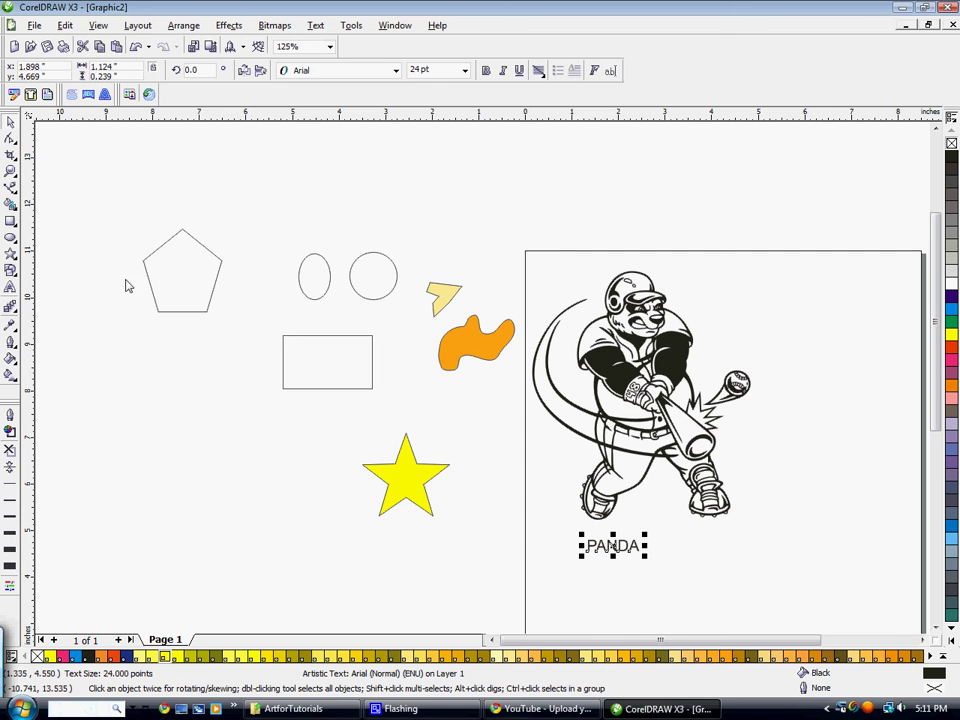
- Change the PANDA text's font to LasVegas and its size to 72 pt
click(396, 70)
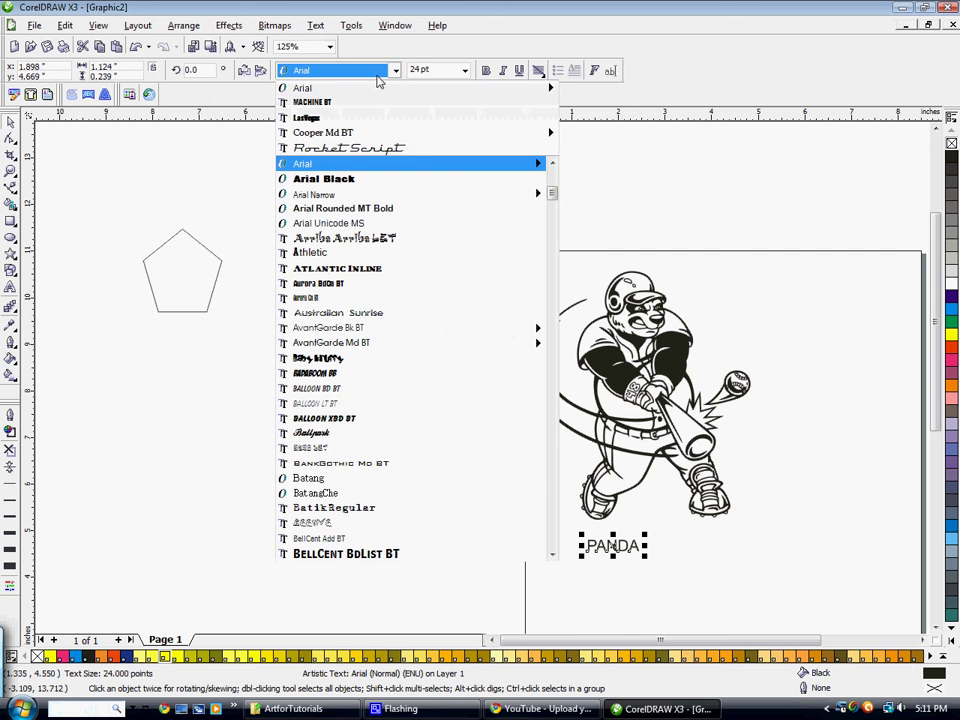
click(366, 122)
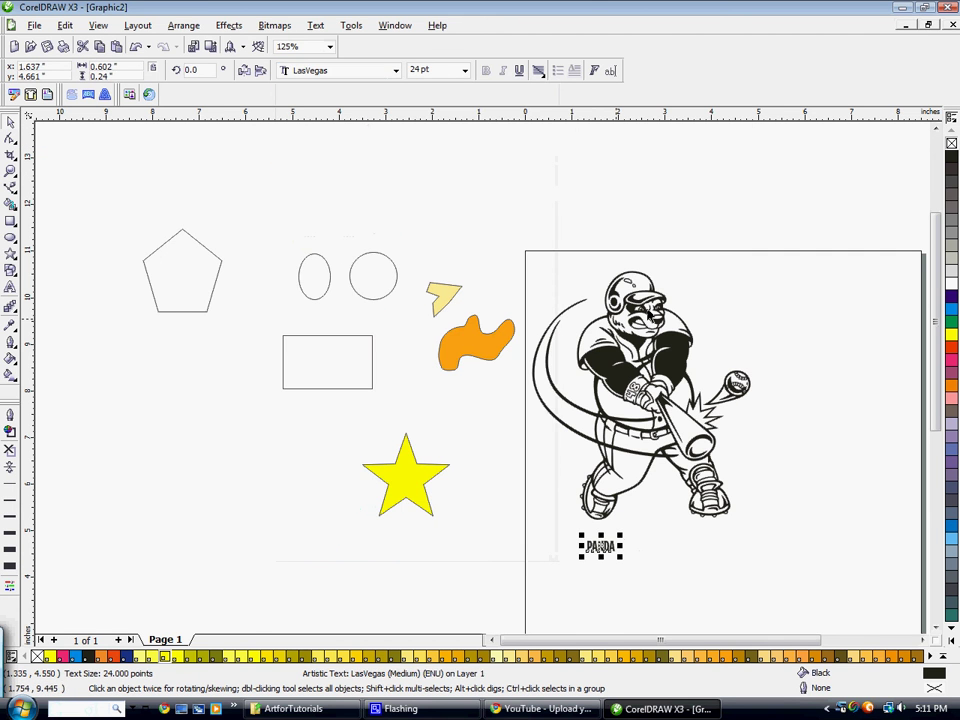
click(452, 71)
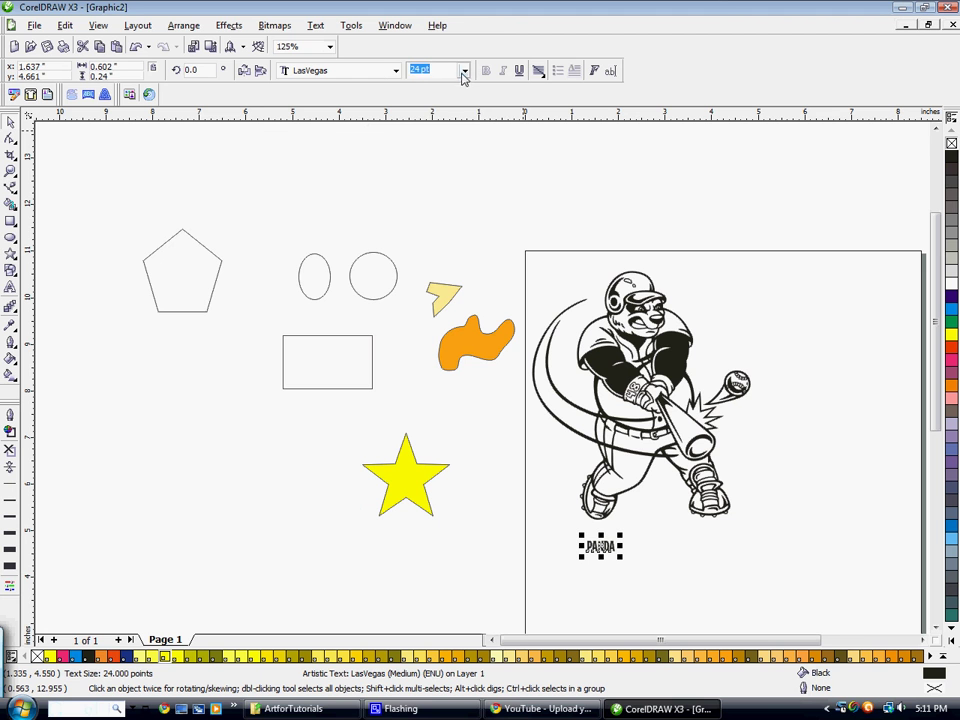
click(464, 72)
click(448, 259)
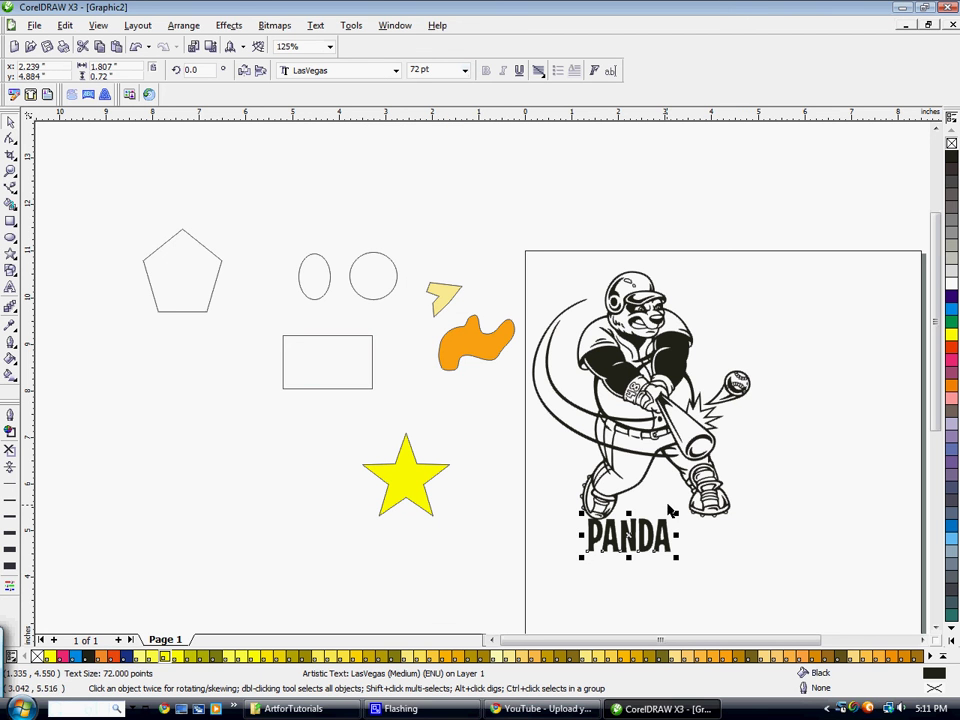
- Enlarge the PANDA text to about 2.93 inches wide beneath the bear's feet and fill it with PANTONE Orange 021 C
drag(677, 561, 711, 562)
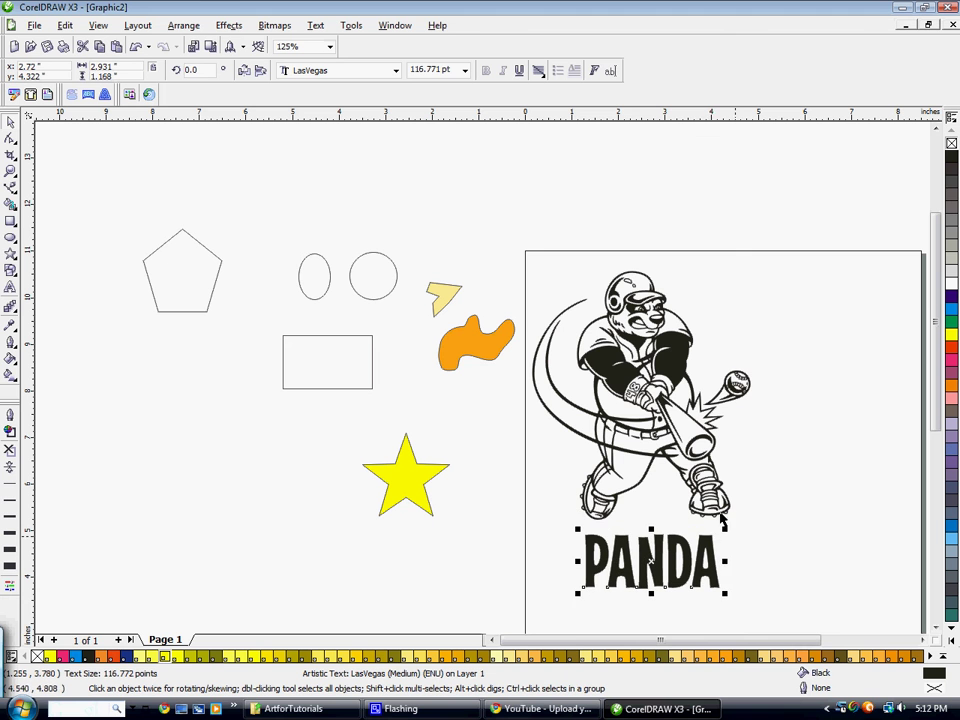
click(708, 543)
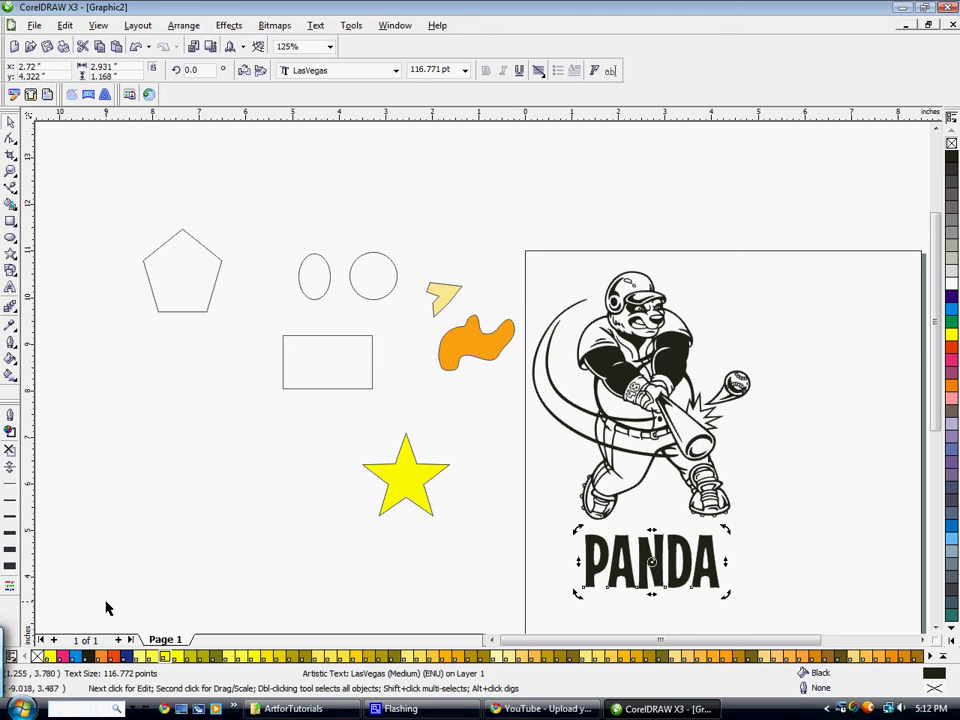
click(101, 656)
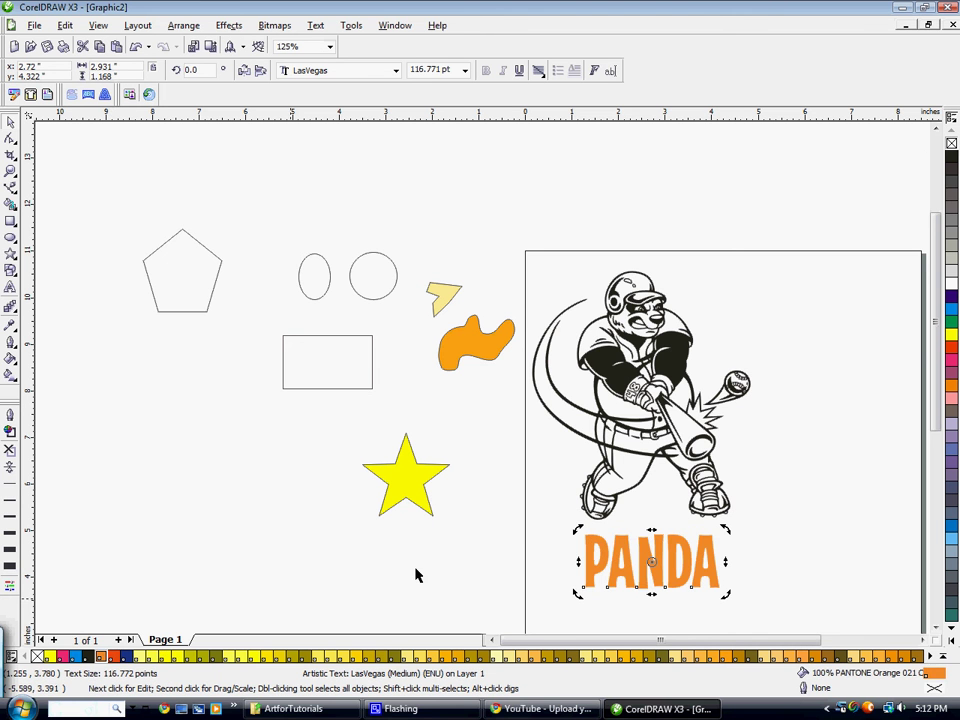
click(172, 310)
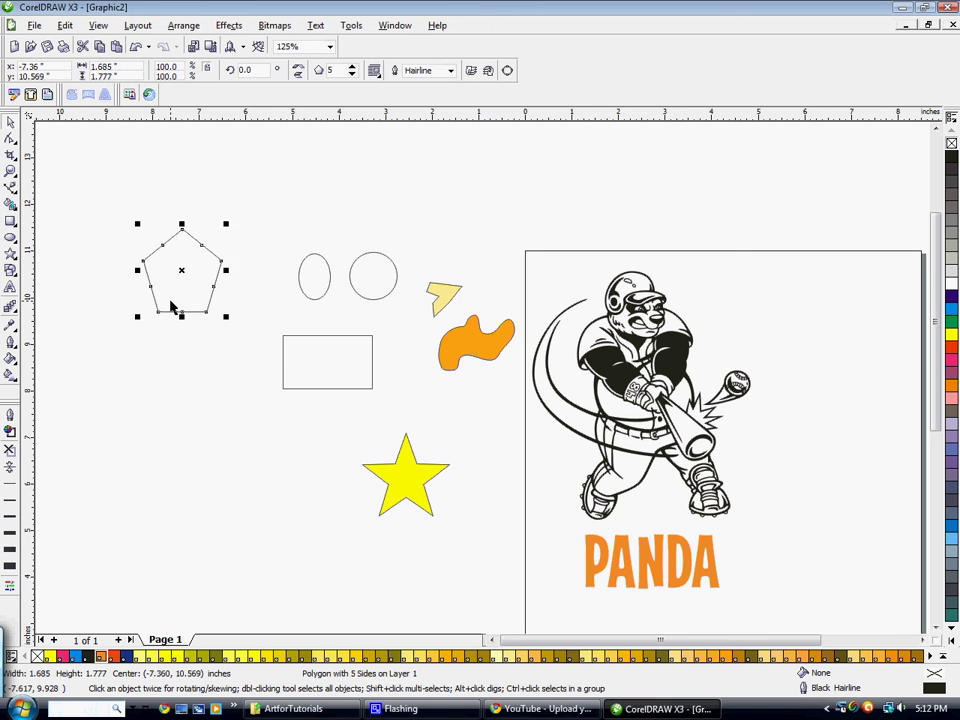
click(540, 517)
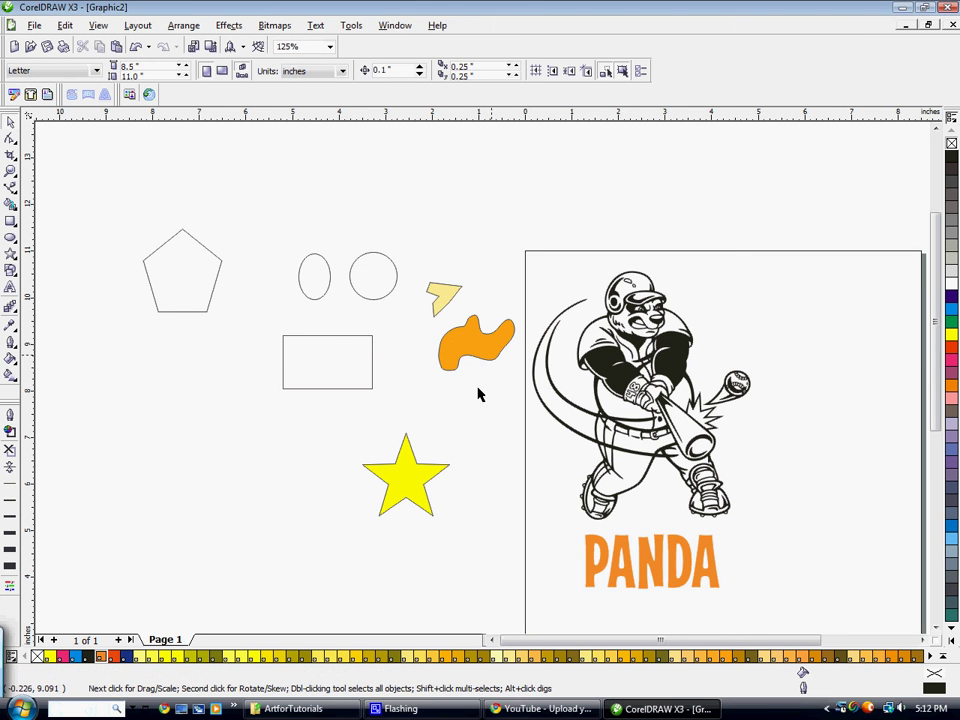
- Open the PANDA text for editing, highlight all its letters, and deselect the text
double_click(660, 568)
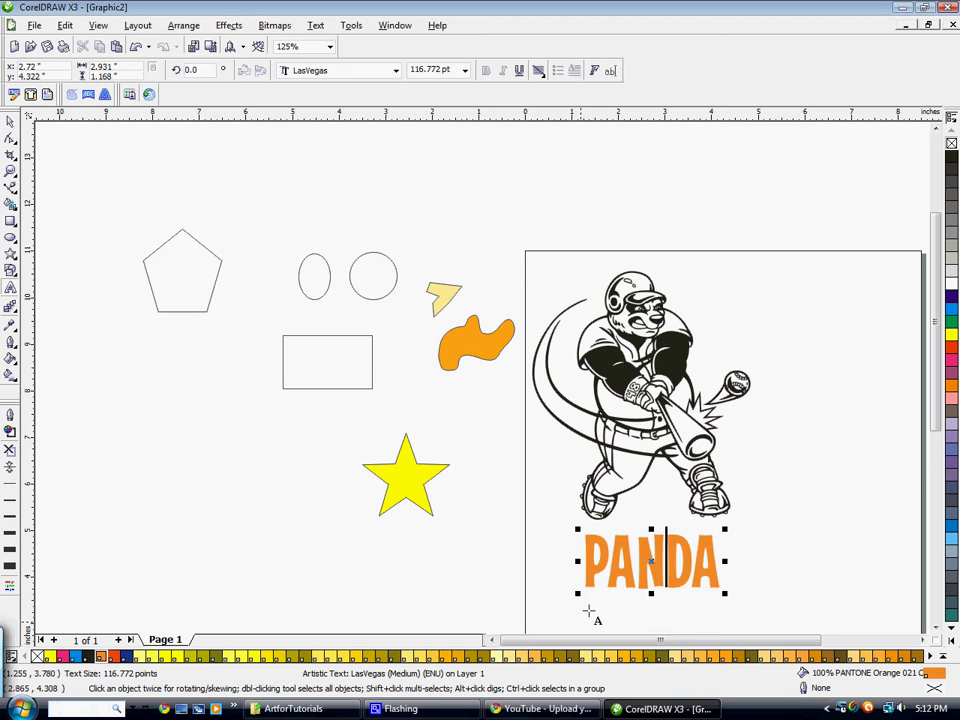
drag(585, 562, 704, 574)
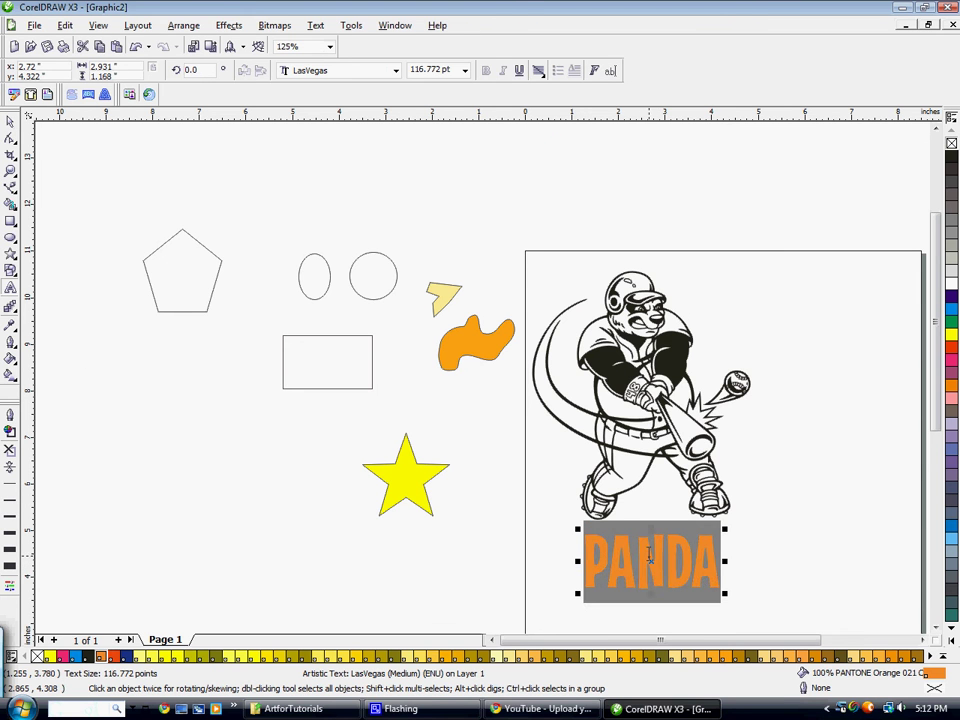
click(649, 555)
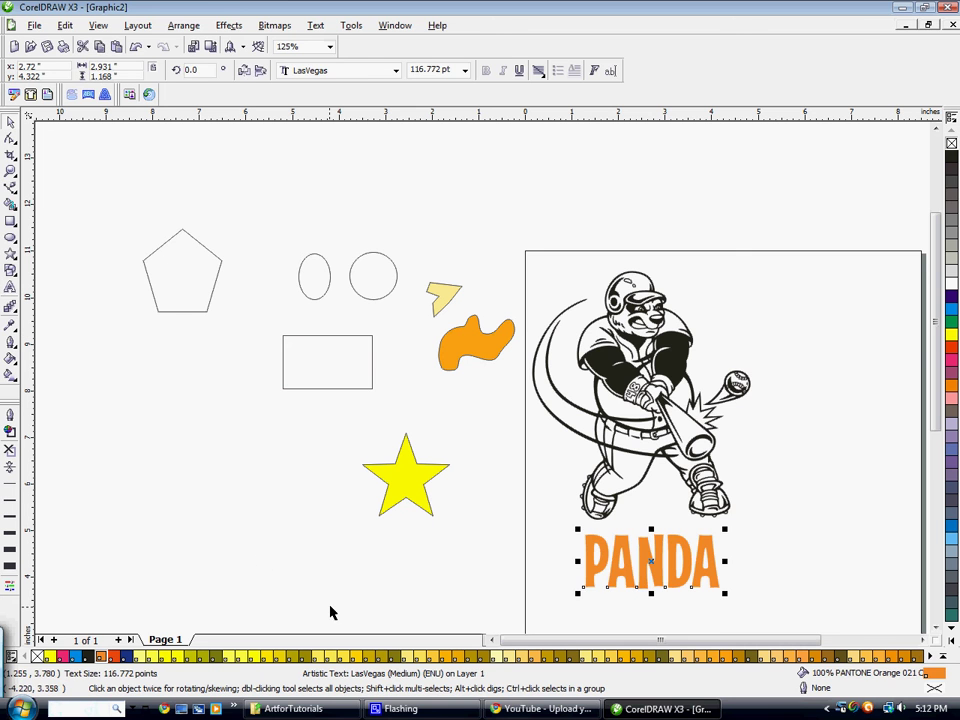
click(315, 580)
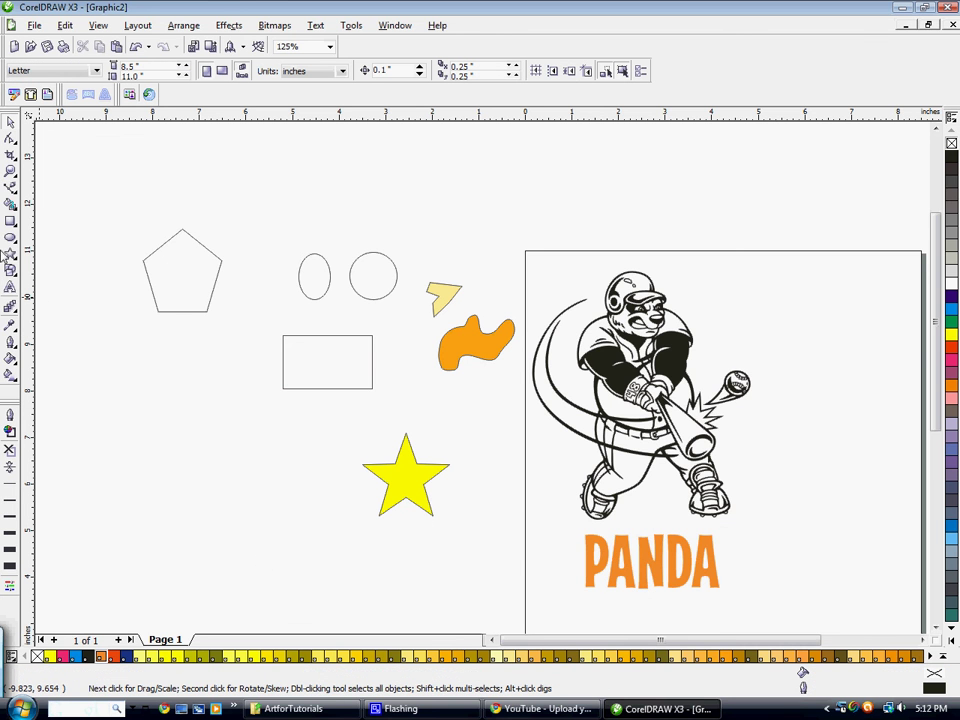
- Arch the PANDA text upward with a single arc envelope to a height of about 1.43 inches, and deselect it
click(9, 311)
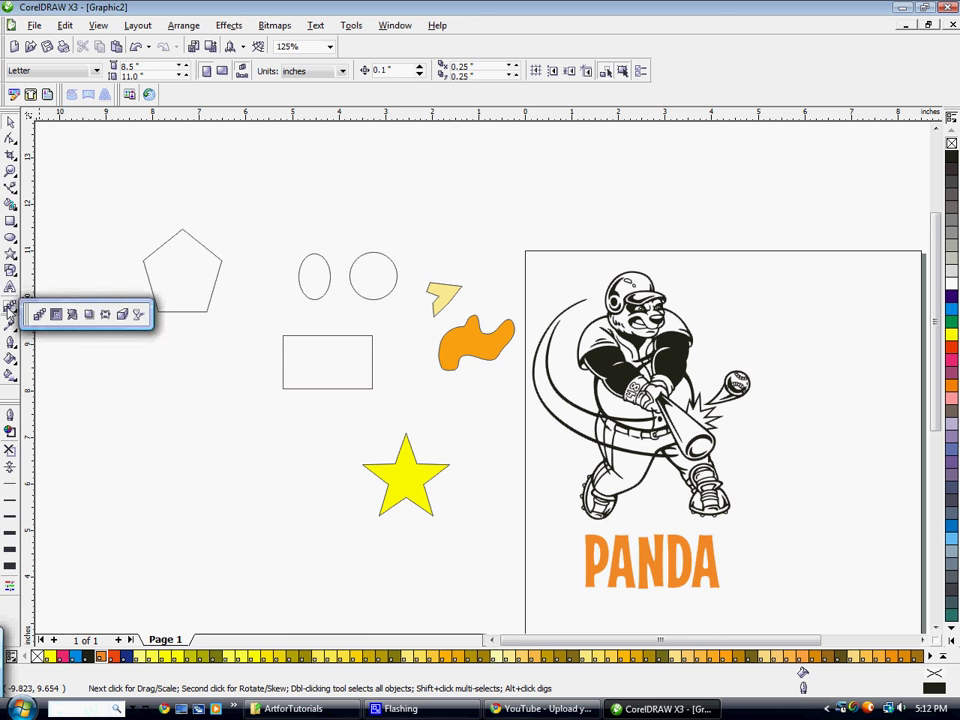
click(104, 318)
click(658, 579)
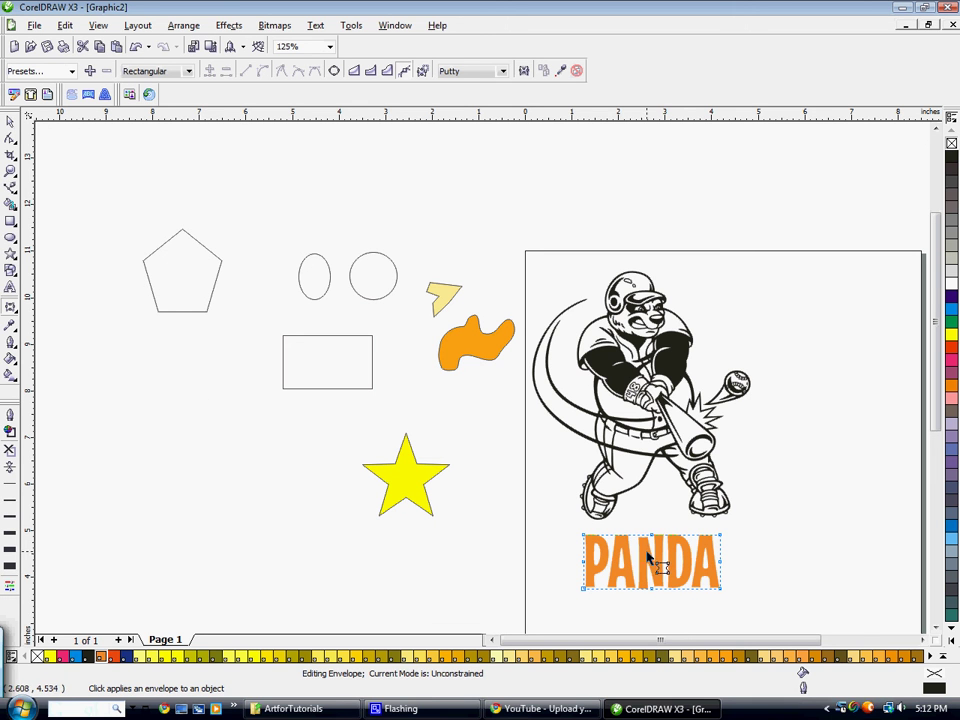
click(371, 72)
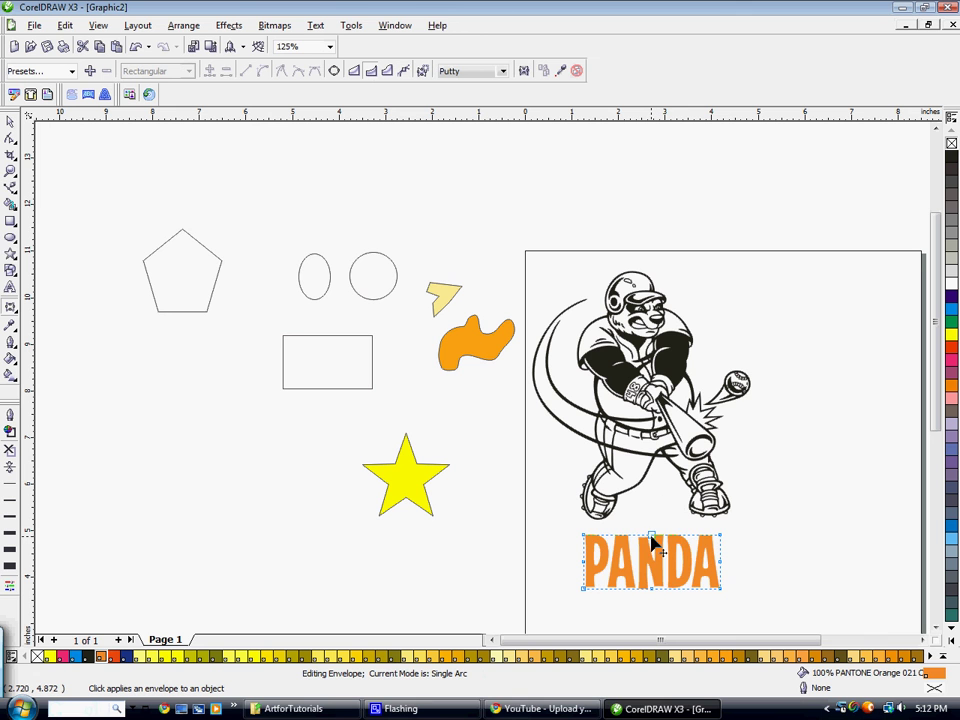
drag(652, 541, 653, 524)
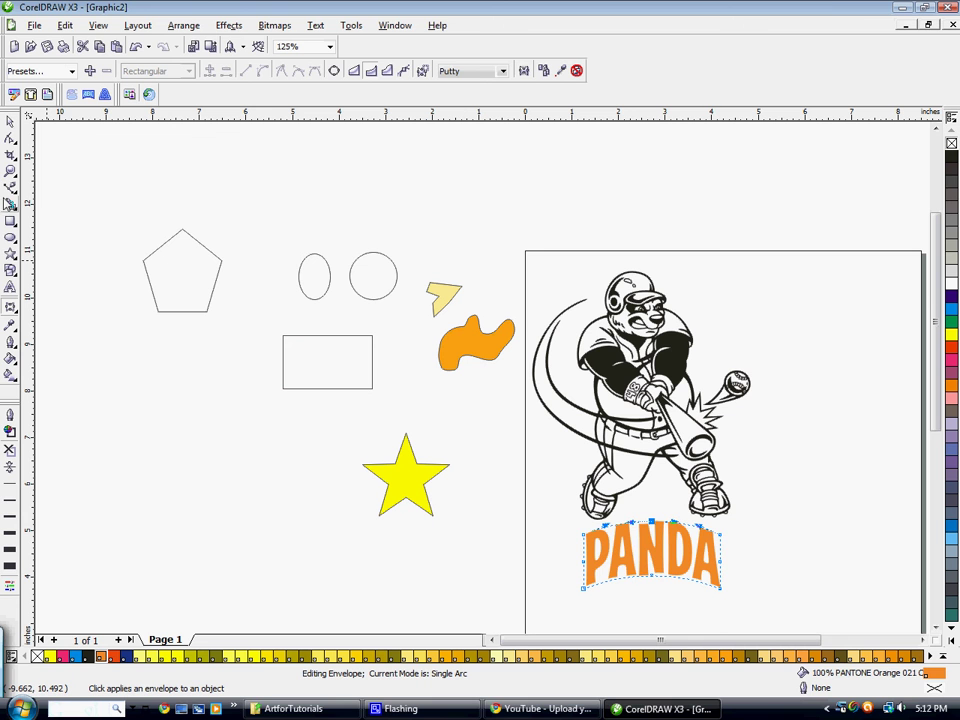
click(9, 122)
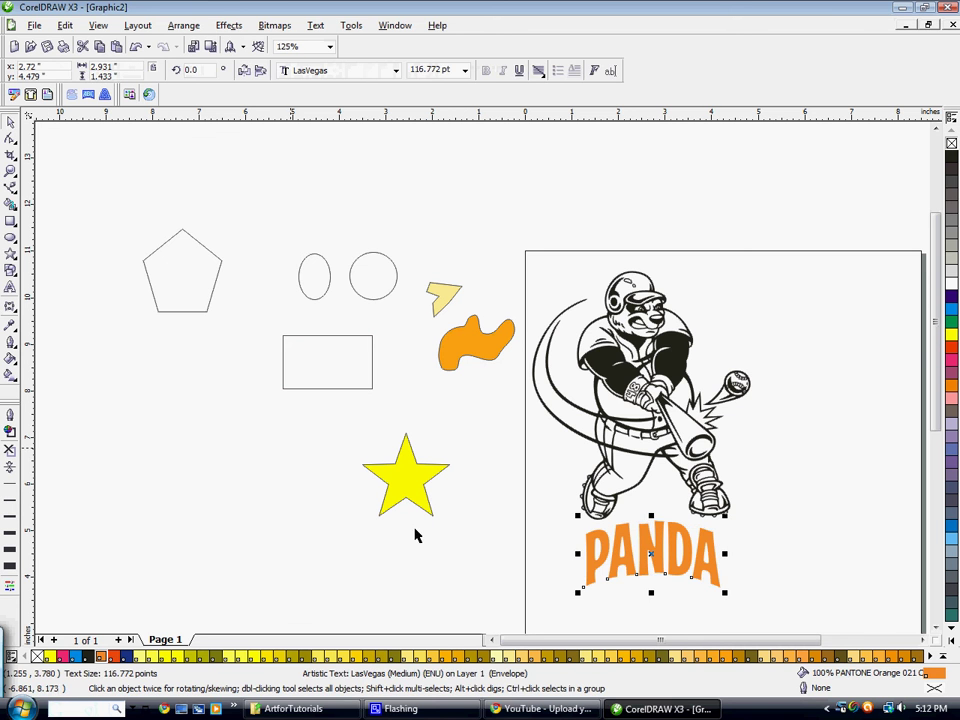
click(567, 560)
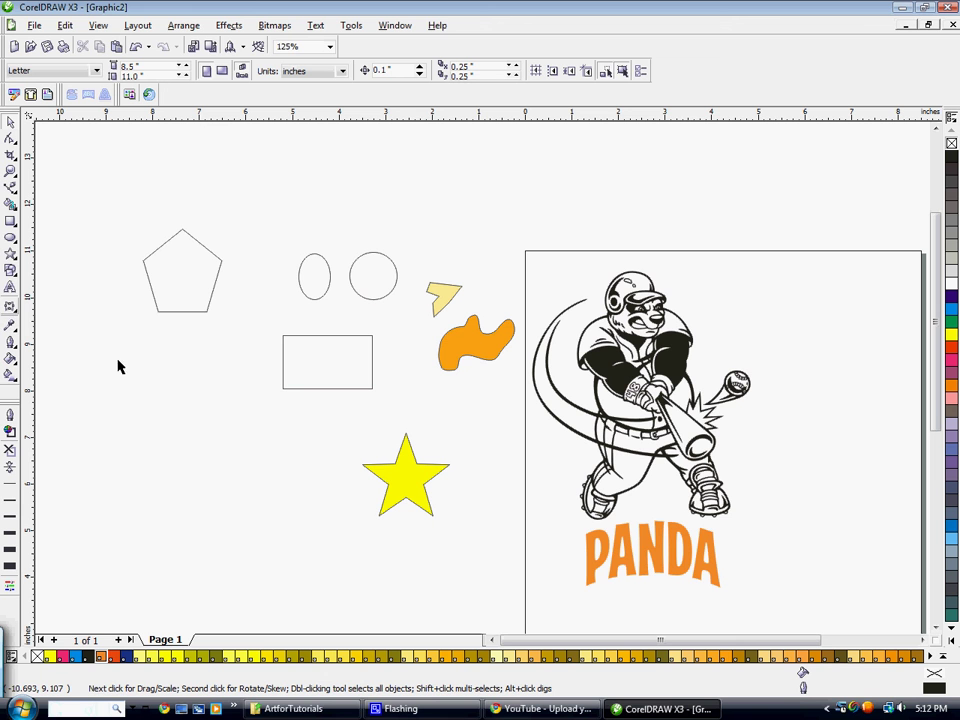
- Add a flat drop shadow to the arched PANDA text, offset about 0.11 inches downward
click(598, 547)
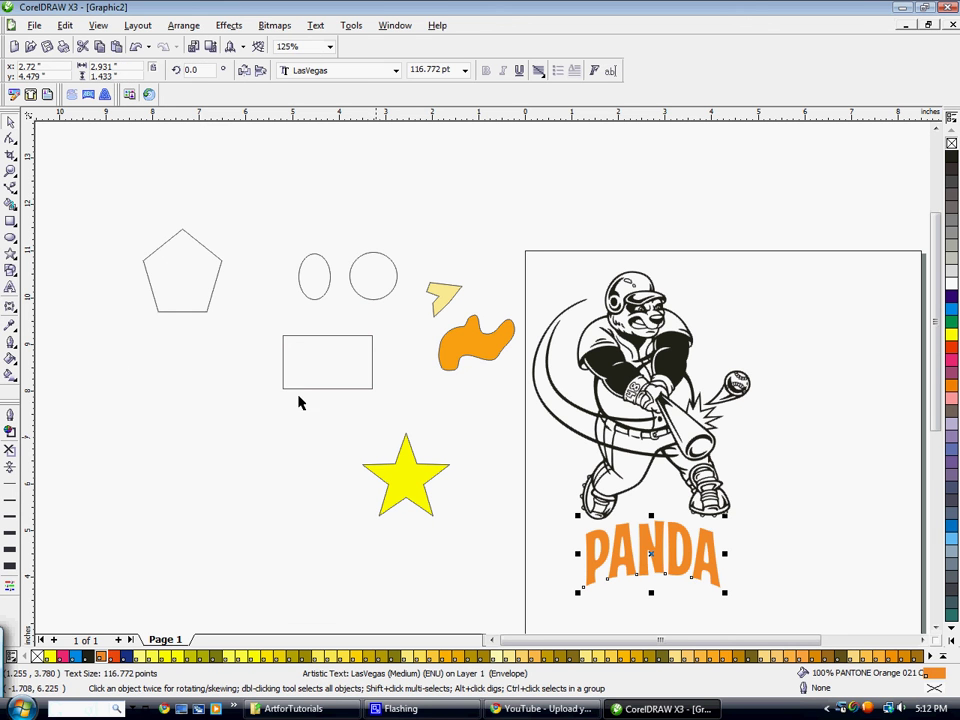
click(11, 309)
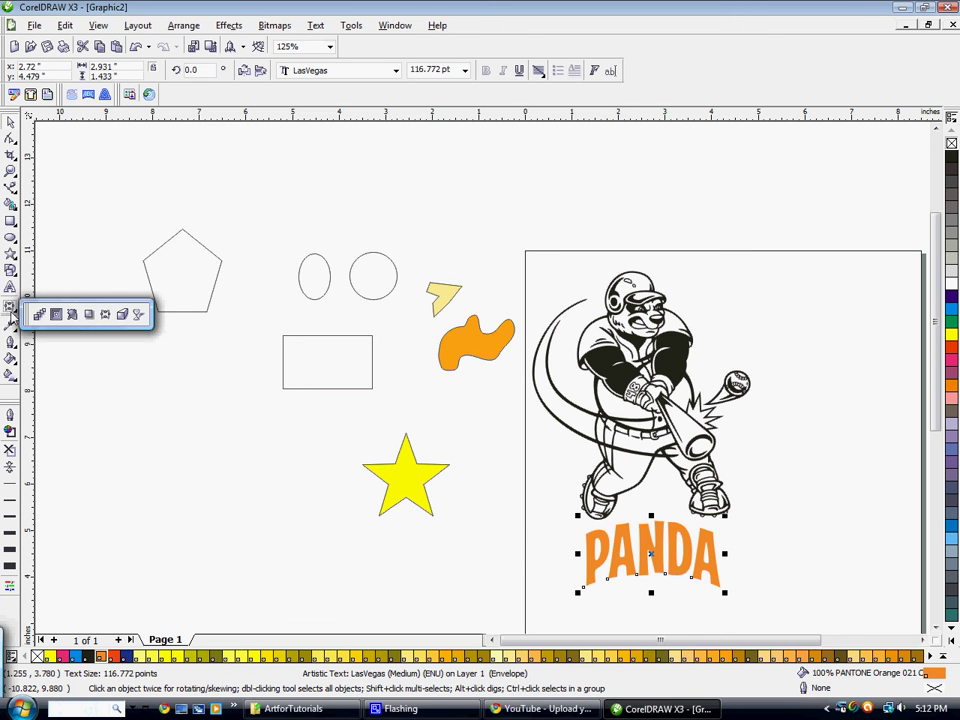
click(88, 315)
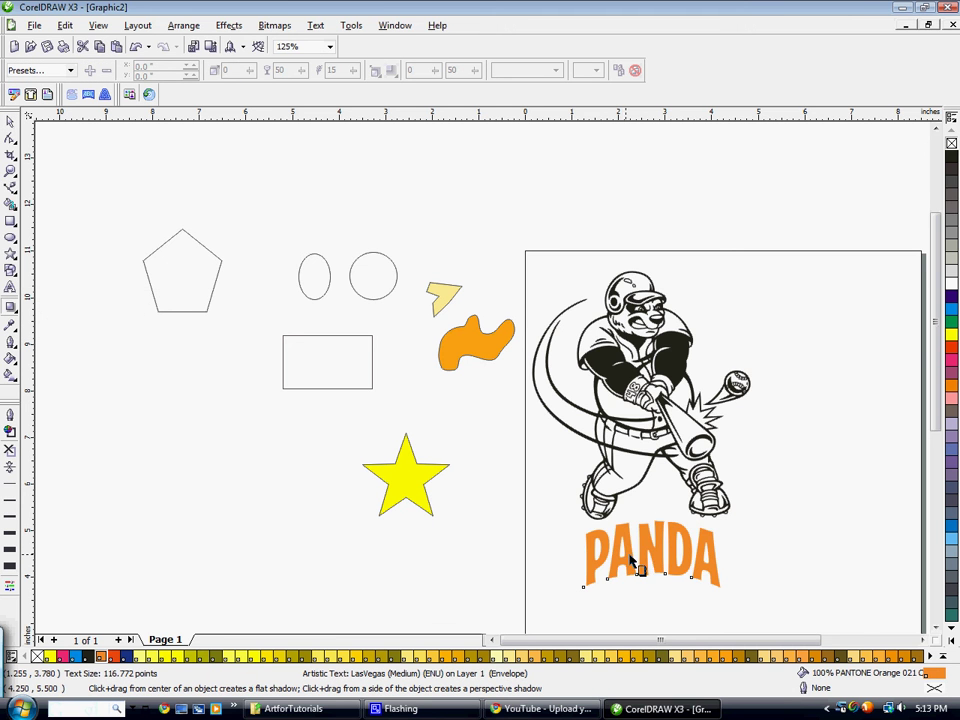
drag(631, 562, 649, 592)
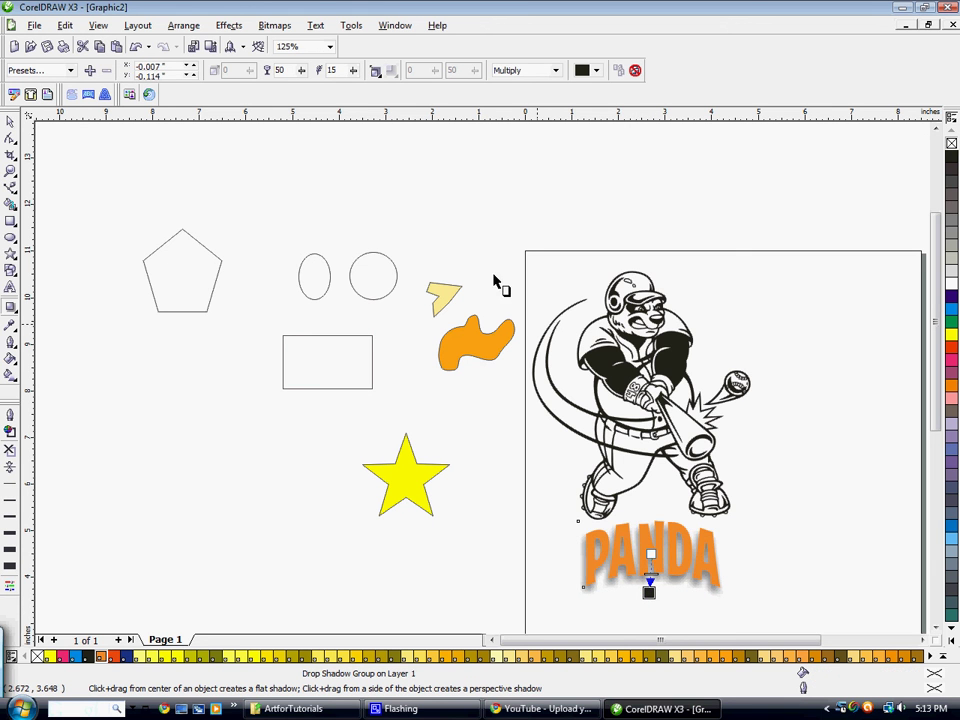
- Open the full color selection for the drop shadow, examine its color palettes, and keep the shadow black
click(590, 70)
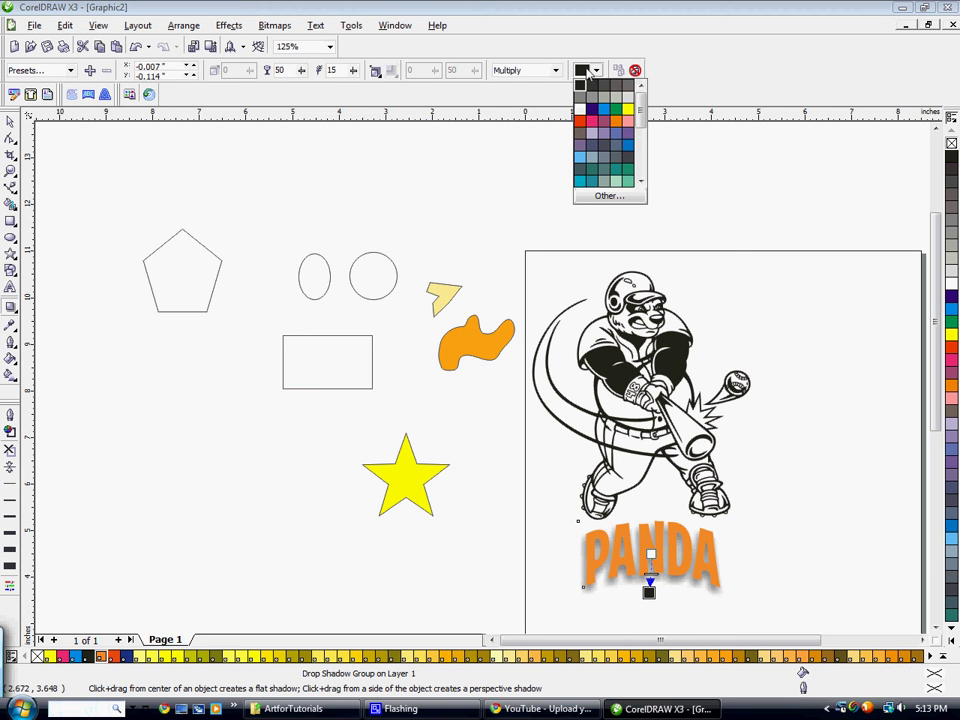
click(611, 197)
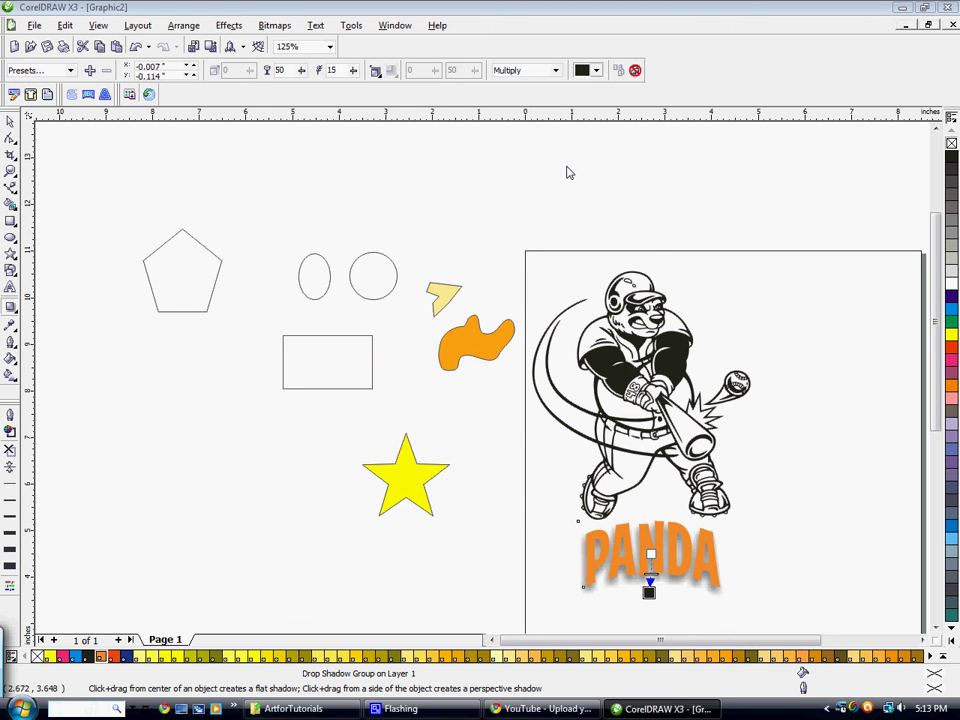
click(450, 239)
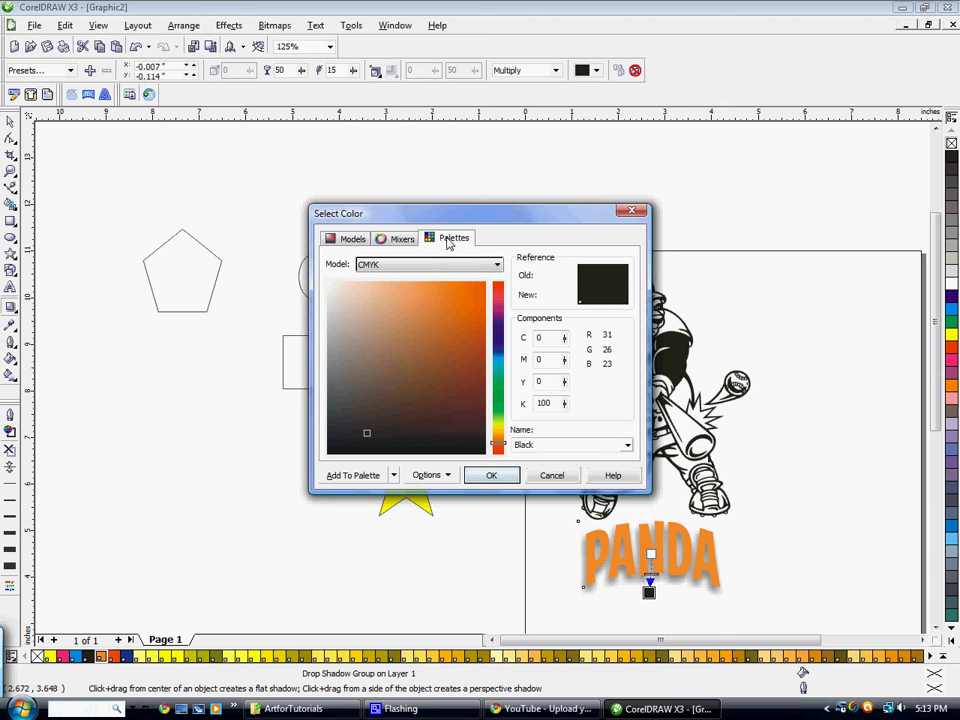
click(491, 475)
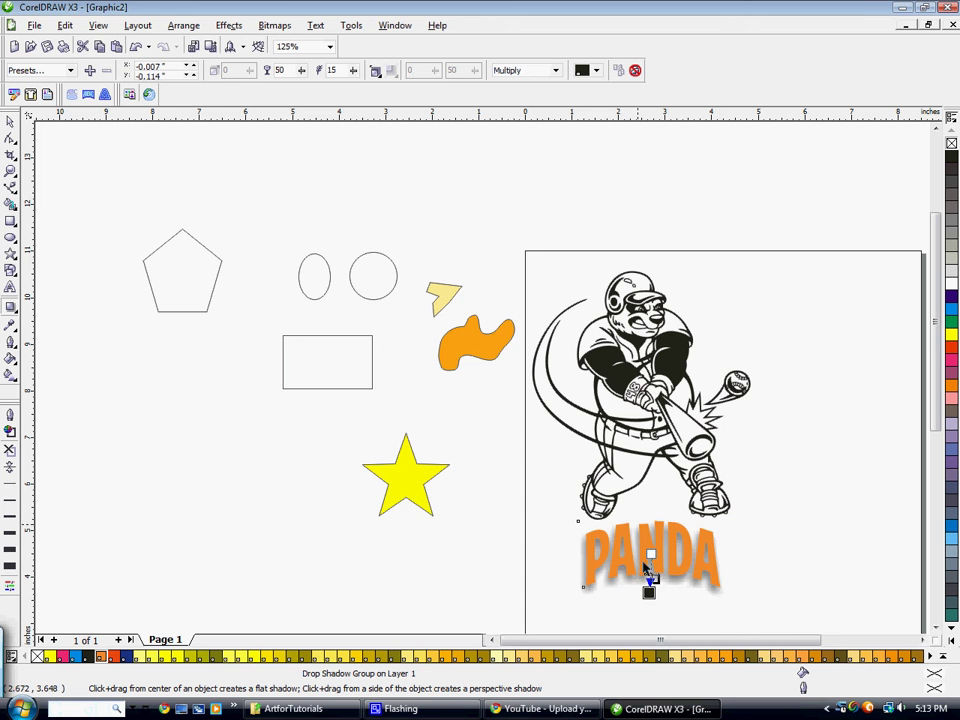
- Clear the drop shadow from the arched PANDA text and deselect the text
scroll(680, 591, up, 1)
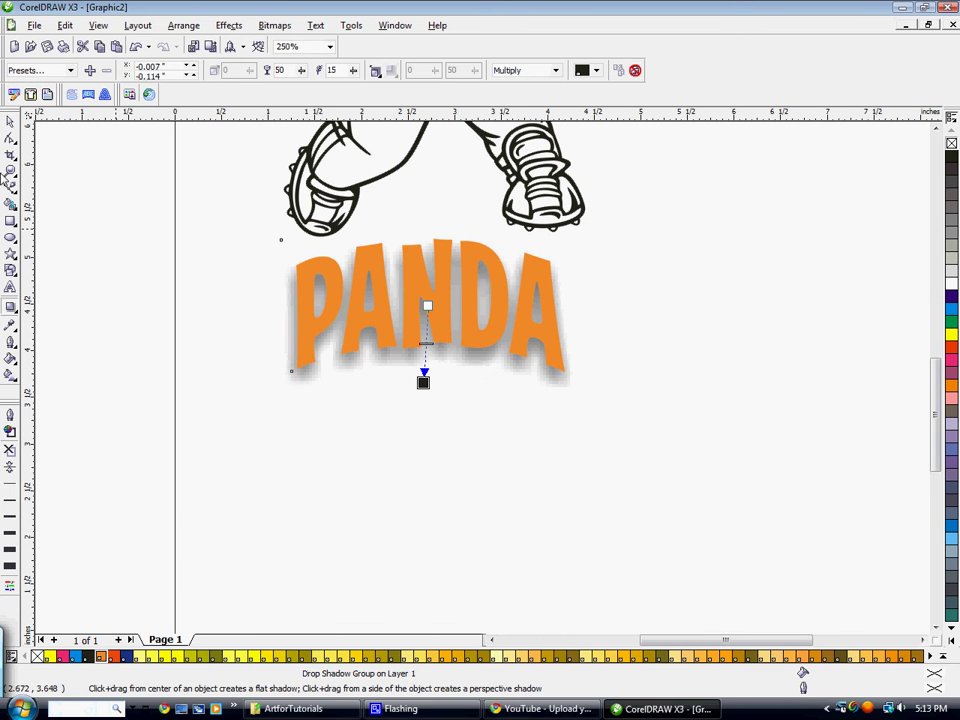
click(10, 121)
scroll(480, 377, down, 2)
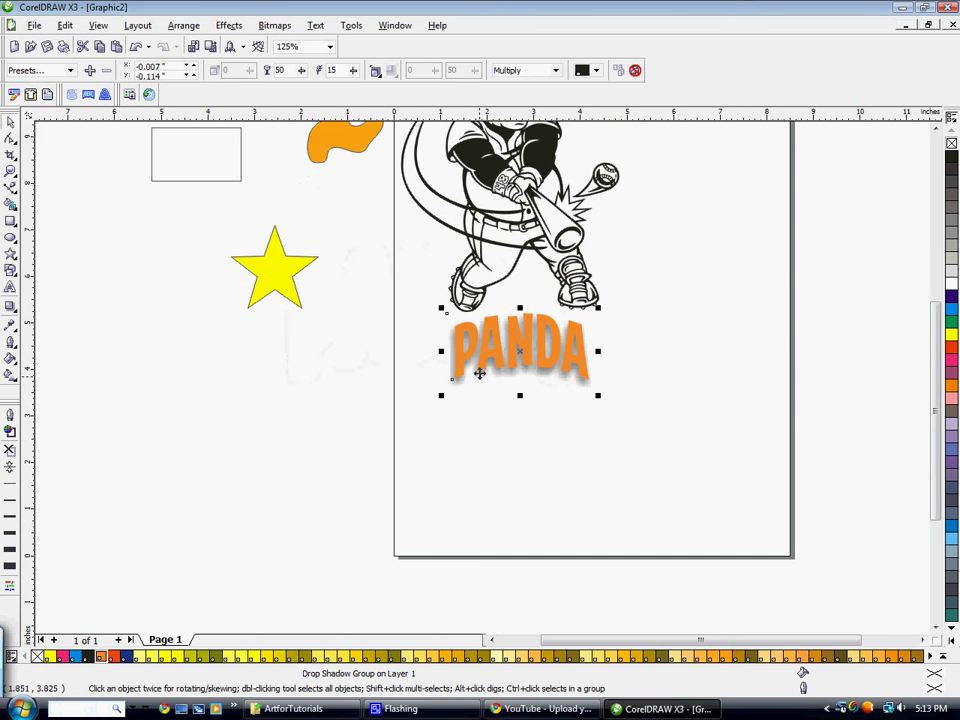
click(10, 307)
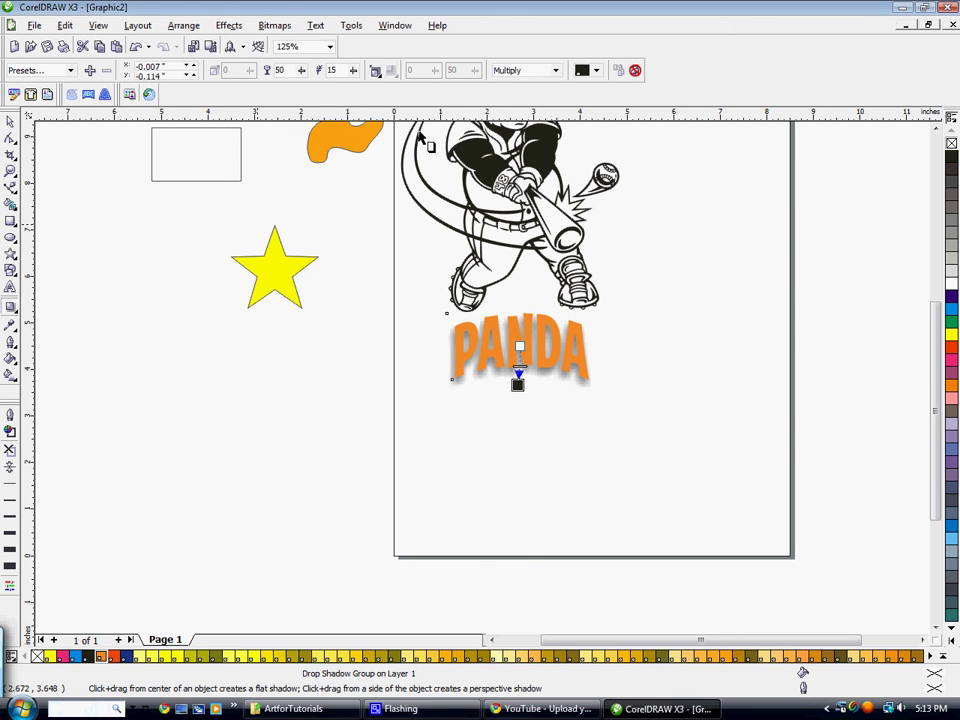
click(635, 71)
key(Escape)
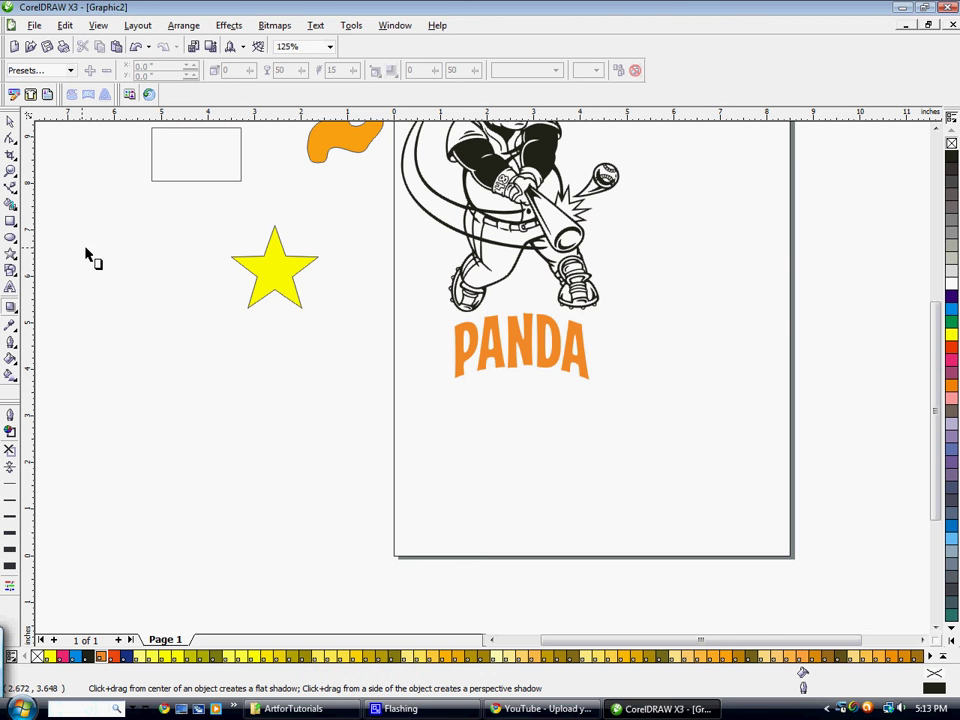
- Move the pentagon over the lower-left corner of the rectangle and fill it with PANTONE Process Cyan
click(10, 310)
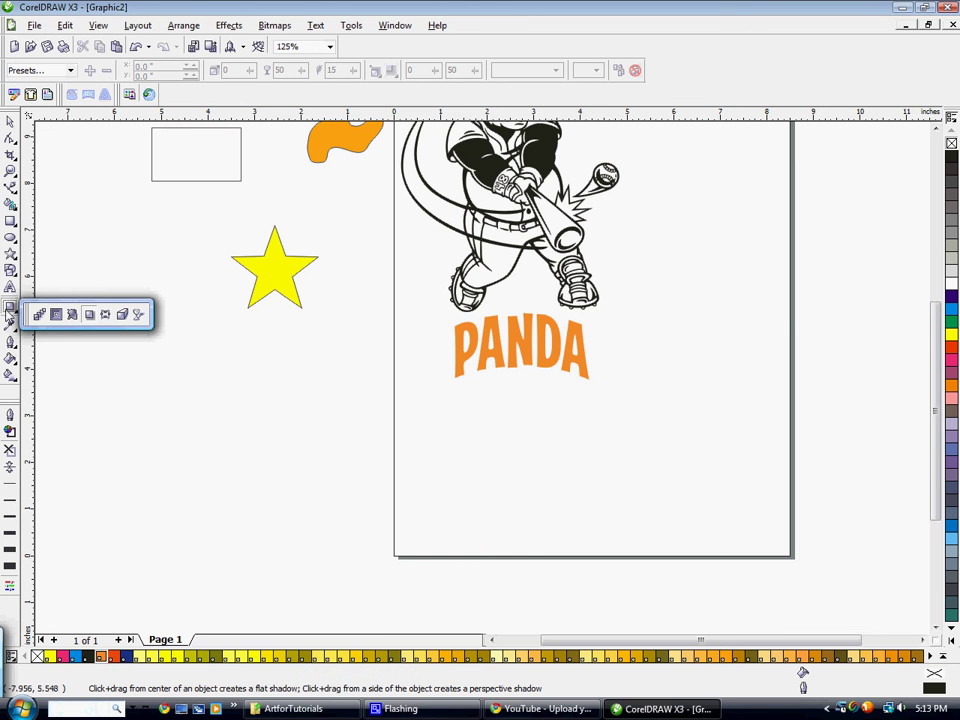
click(10, 121)
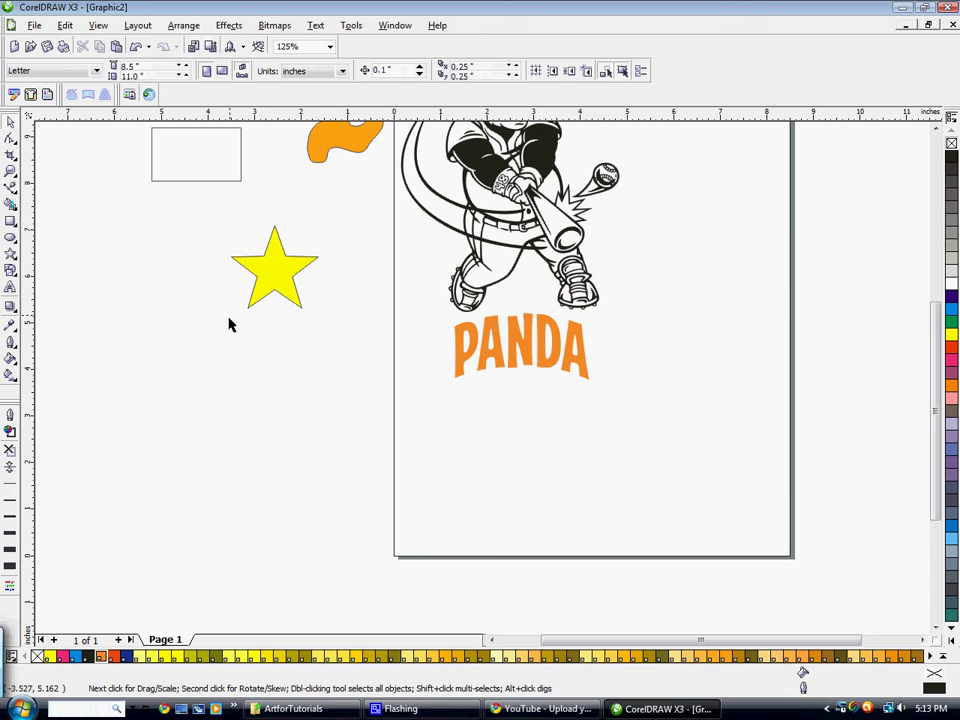
scroll(482, 384, down, 2)
scroll(394, 334, up, 2)
drag(259, 267, 378, 381)
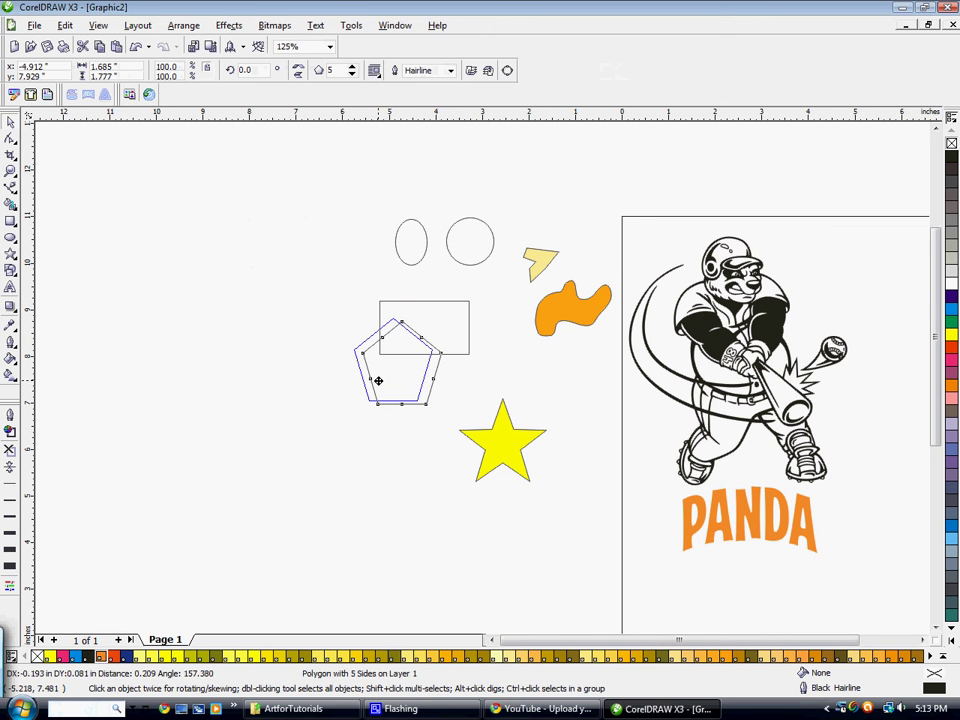
click(76, 656)
- Fill the rectangle with PANTONE Process Magenta and move it down in front of the pentagon so the two shapes overlap
click(430, 330)
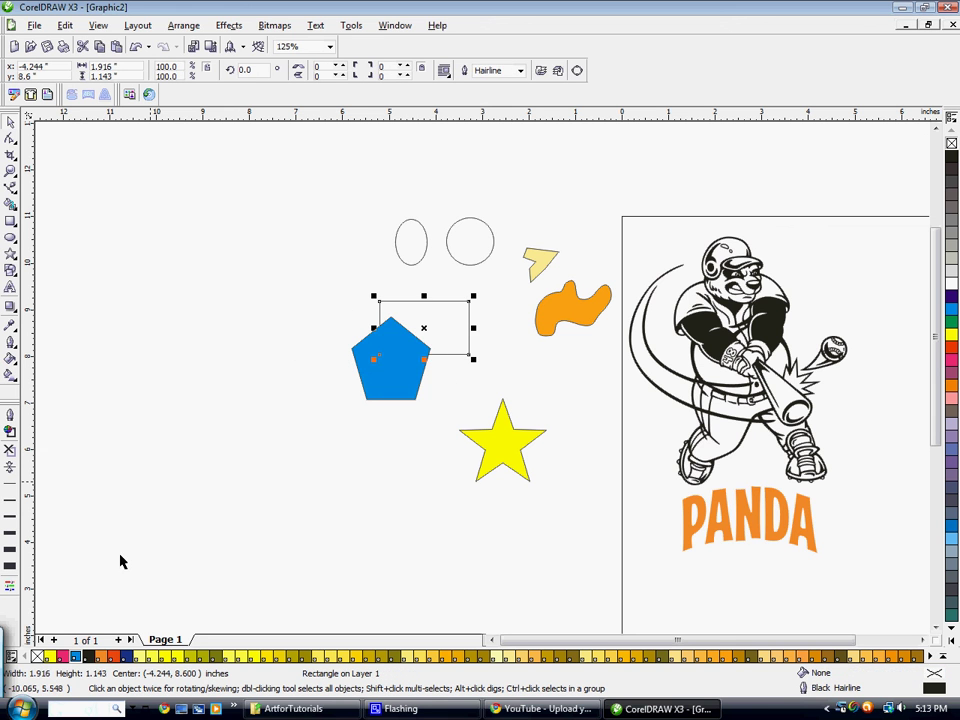
click(62, 656)
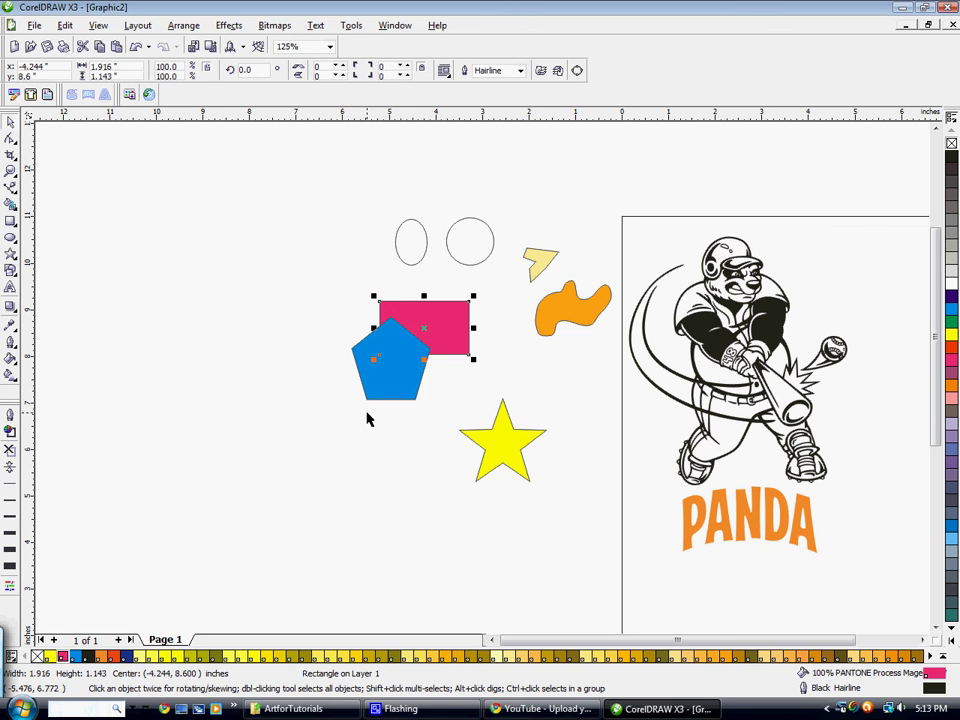
drag(409, 344, 403, 379)
- Remove the outlines from both the blue pentagon and the magenta rectangle, and deselect them
scroll(387, 365, up, 1)
click(424, 362)
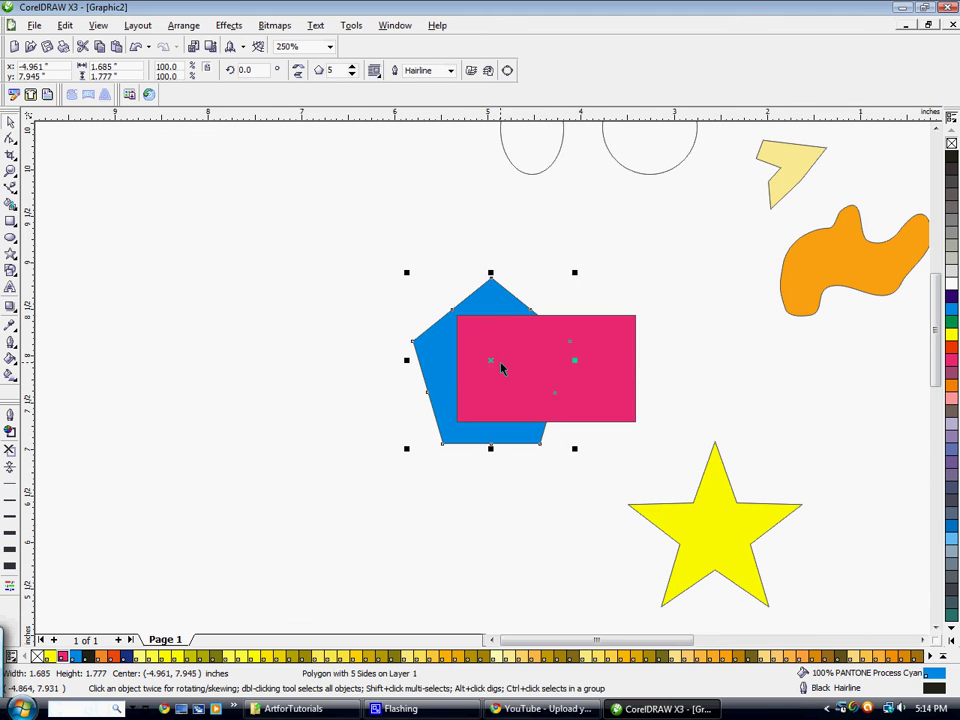
shift+click(501, 365)
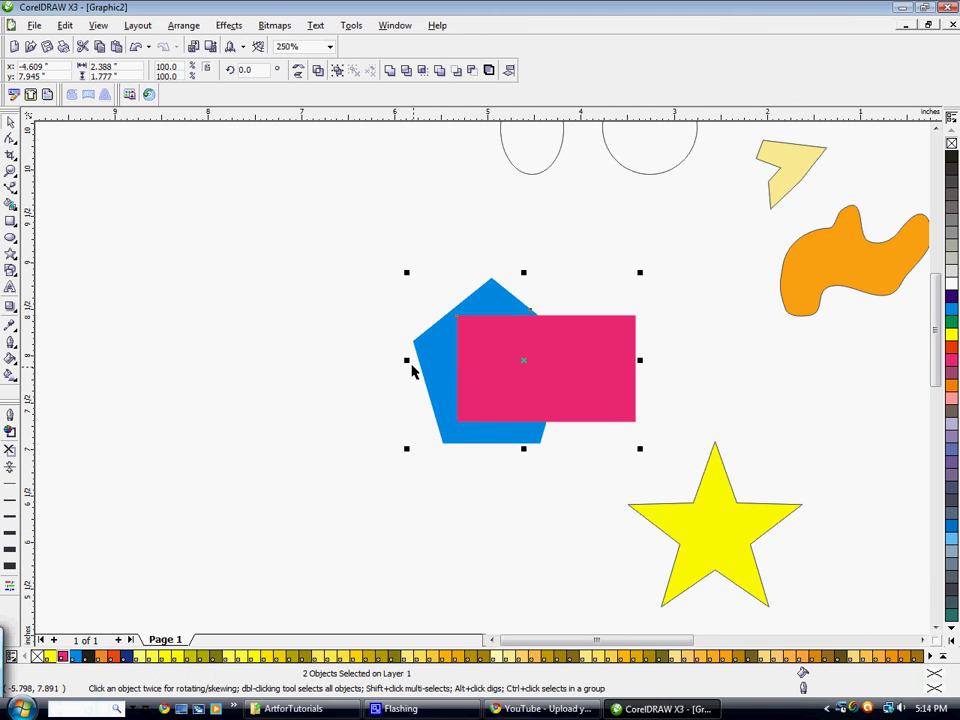
click(289, 347)
- Apply a linear transparency to the magenta rectangle, fading straight downward at -90 degrees with a 17% edge pad
click(570, 354)
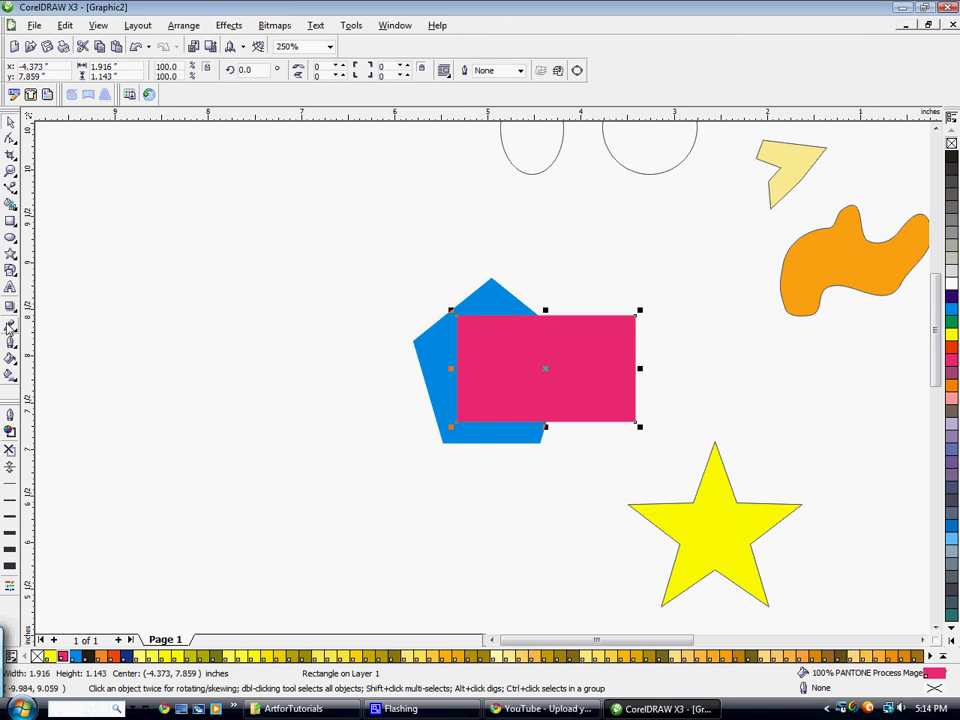
click(10, 312)
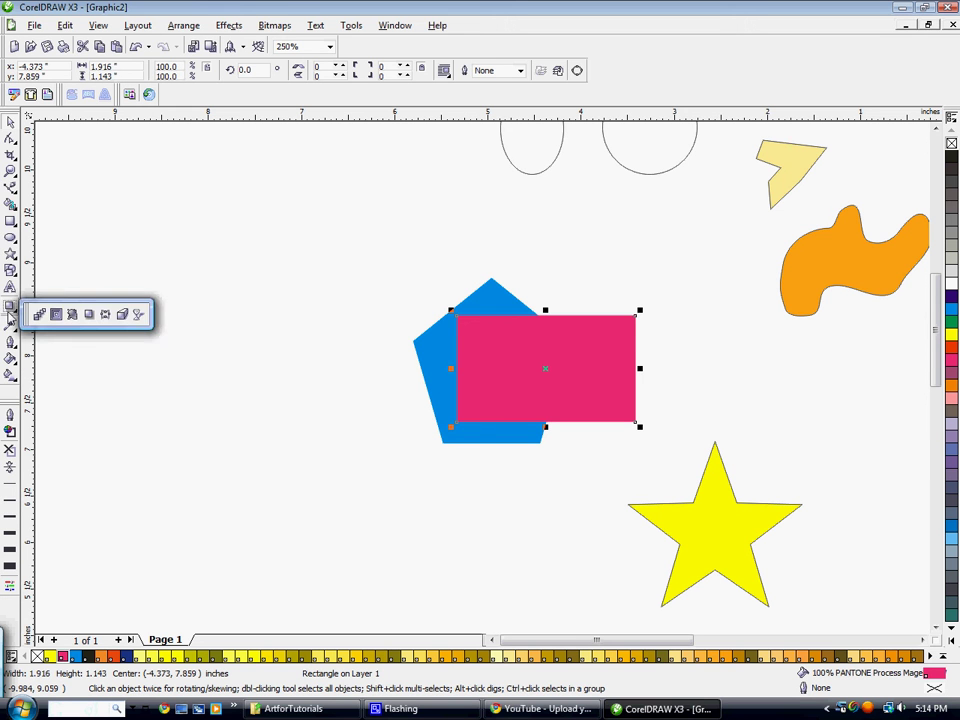
click(139, 318)
drag(499, 335, 499, 408)
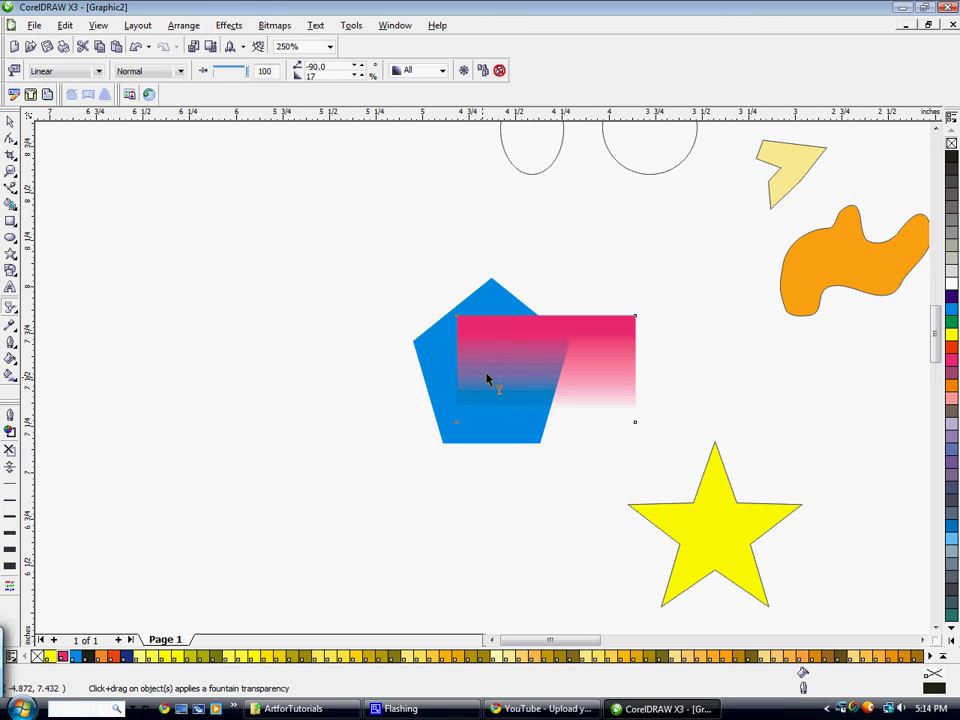
- Adjust the start, midpoint and end of the rectangle's transparency to an angle of about -88 degrees and a 32% edge pad
scroll(489, 381, up, 1)
drag(448, 251, 463, 242)
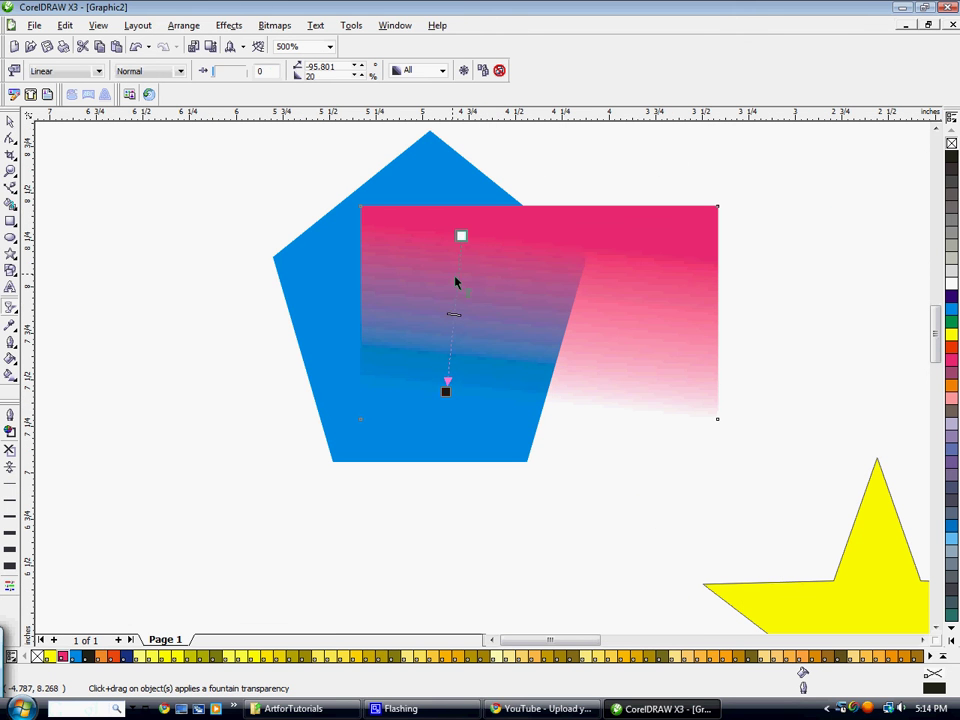
drag(453, 320, 451, 338)
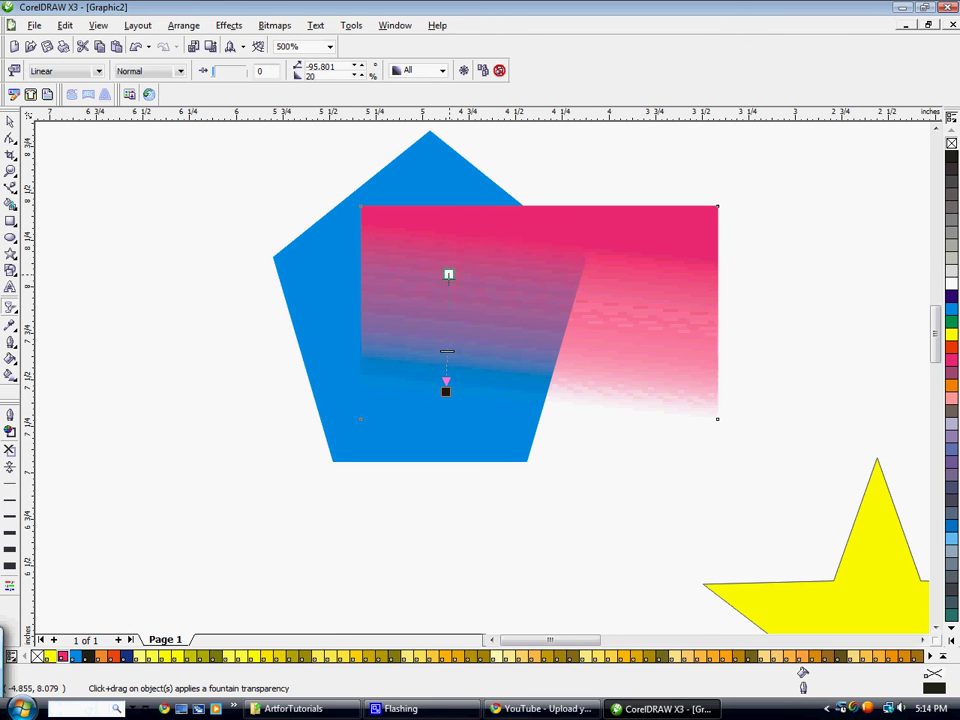
drag(457, 249, 448, 309)
drag(446, 391, 455, 376)
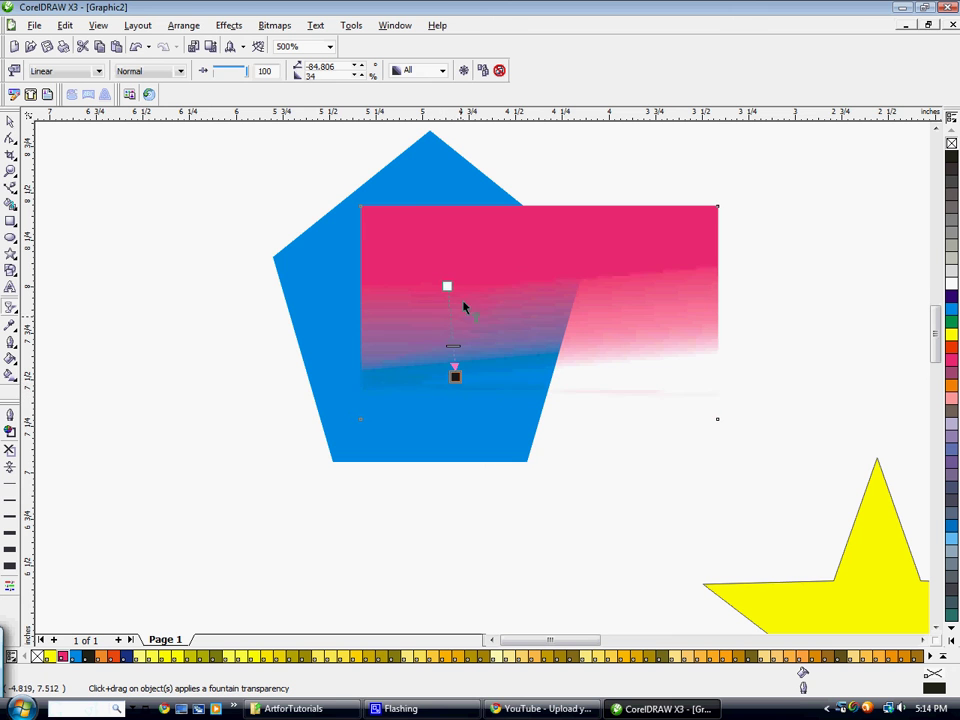
drag(452, 285, 453, 285)
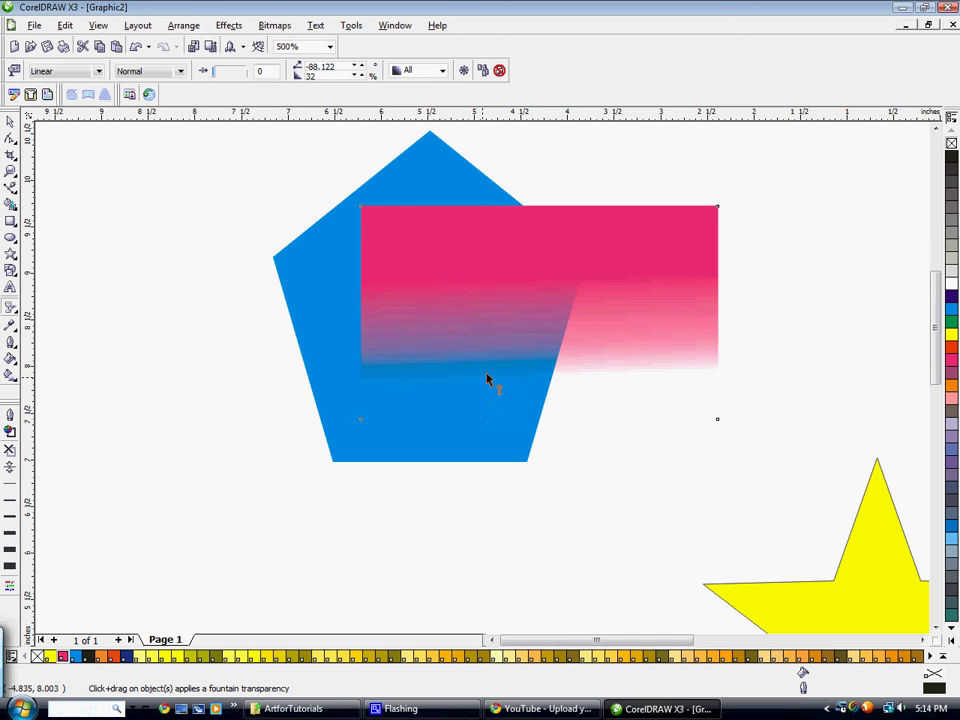
scroll(440, 308, down, 1)
- Set the transparency to apply to the rectangle's fill, and deselect the rectangle
click(441, 70)
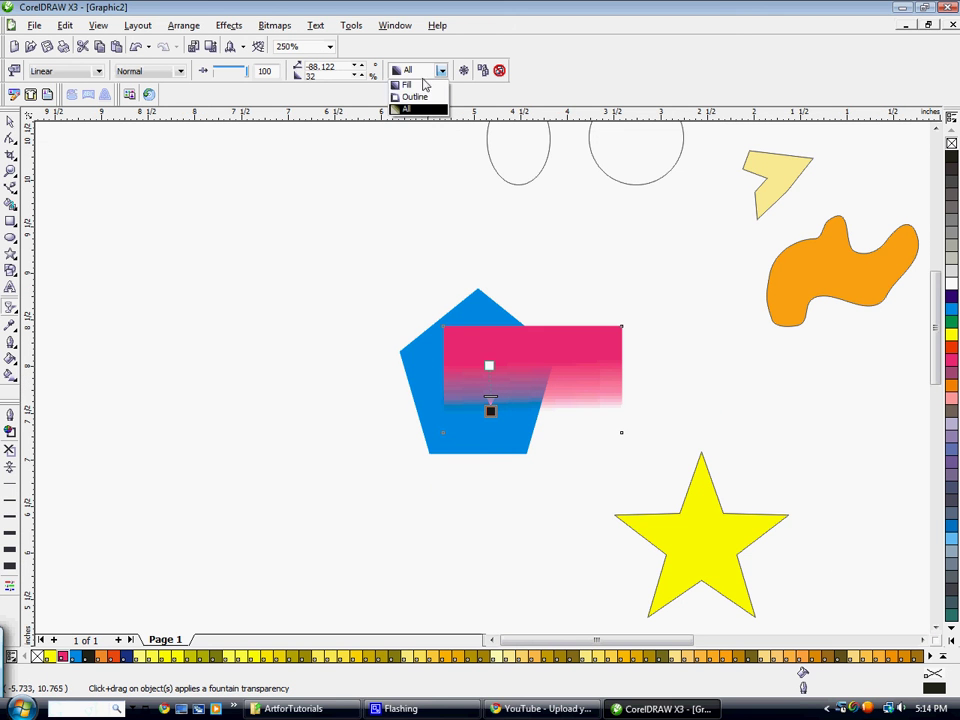
click(405, 108)
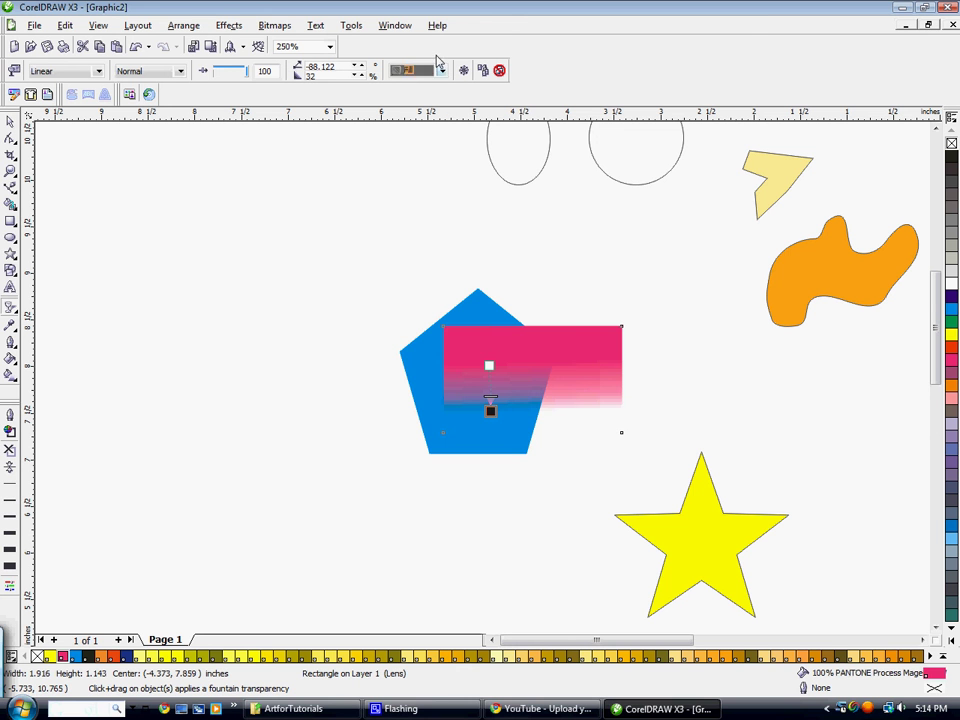
click(10, 121)
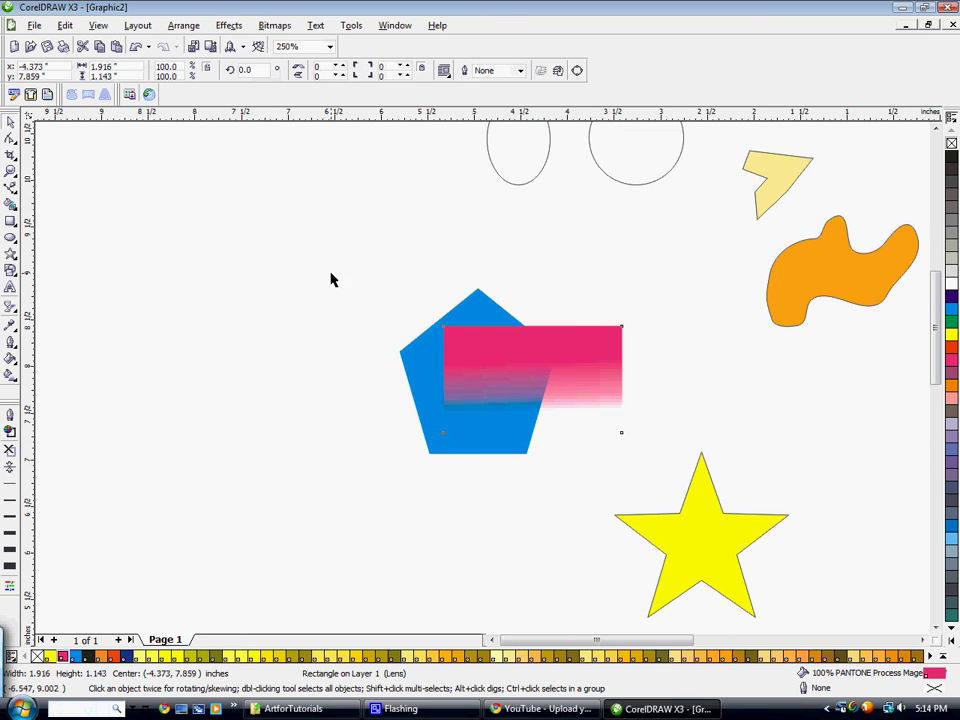
click(326, 315)
- Delete the semi-transparent magenta rectangle overlapping the blue pentagon
scroll(201, 368, down, 1)
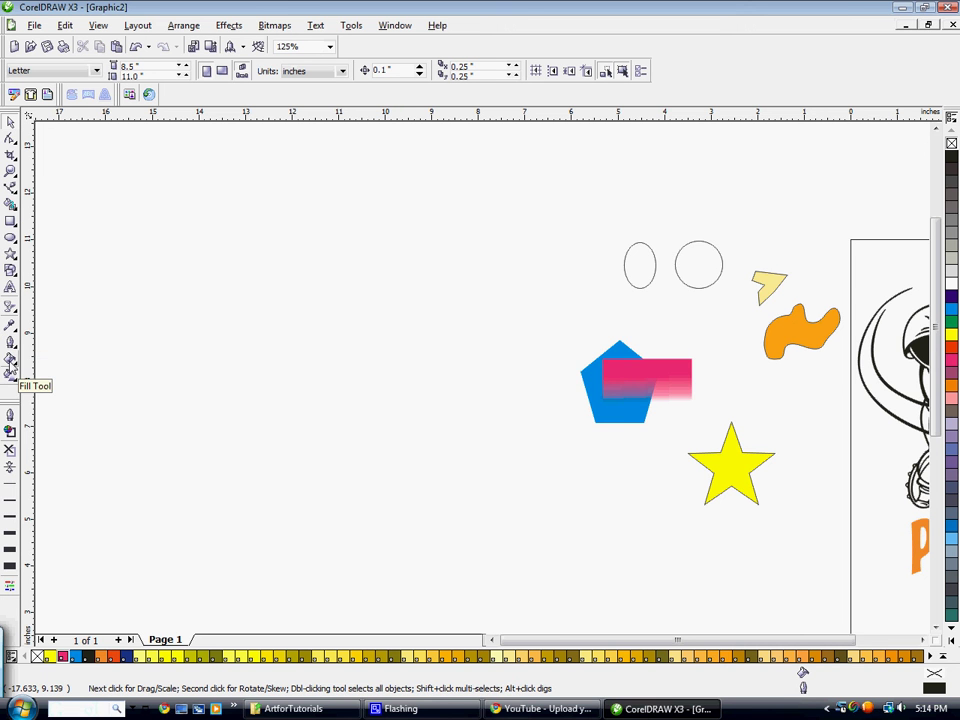
scroll(8, 361, down, 1)
scroll(543, 440, up, 1)
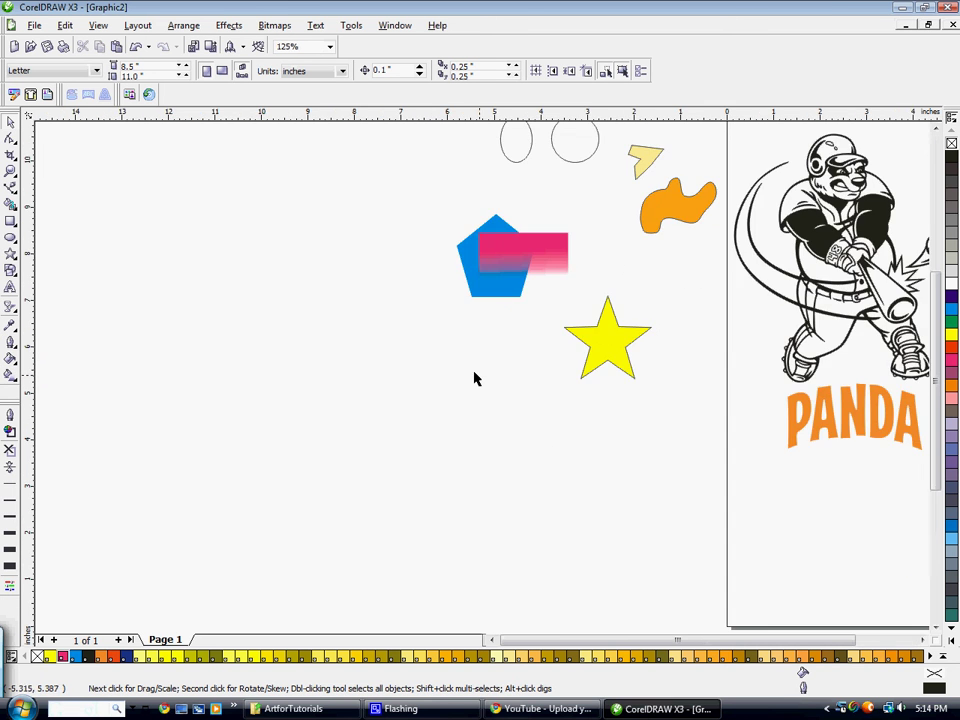
click(563, 270)
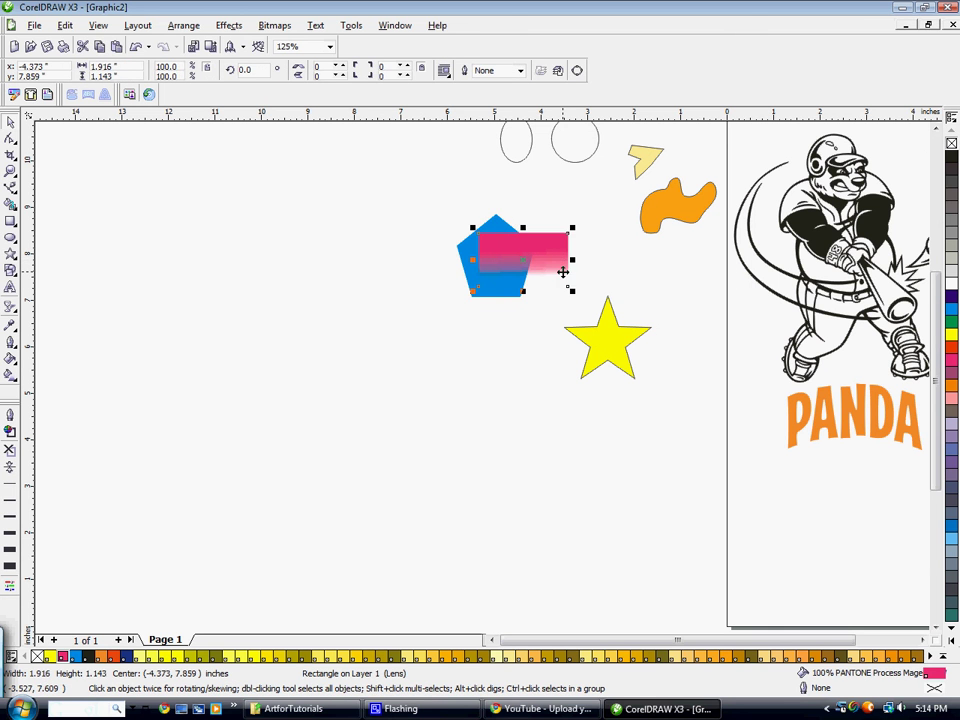
key(Delete)
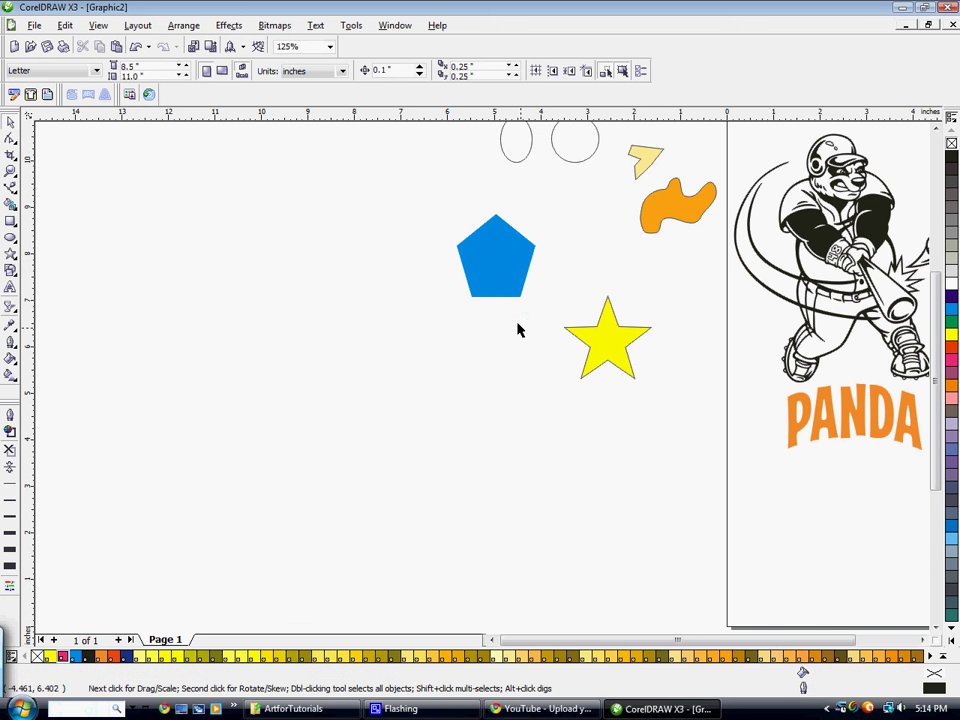
- Try PANTONE 108 CV on the circle, fill it with PANTONE 125 CV, and place it just right of the blue pentagon
drag(581, 143, 573, 188)
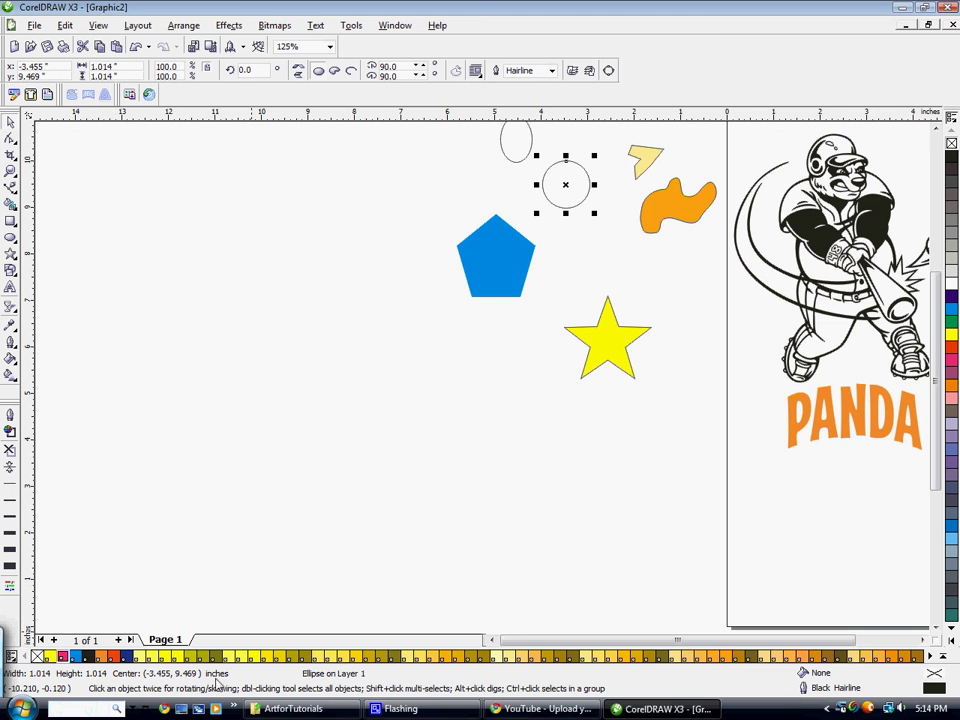
click(254, 656)
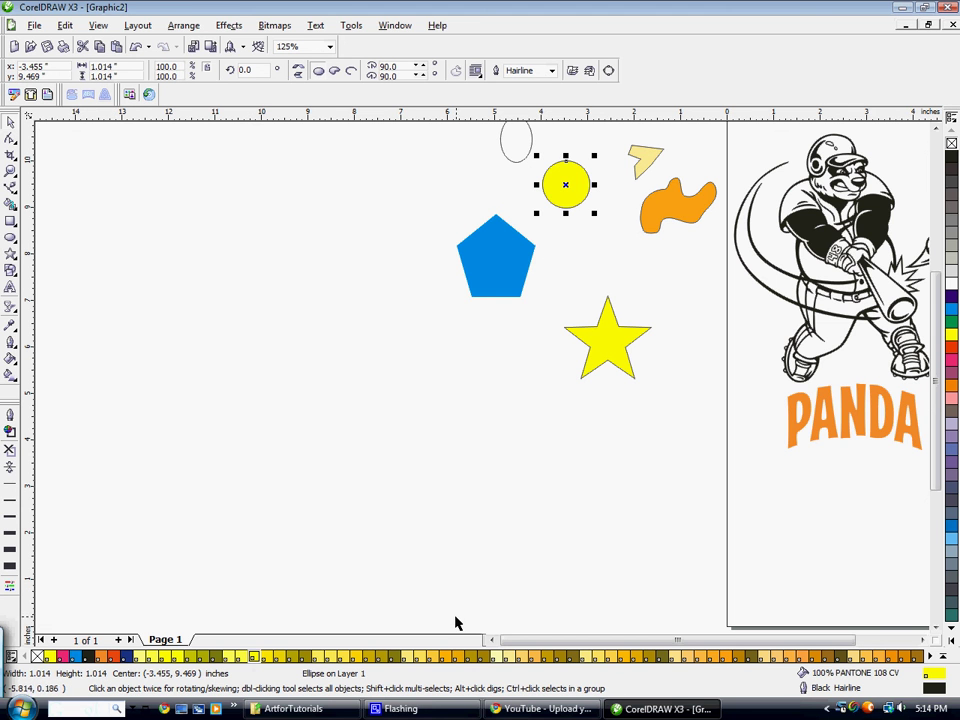
click(470, 656)
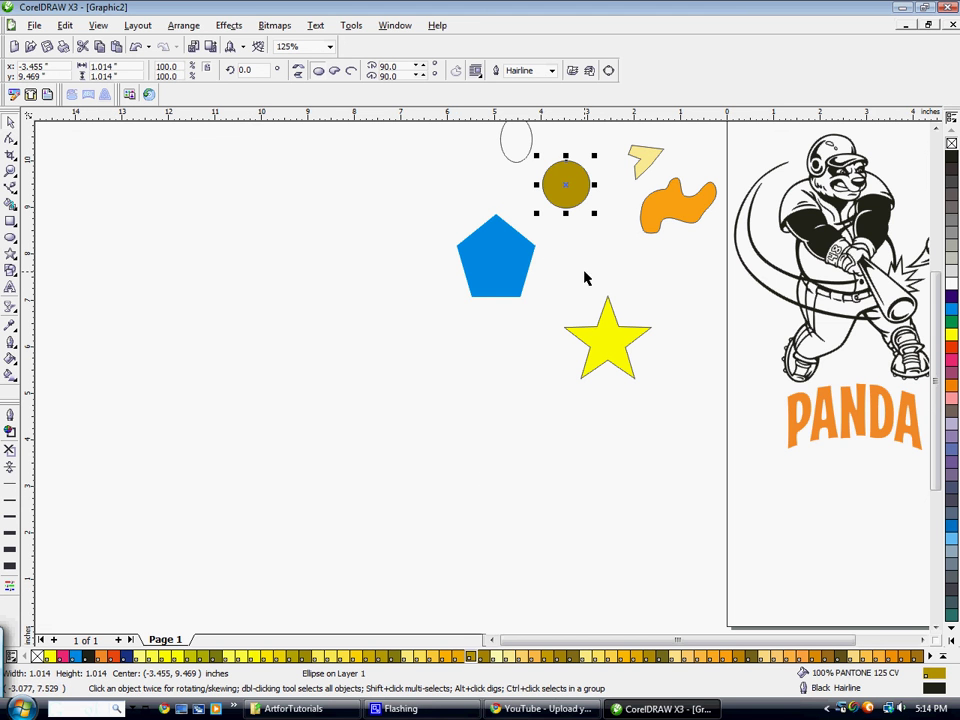
drag(568, 170, 566, 225)
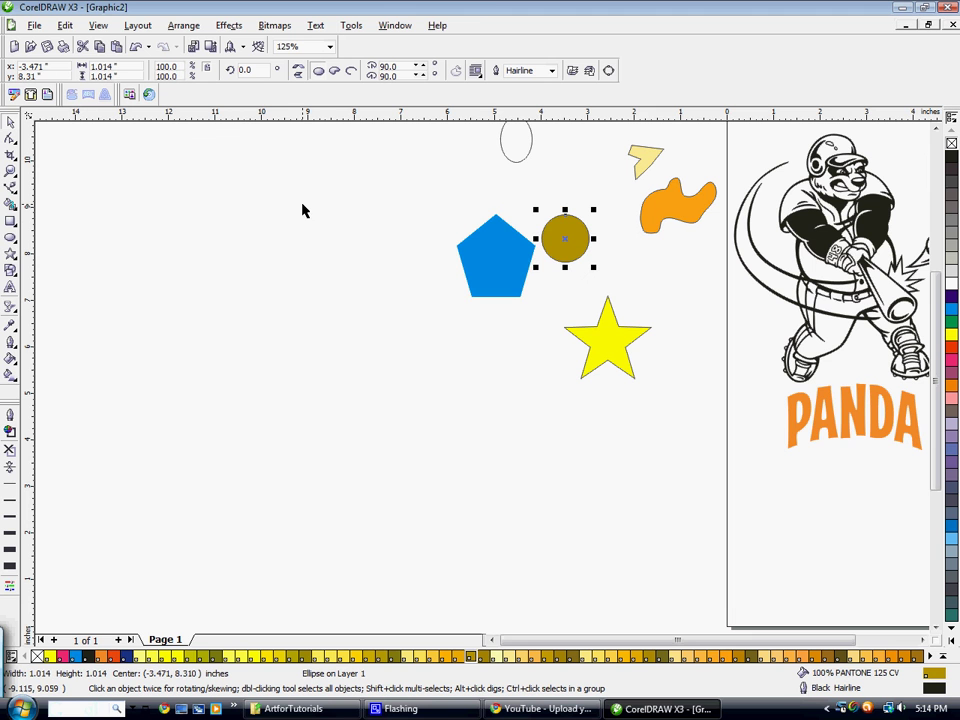
- Fill the circle with the uniform colour PANTONE 285 CV and move it just below the blue pentagon
click(10, 362)
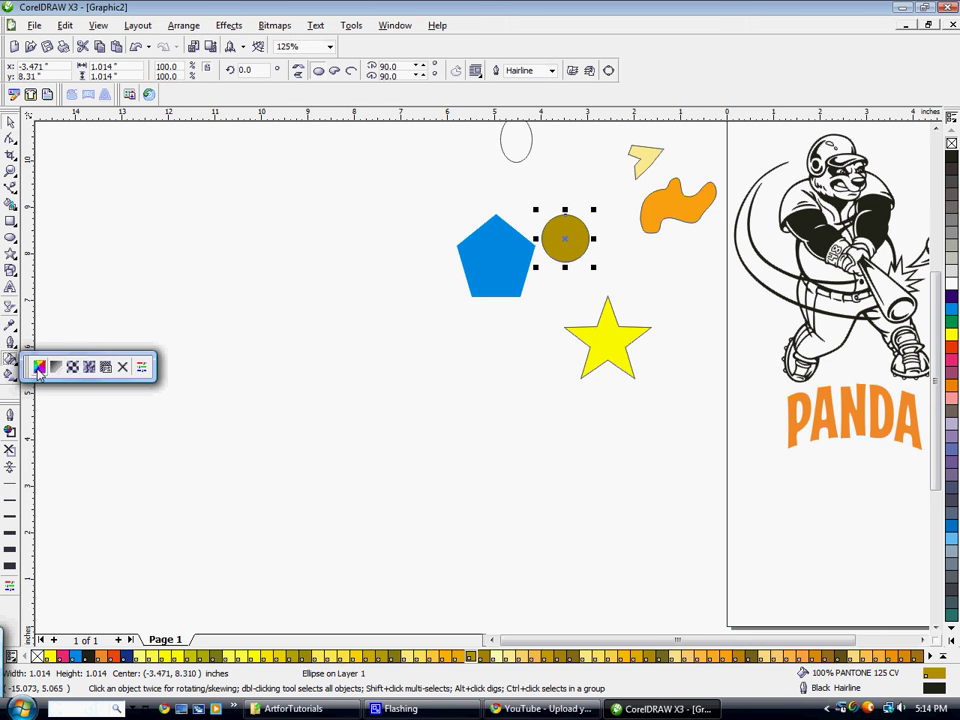
click(38, 368)
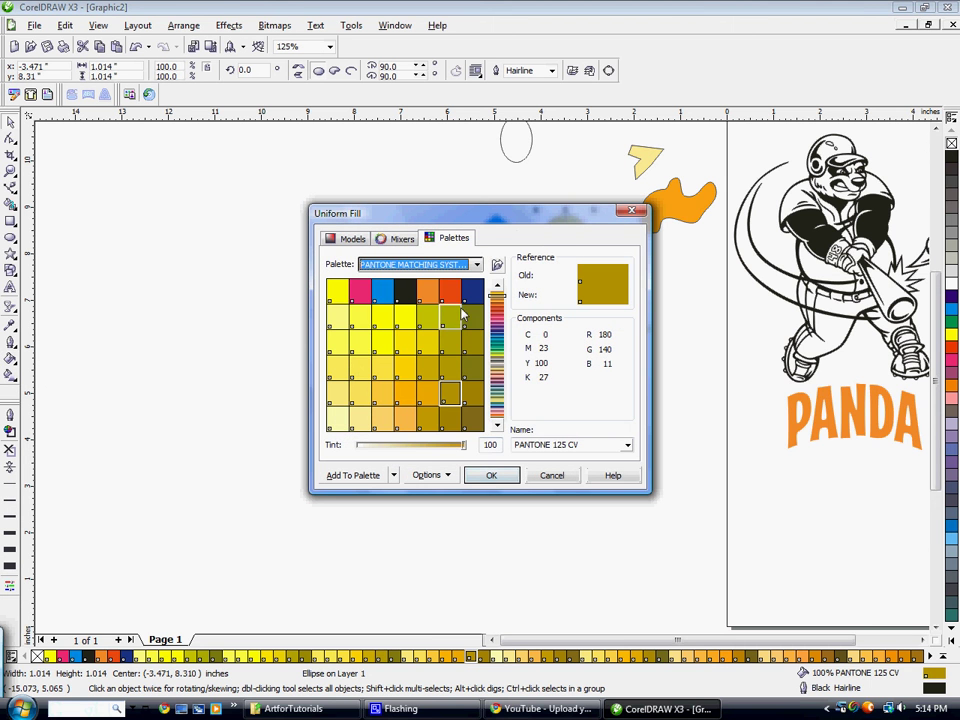
drag(497, 348, 501, 340)
click(382, 367)
click(494, 478)
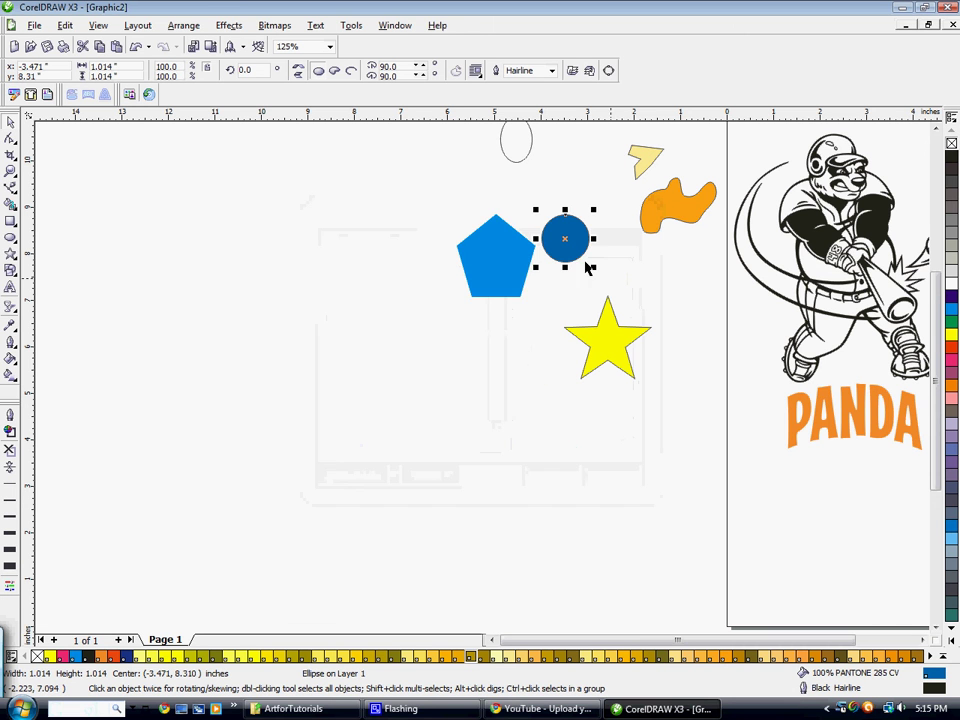
drag(564, 236, 478, 347)
- Apply a two-color linear fountain fill from blue to white to the circle, and deselect it
click(10, 372)
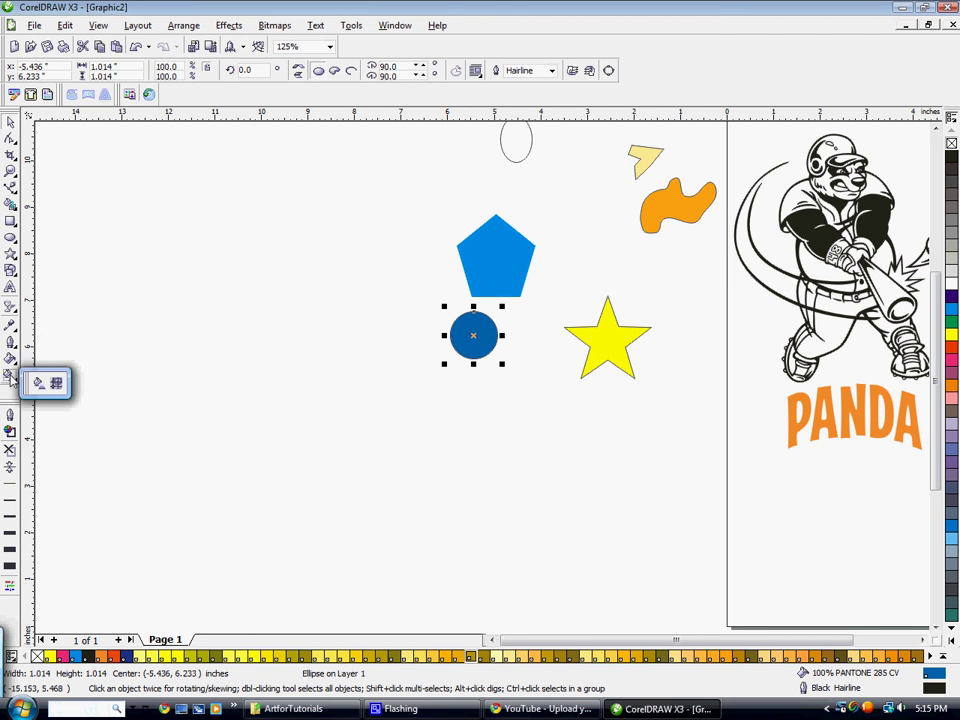
click(8, 359)
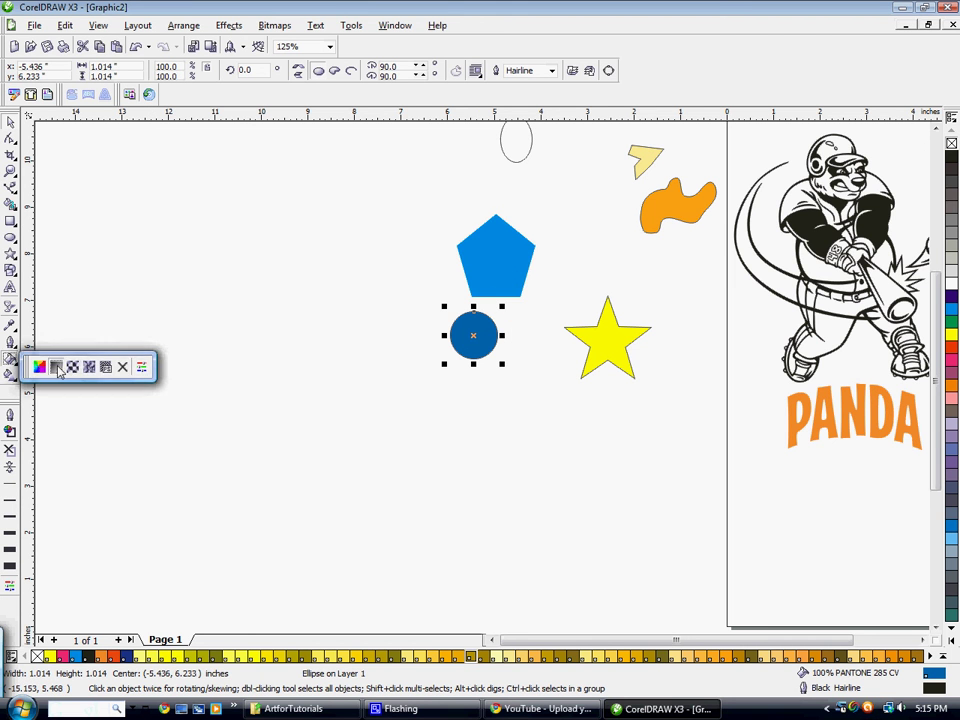
click(56, 368)
key(F11)
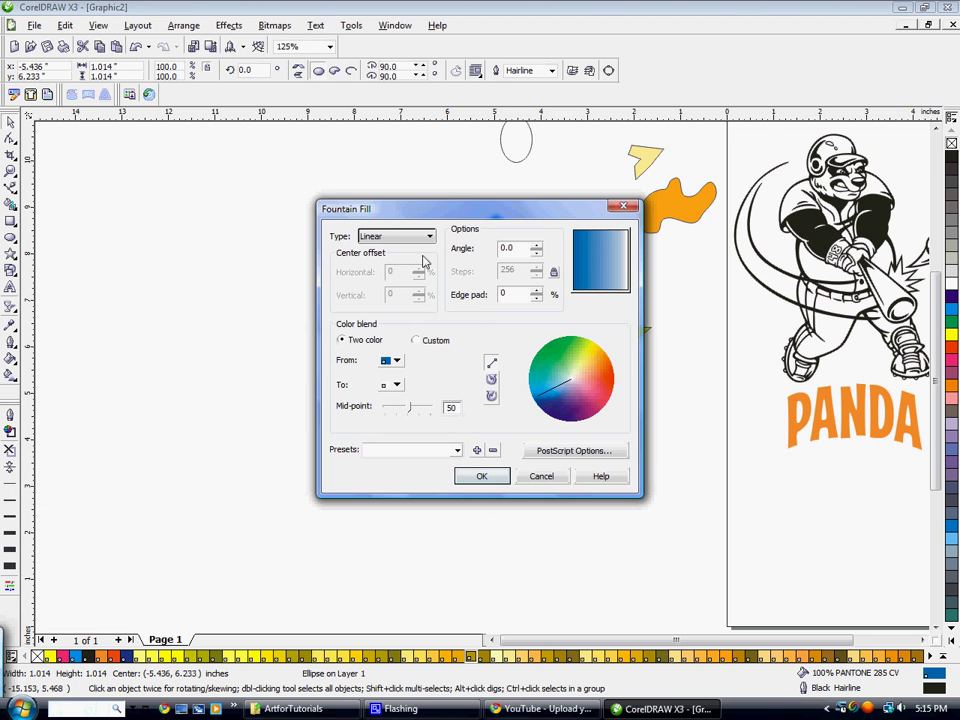
click(484, 477)
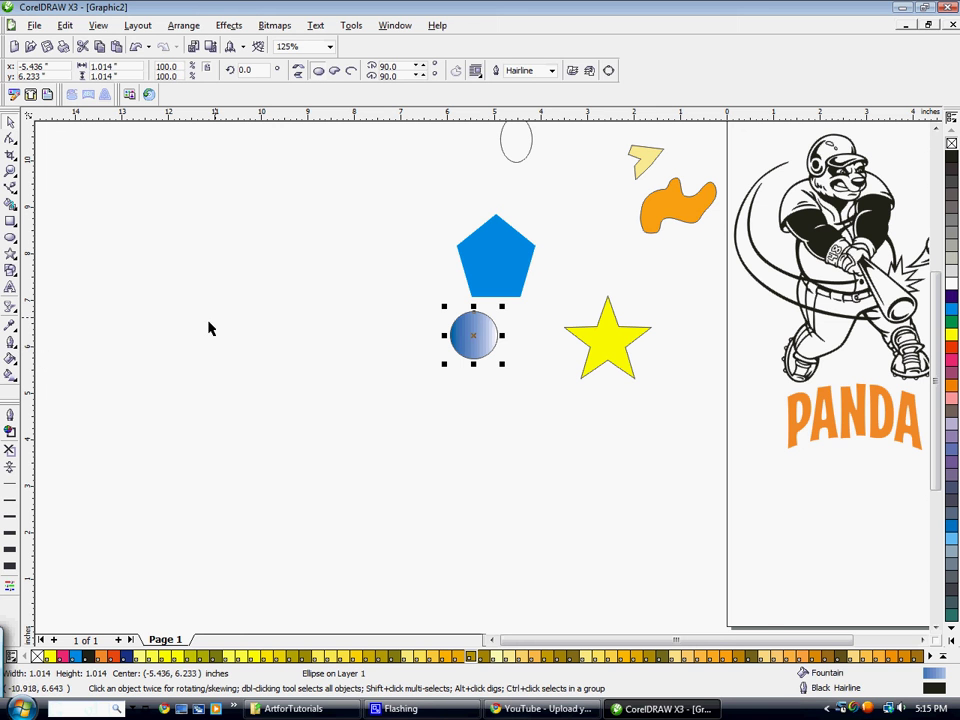
click(253, 321)
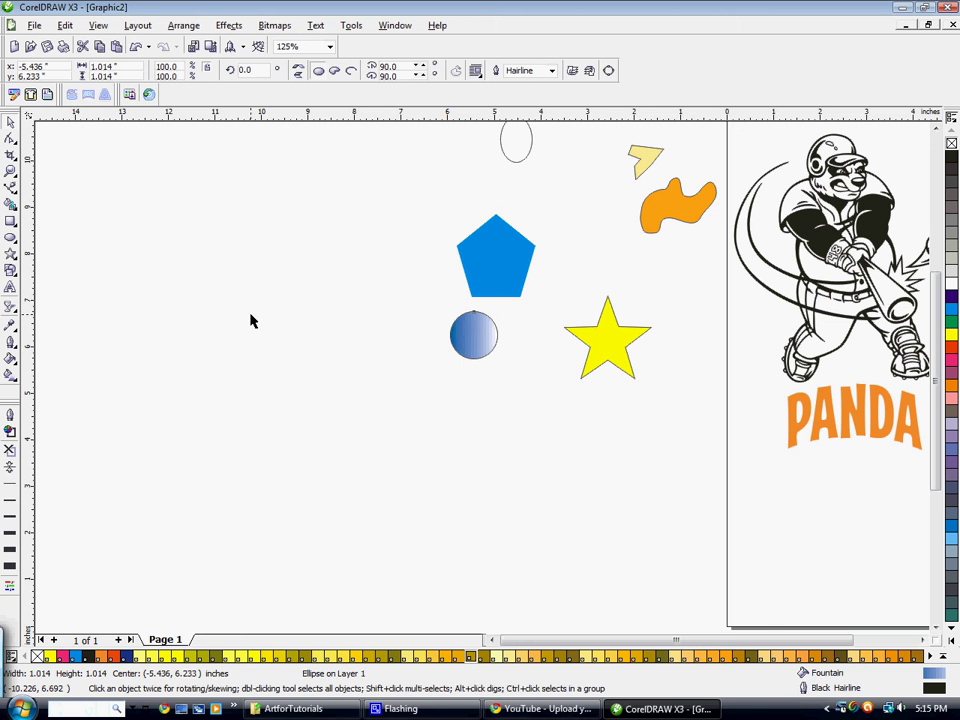
- Set the blue pentagon's outline pen to a width of 8.0 pt in black
click(10, 346)
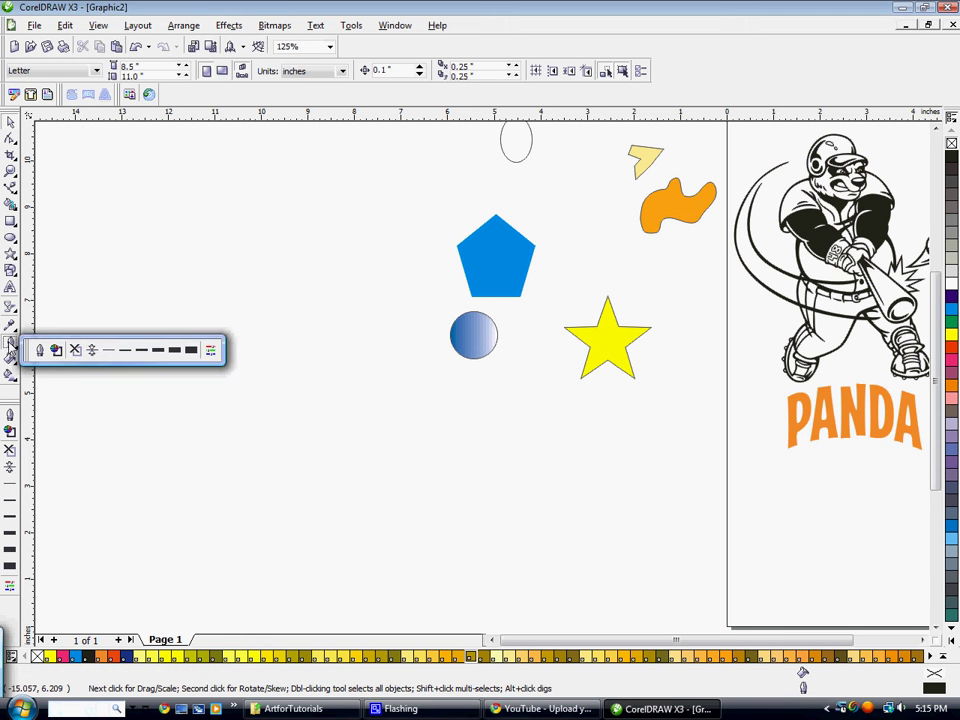
click(484, 266)
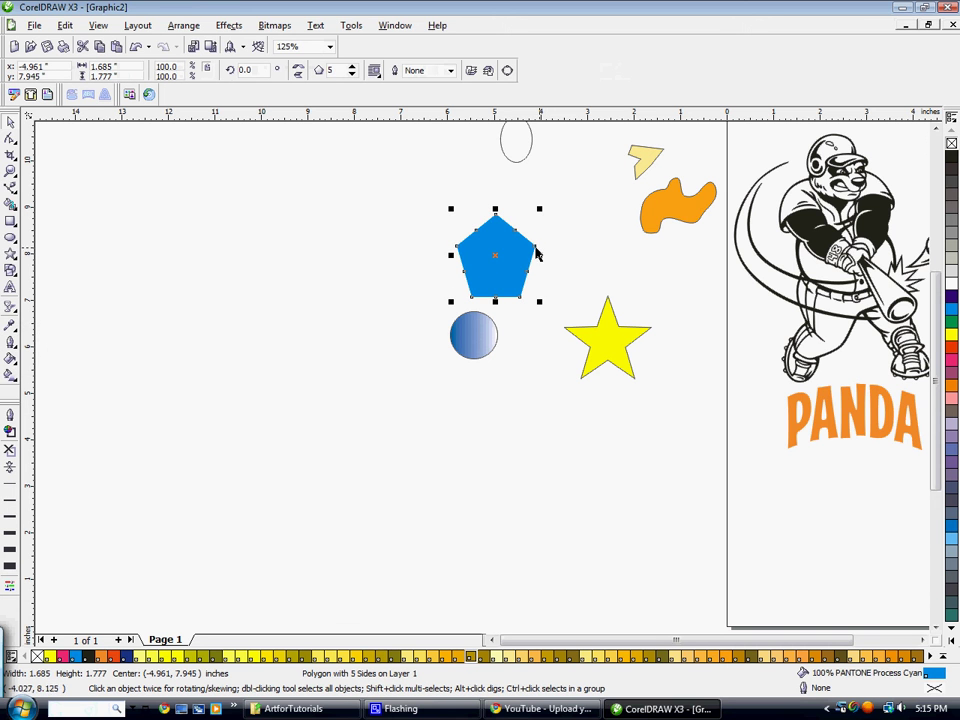
click(10, 344)
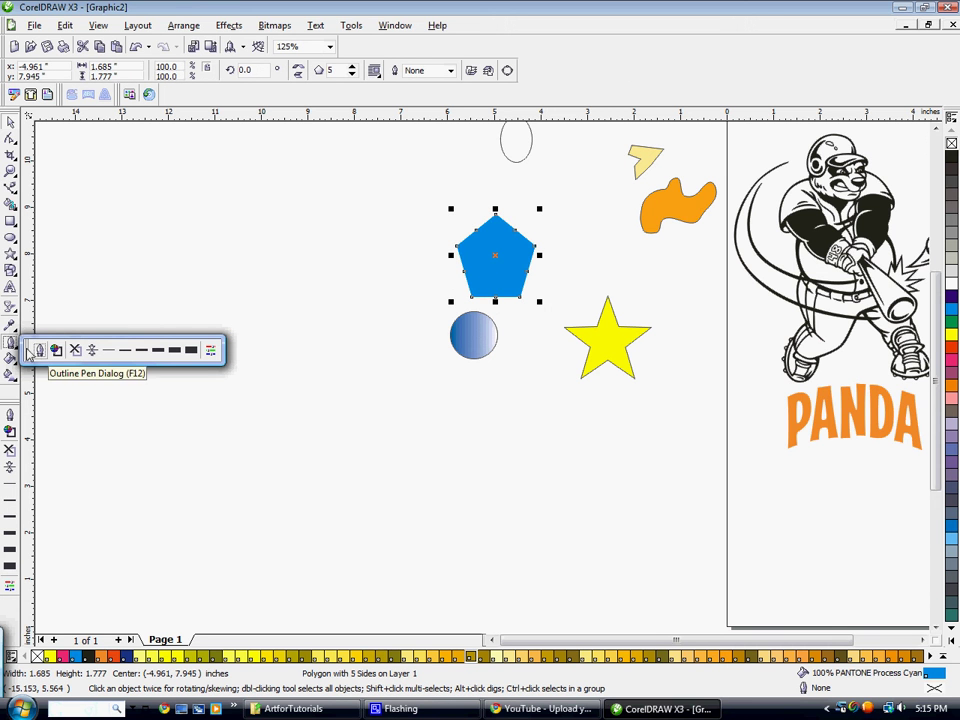
click(519, 251)
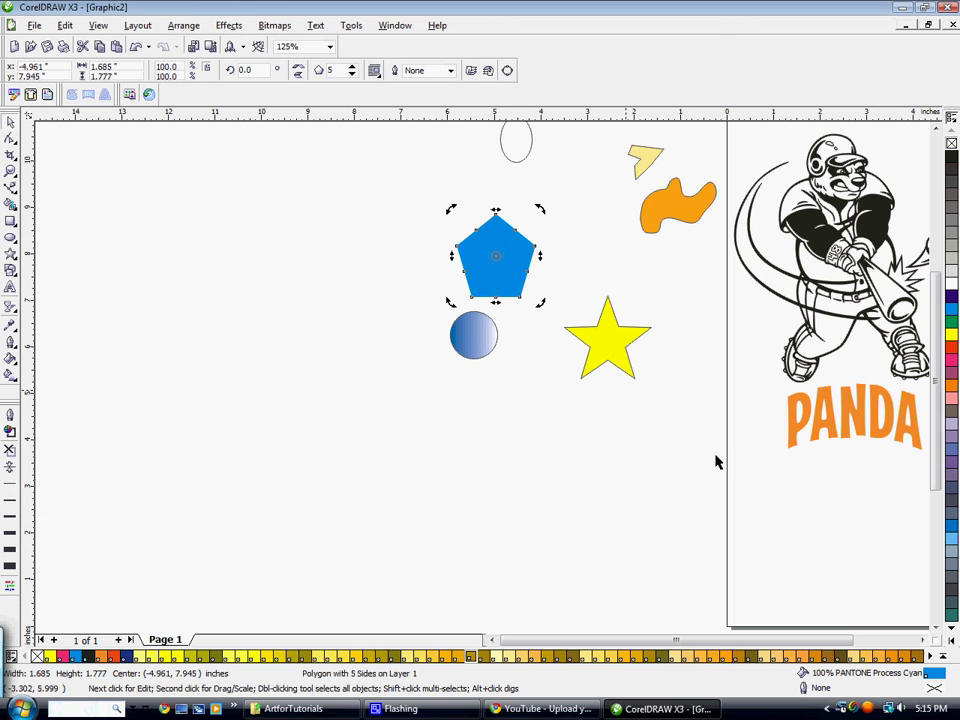
double_click(934, 688)
click(396, 275)
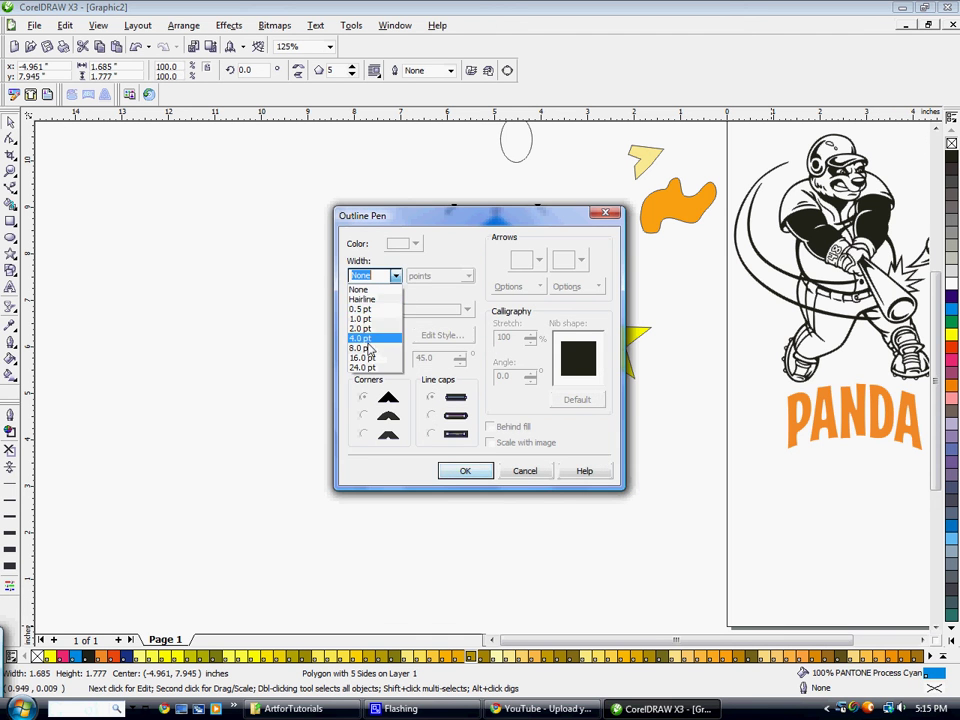
click(365, 335)
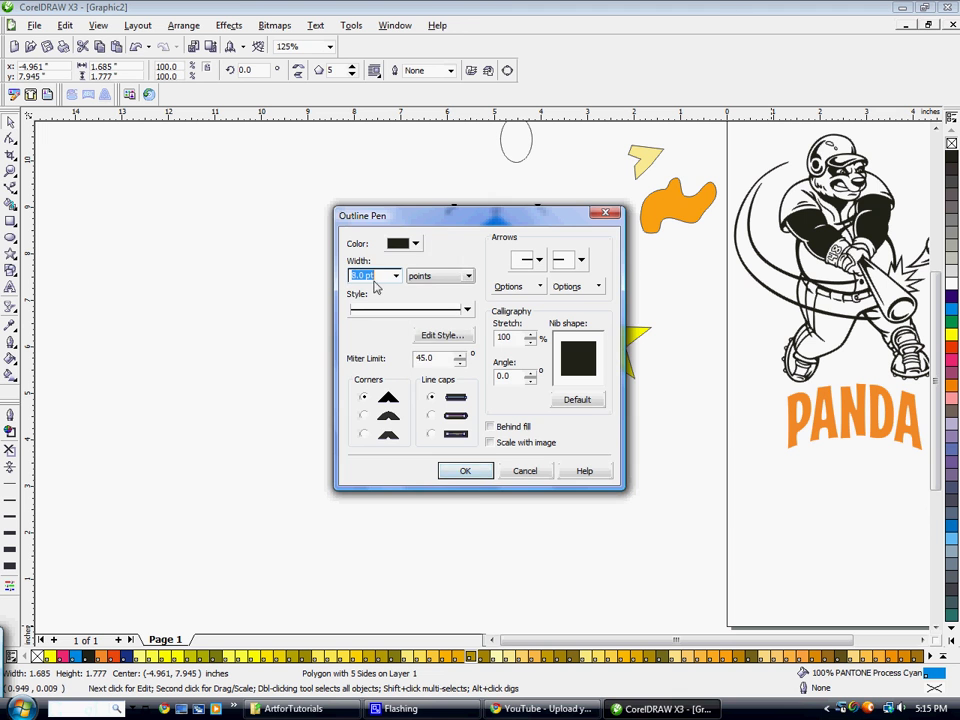
click(411, 245)
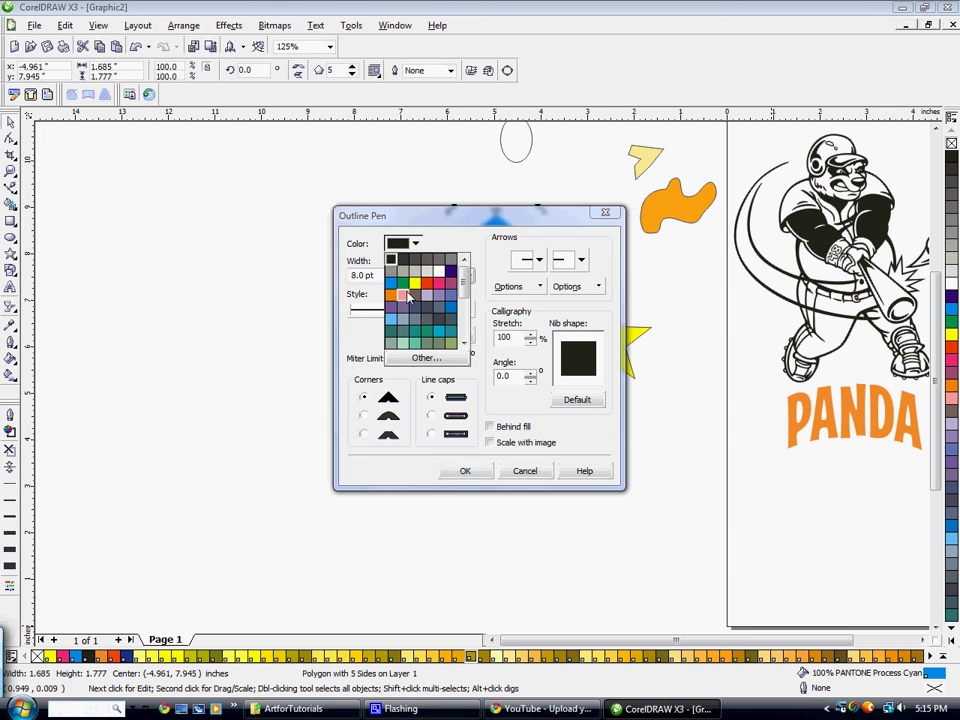
click(410, 258)
- Give the pentagon's outline round corners and line caps, set it behind the fill and scaling with the image, and apply the outline
click(431, 415)
click(363, 417)
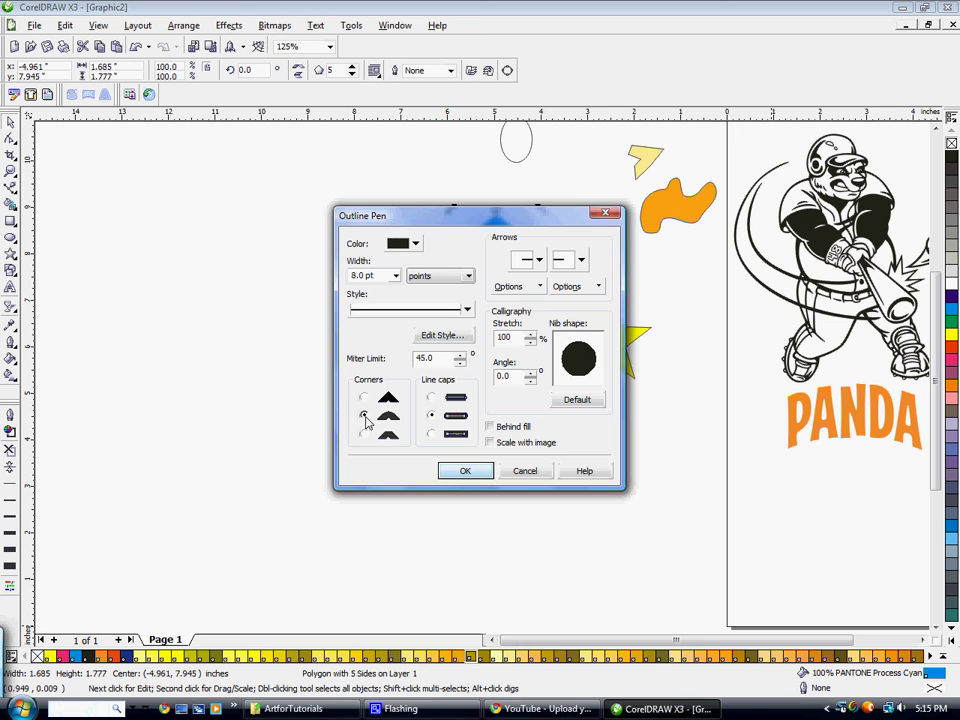
click(489, 426)
click(489, 442)
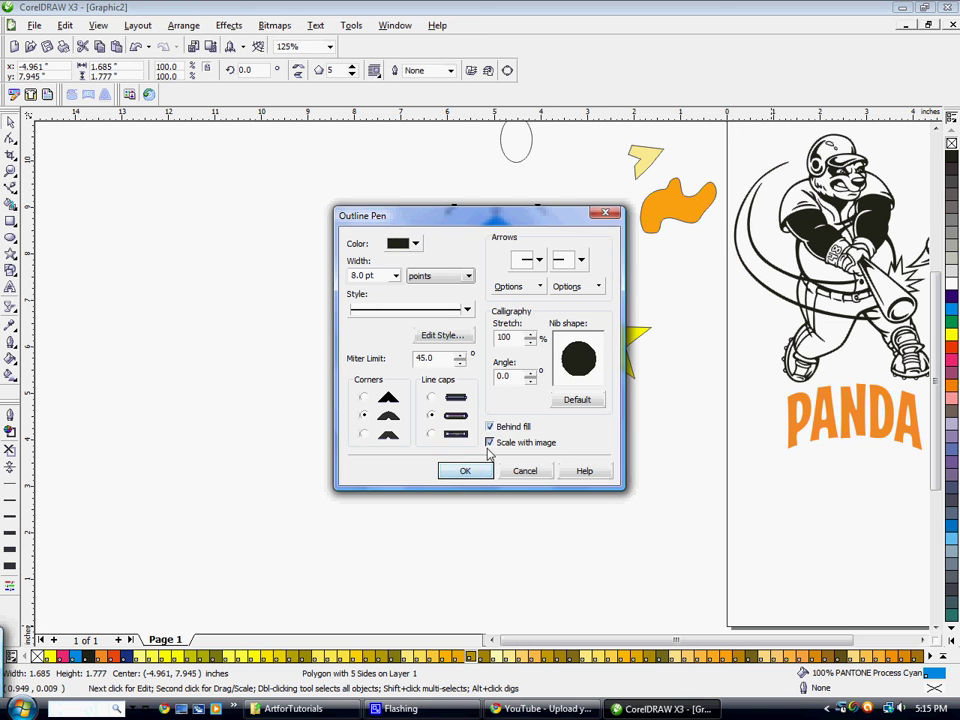
click(467, 471)
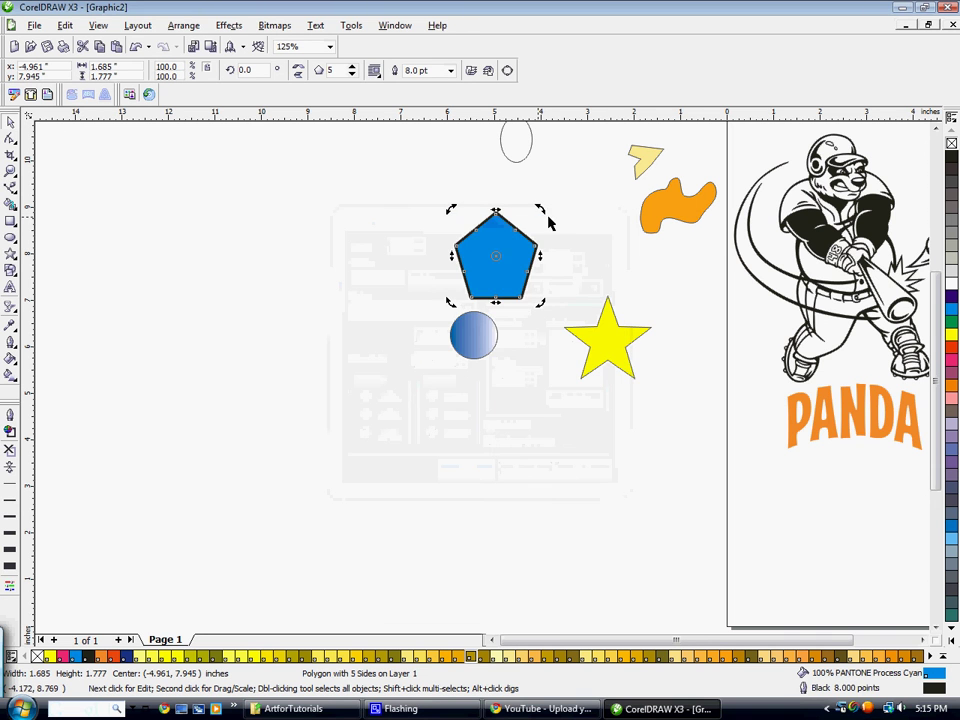
click(560, 247)
scroll(482, 388, up, 2)
click(521, 380)
click(144, 437)
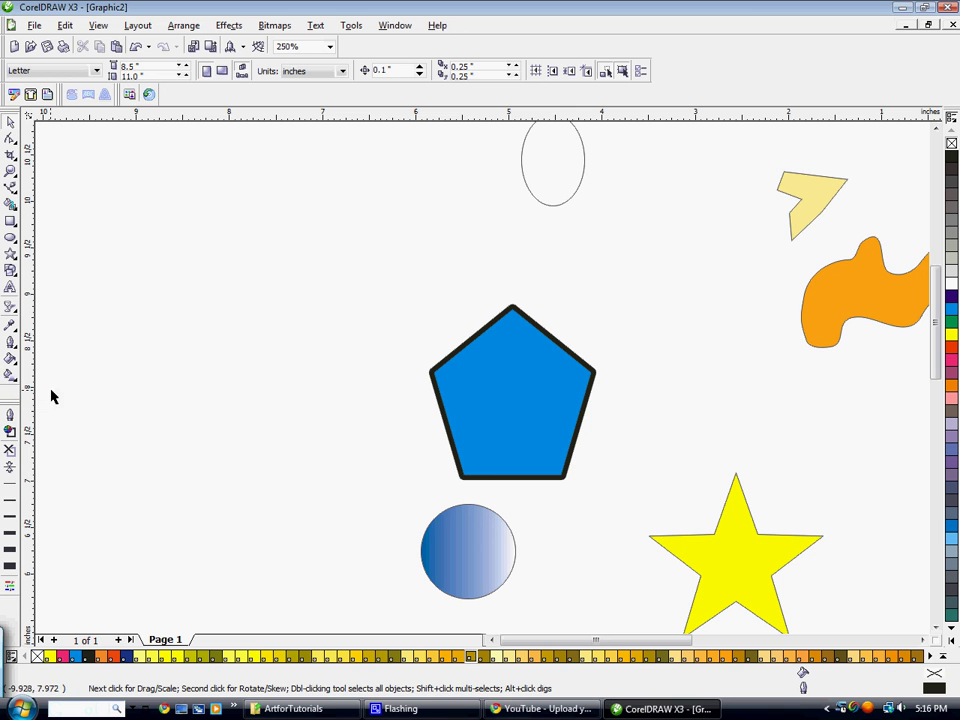
- Move the gradient circle to the pentagon's lower left and redirect its linear fill downward, at about -92 degrees with a 25% edge pad
click(461, 540)
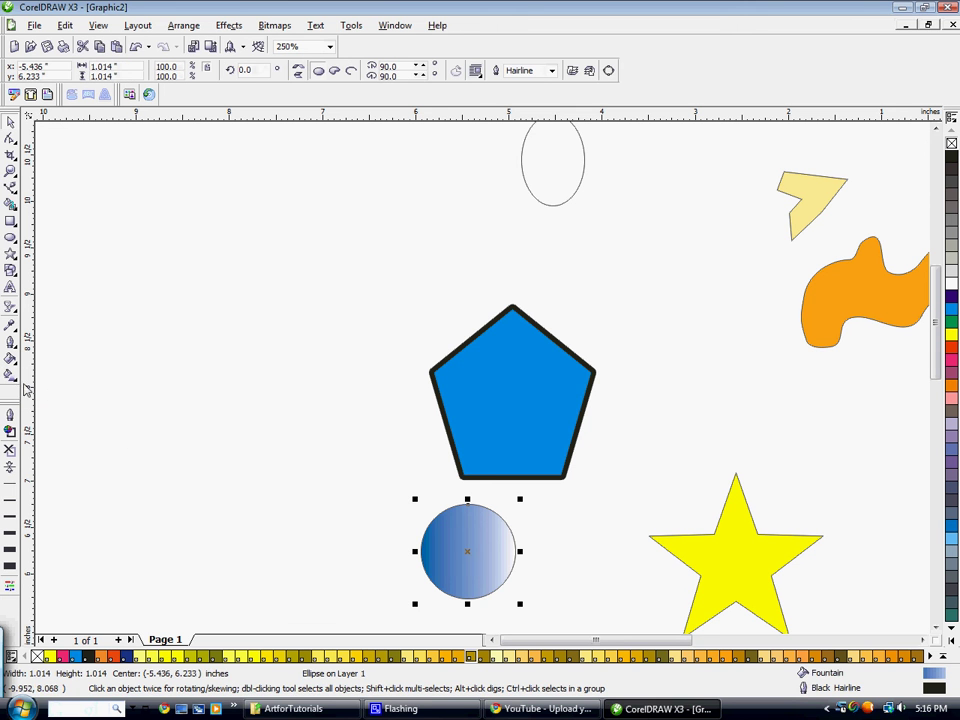
click(315, 506)
drag(437, 550, 378, 505)
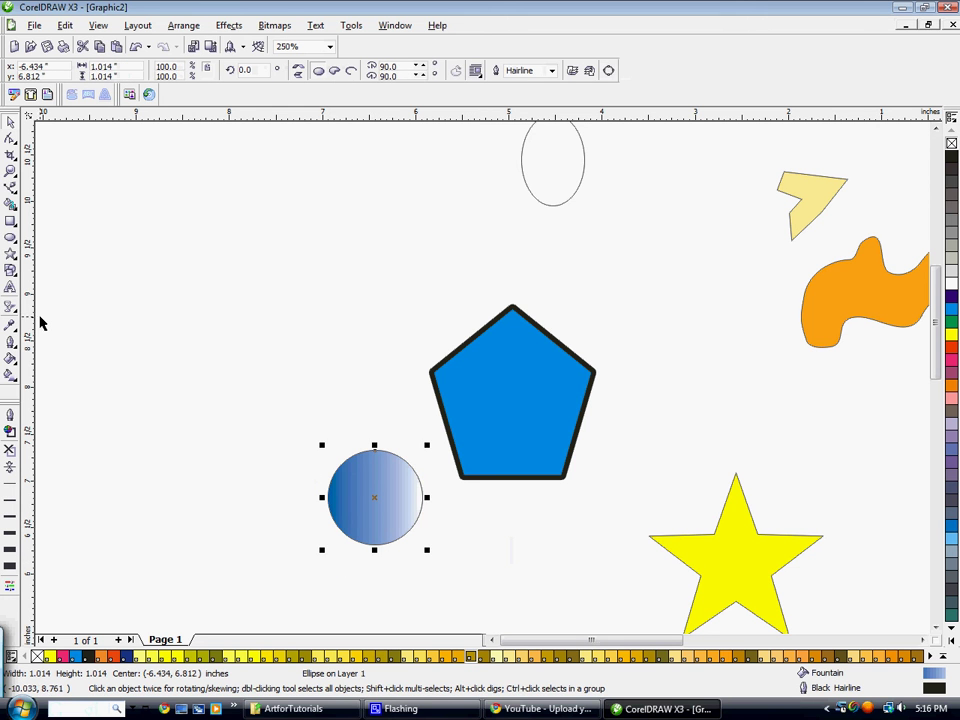
click(9, 377)
drag(327, 498, 353, 479)
drag(422, 498, 373, 518)
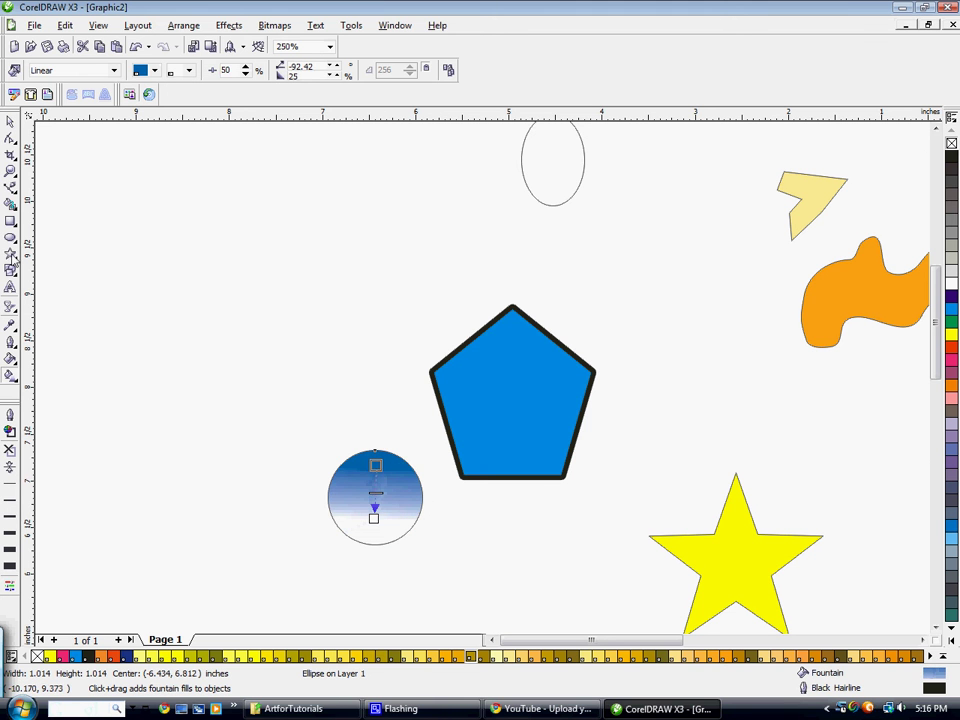
click(9, 121)
- Mirror the grouped bear batter illustration horizontally, and mirror it back to its original direction
scroll(278, 370, down, 2)
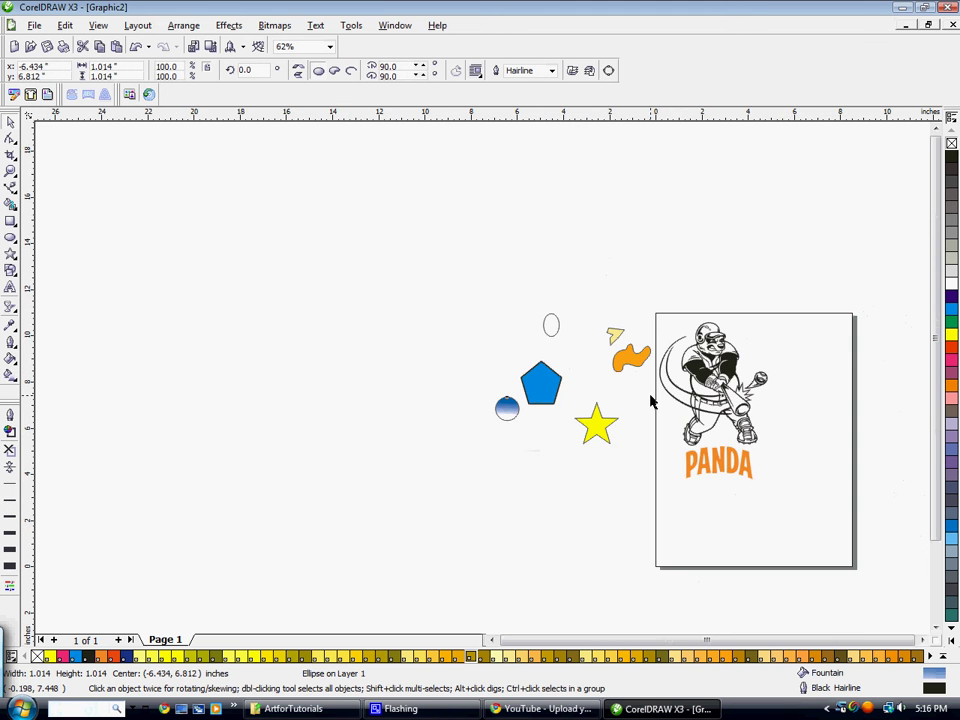
click(655, 393)
scroll(704, 360, up, 1)
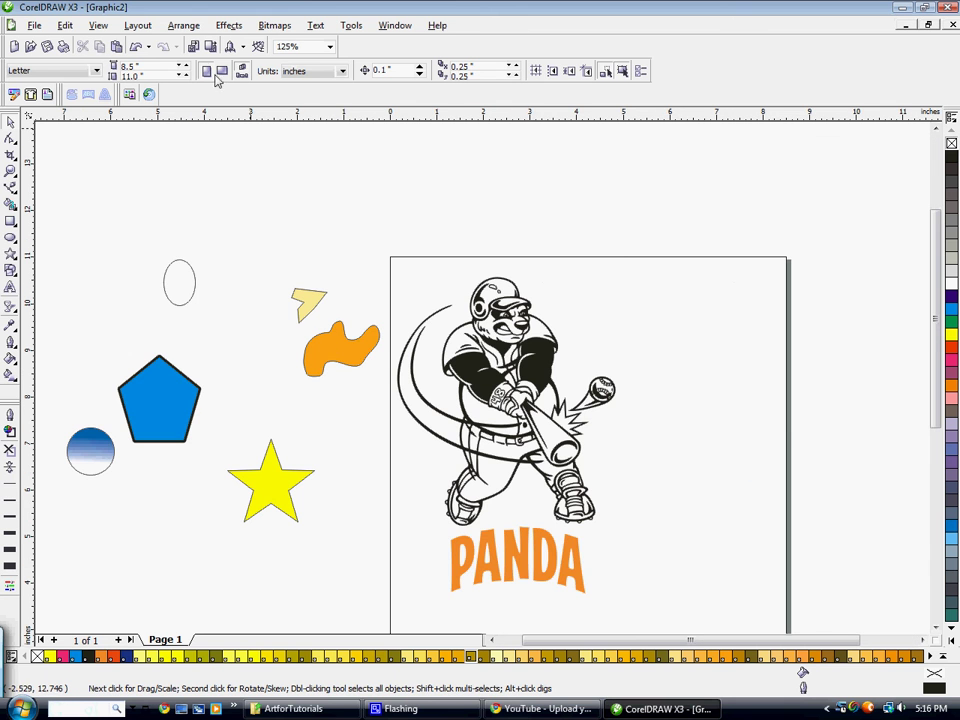
click(513, 334)
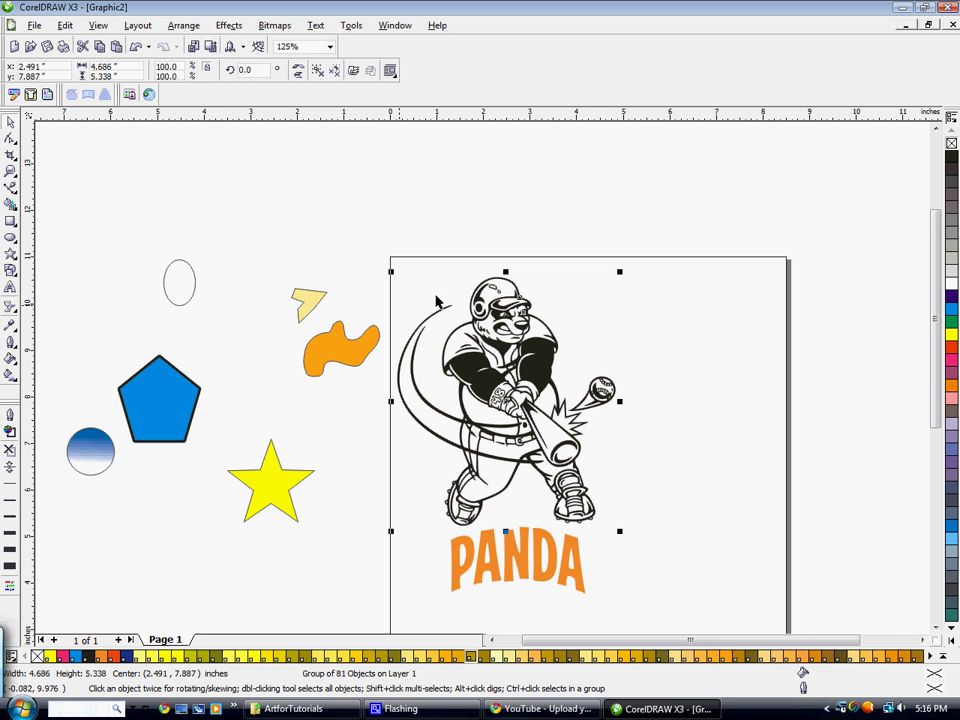
click(299, 71)
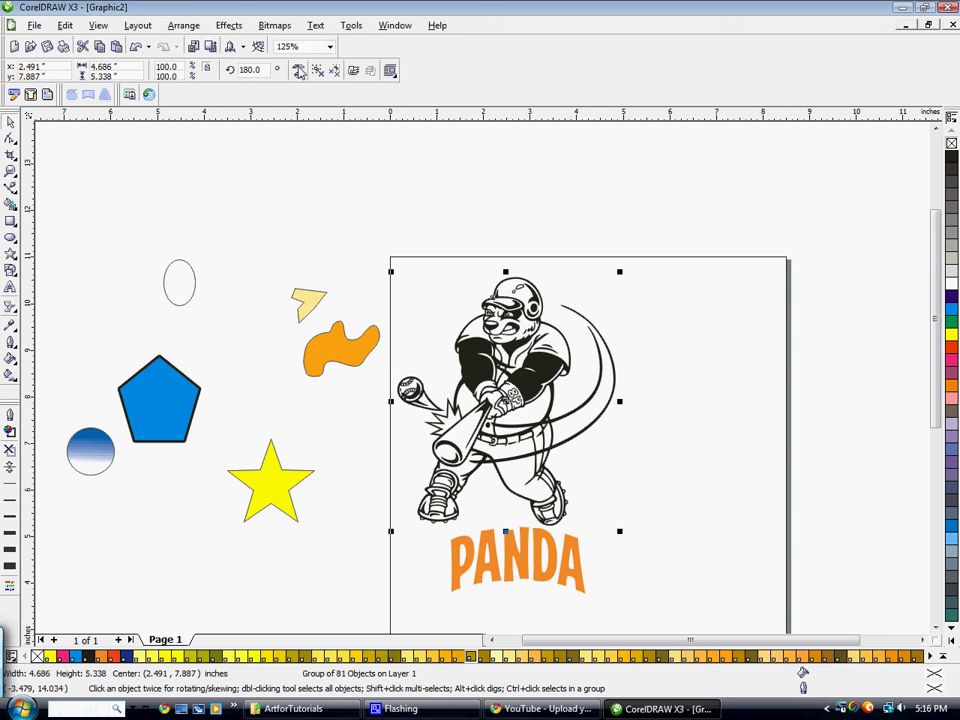
click(299, 71)
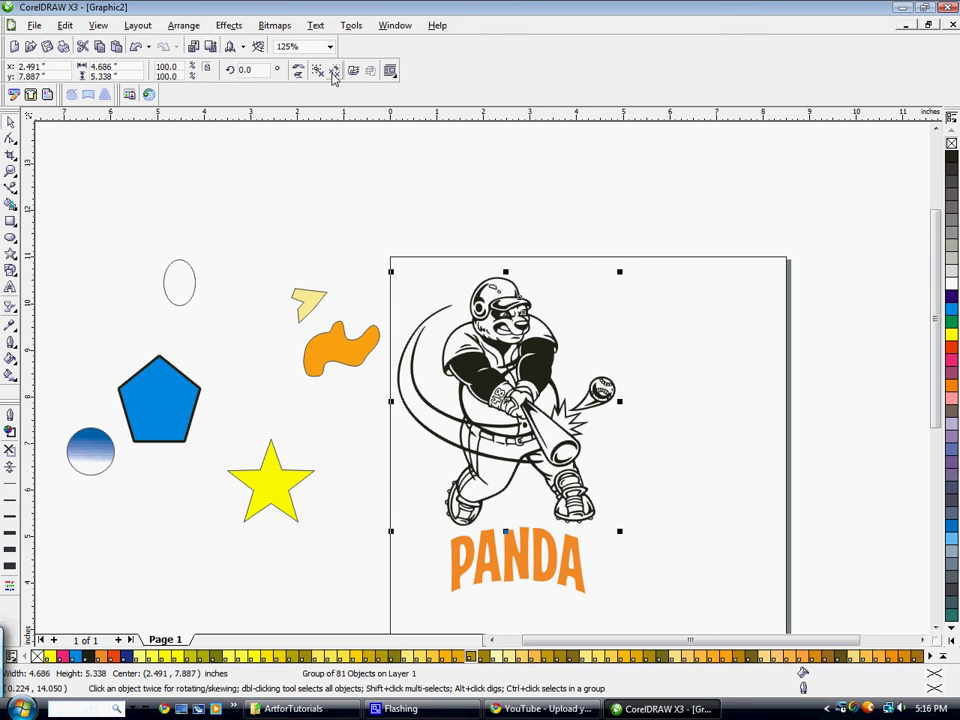
- Move the gradient circle up so that it overlaps the lower right part of the unfilled ellipse
click(232, 289)
drag(77, 436, 190, 278)
scroll(190, 278, up, 1)
- Weld the unfilled ellipse and the gradient circle into one shape, and undo the weld
click(481, 362)
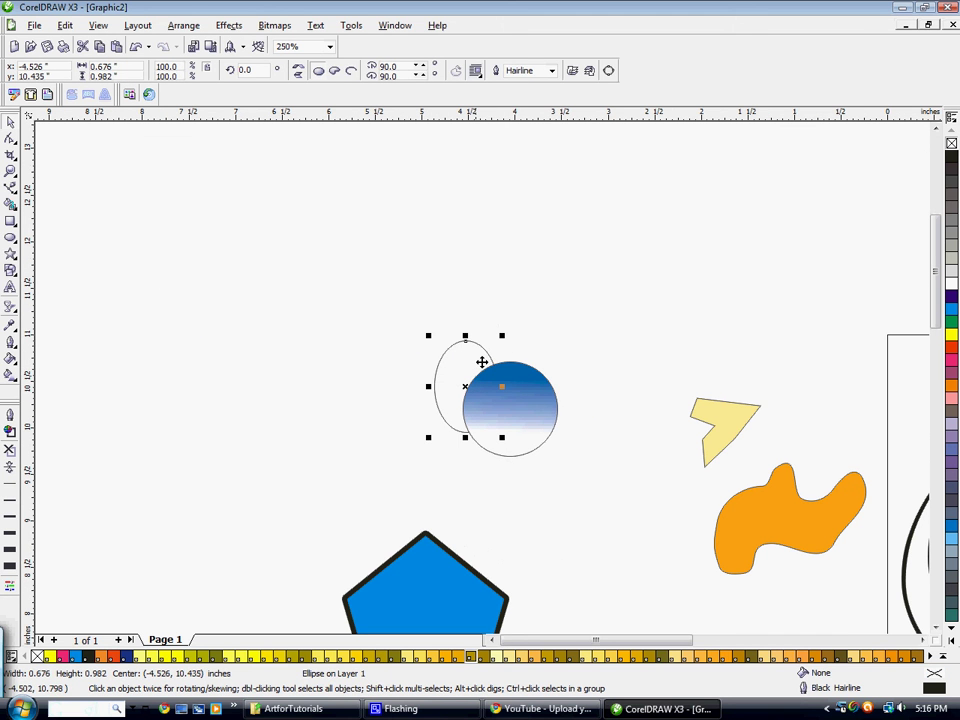
shift+click(527, 392)
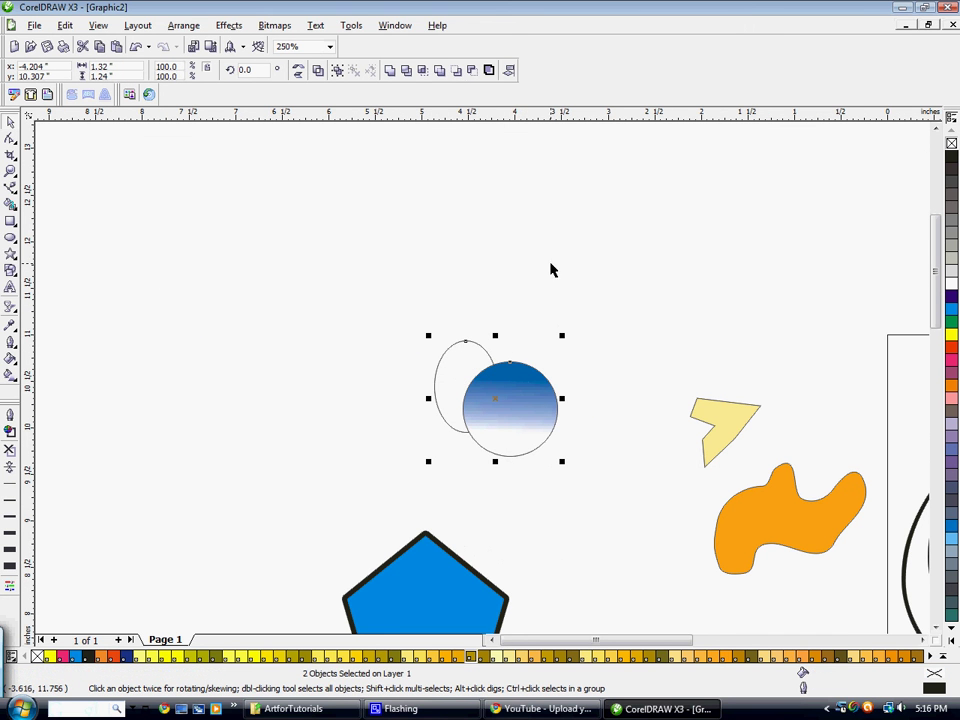
click(389, 71)
click(572, 398)
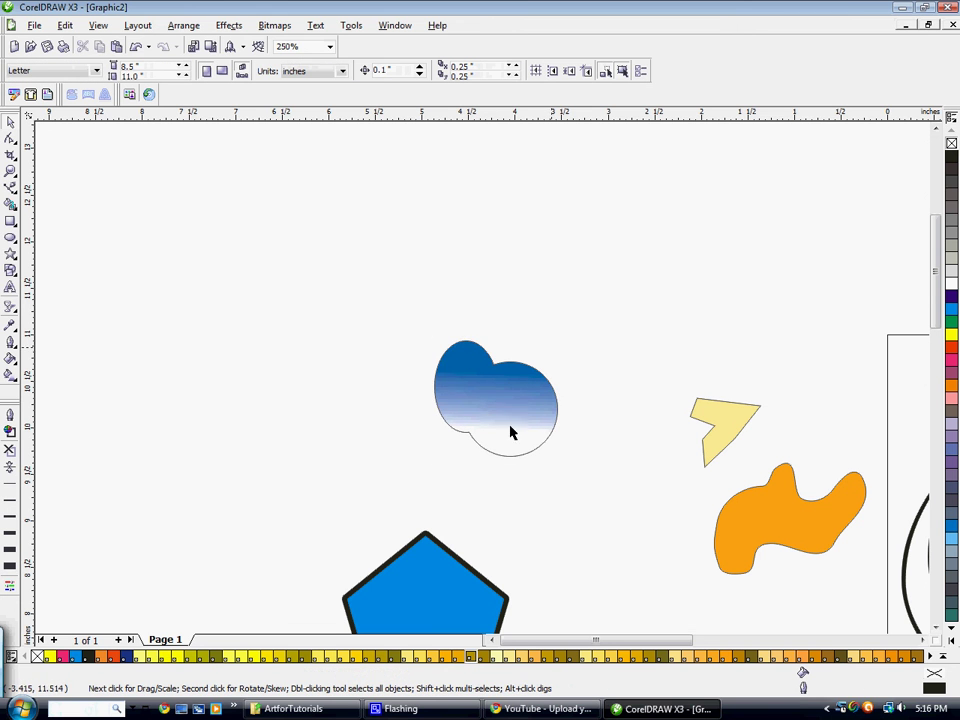
key(ctrl+z)
key(Escape)
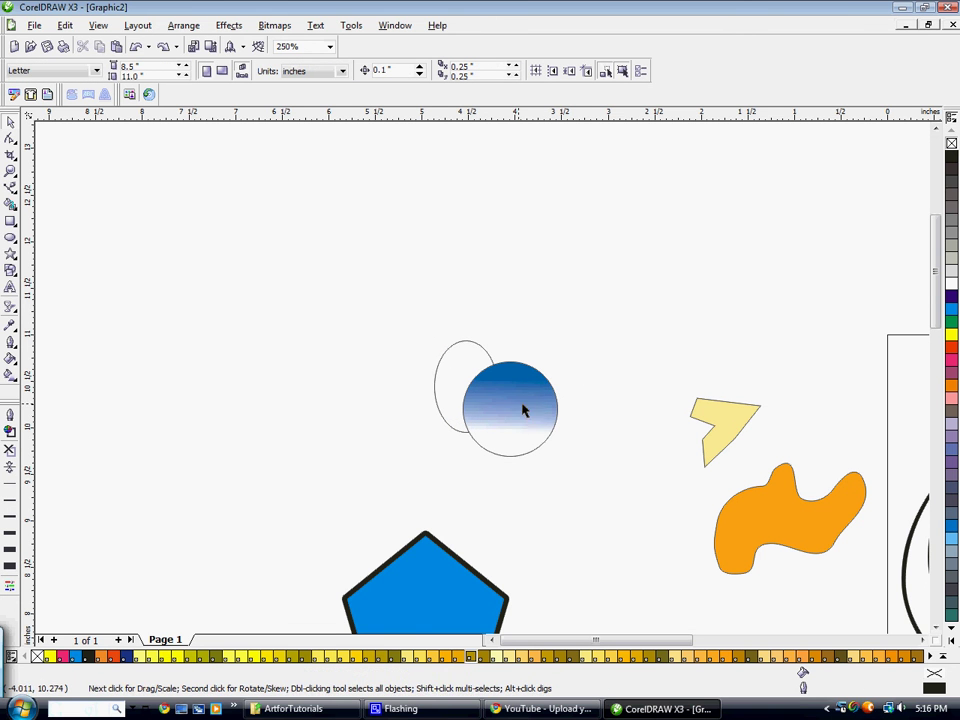
- Trim the gradient circle with the overlapping ellipse, and move the ellipse away to the lower left
click(452, 369)
shift+click(540, 398)
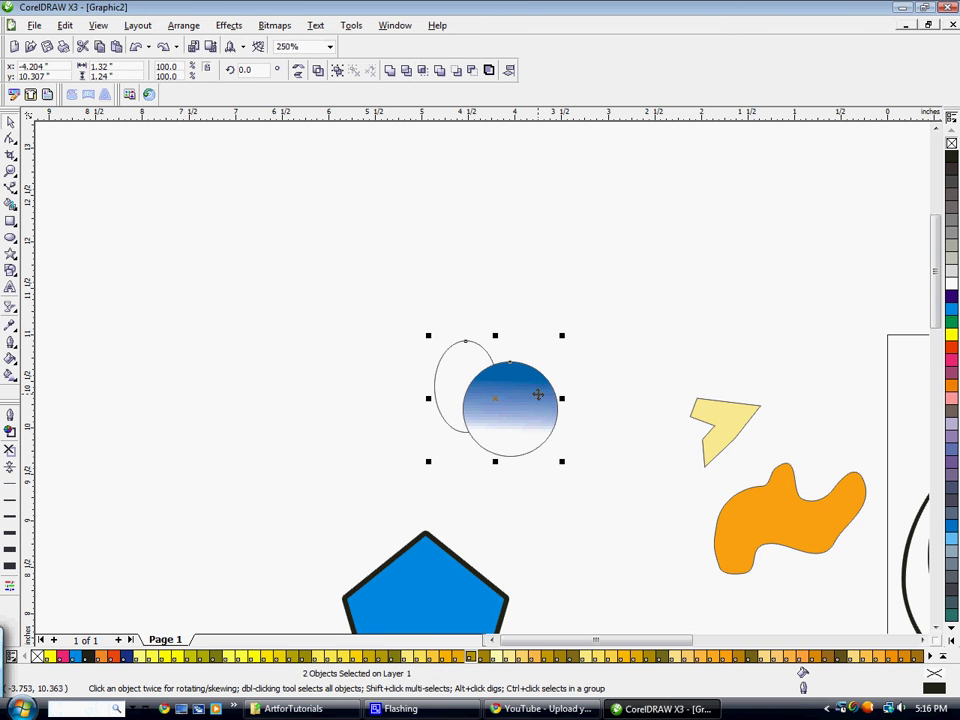
click(405, 72)
key(Escape)
drag(454, 363, 346, 443)
scroll(421, 267, down, 1)
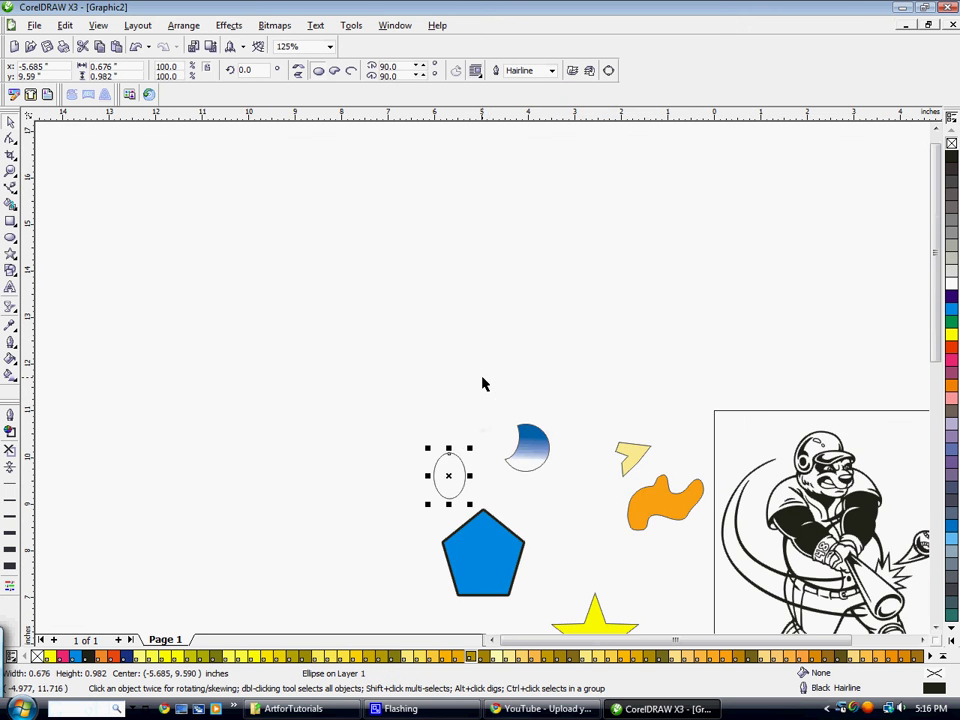
click(446, 302)
click(182, 26)
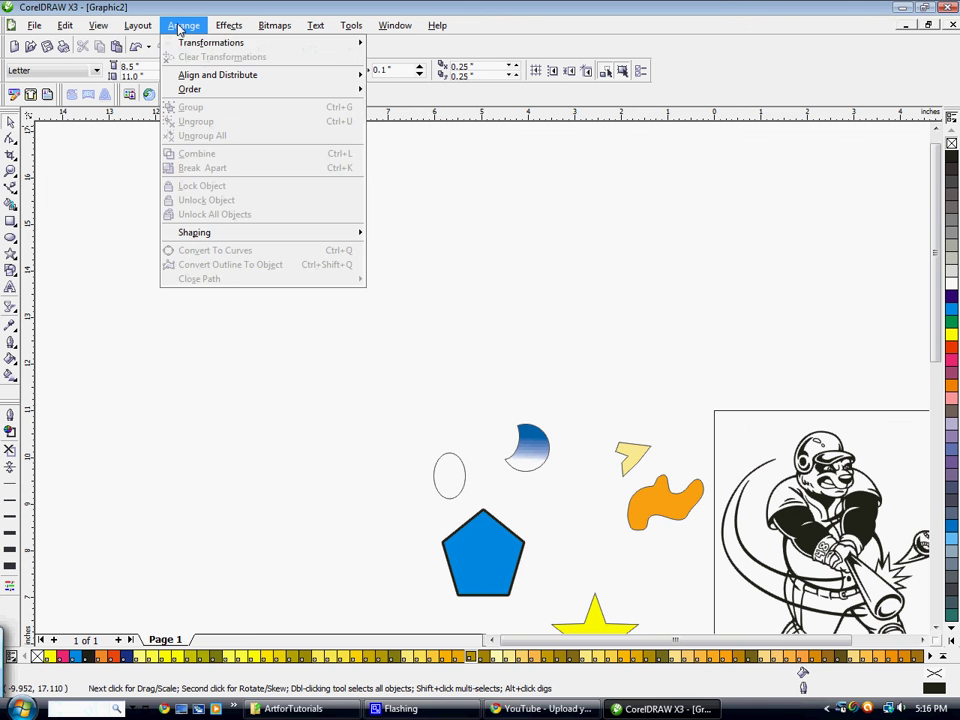
click(182, 29)
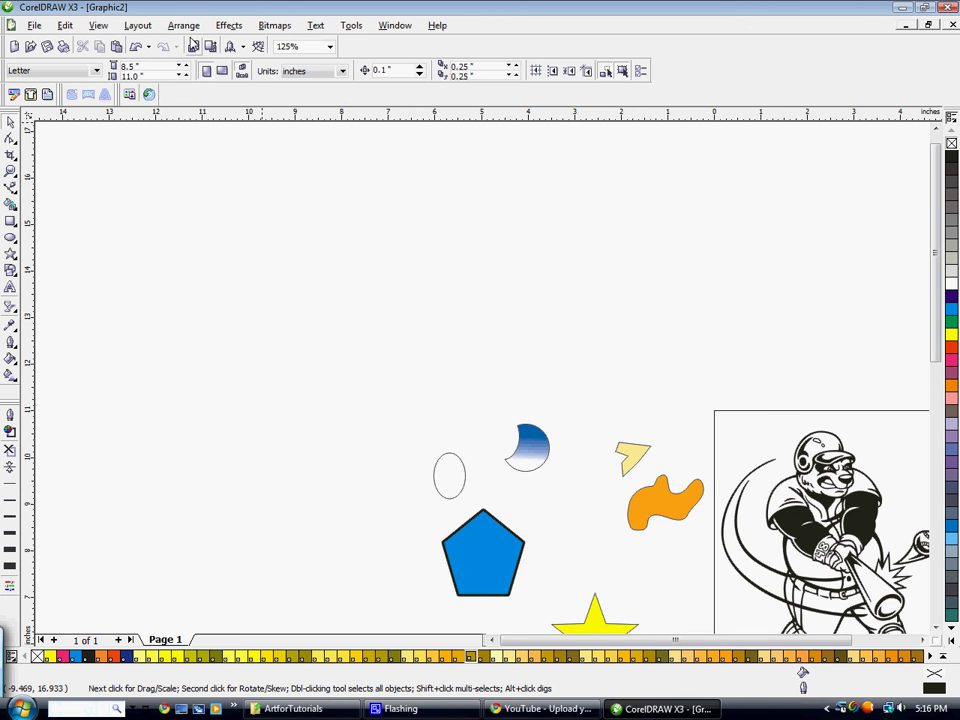
- Move the blue pentagon and the yellow star up so that they overlap each other and the gradient crescent
scroll(504, 361, down, 1)
scroll(557, 456, up, 1)
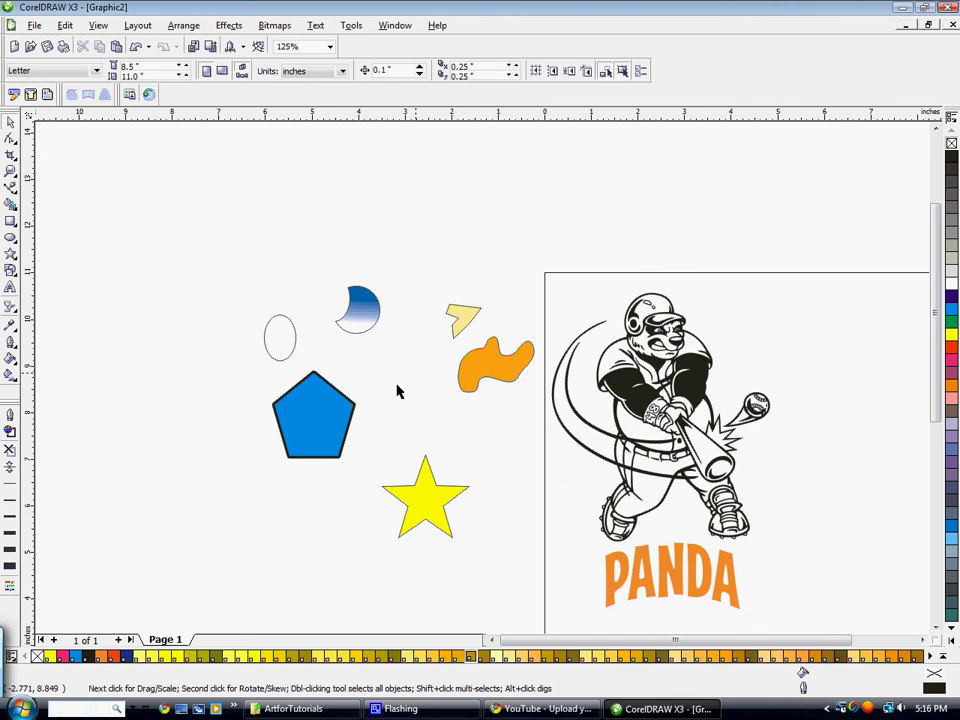
drag(300, 436, 366, 370)
click(421, 483)
drag(421, 483, 394, 318)
- Send the yellow star backward behind the blue pentagon, and shift the gradient crescent slightly down and to the left
scroll(394, 318, up, 1)
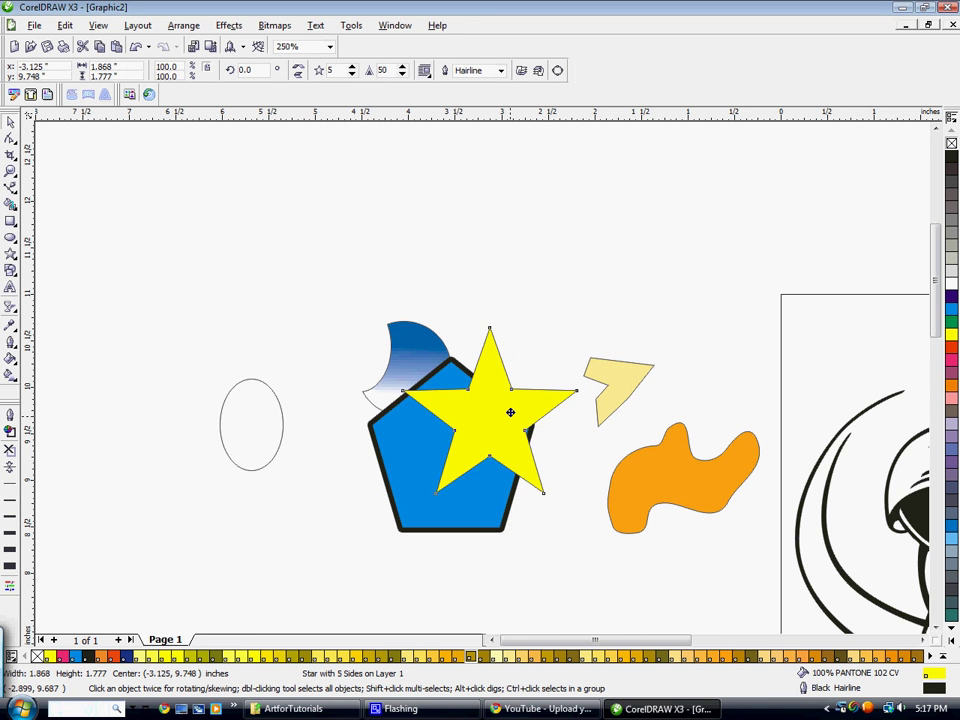
key(ctrl+Page_Down)
click(544, 304)
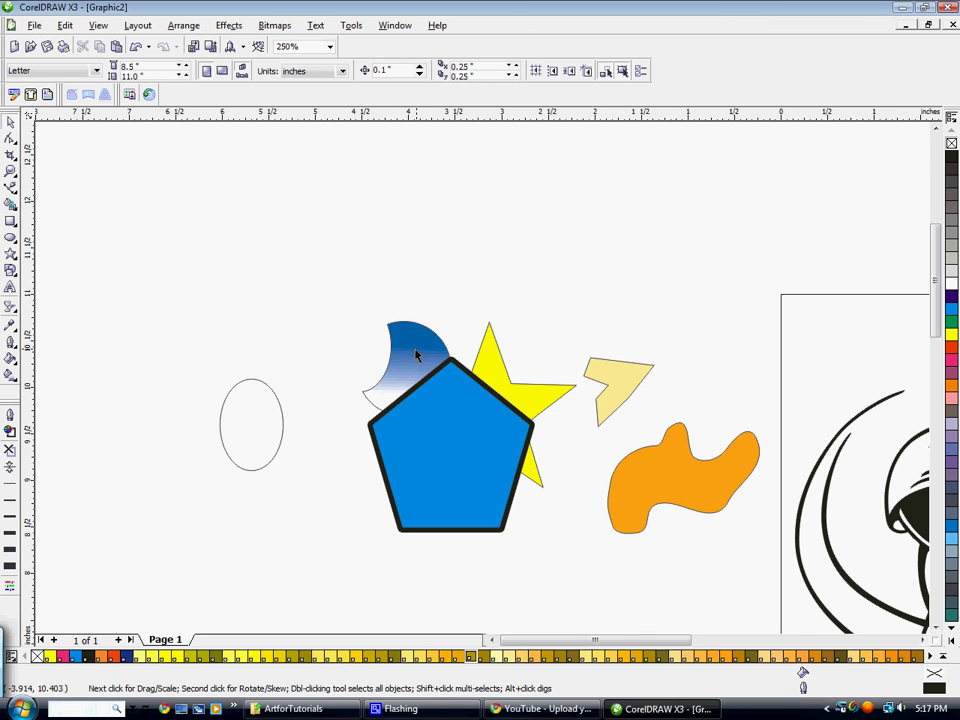
drag(414, 344, 409, 348)
click(453, 299)
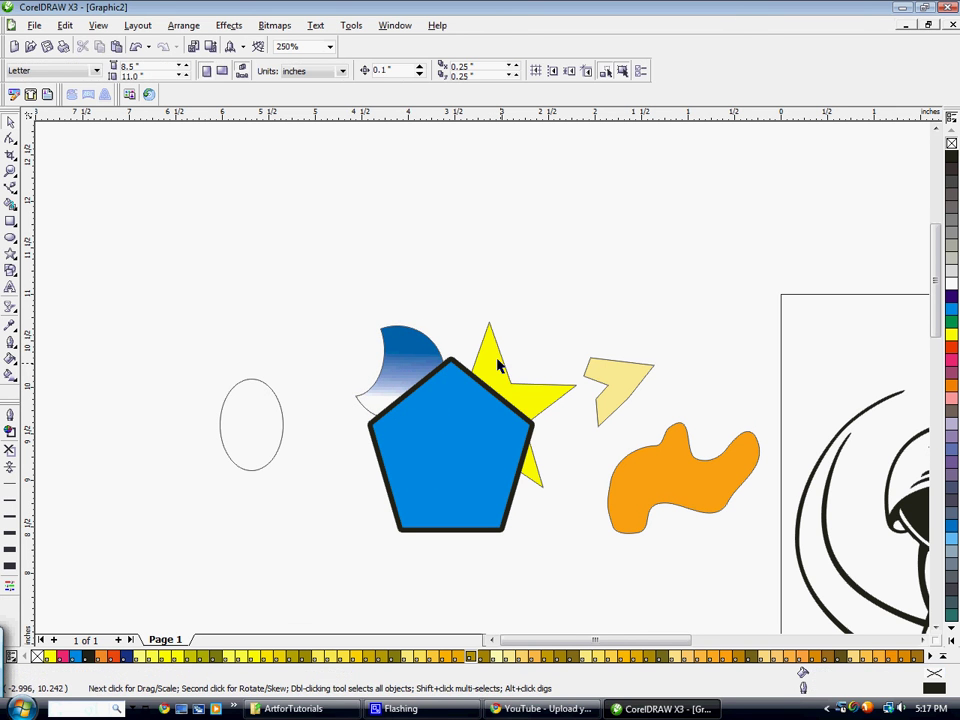
- Bring the yellow star to the front of the page, and deselect it
click(183, 25)
mouse_move(203, 81)
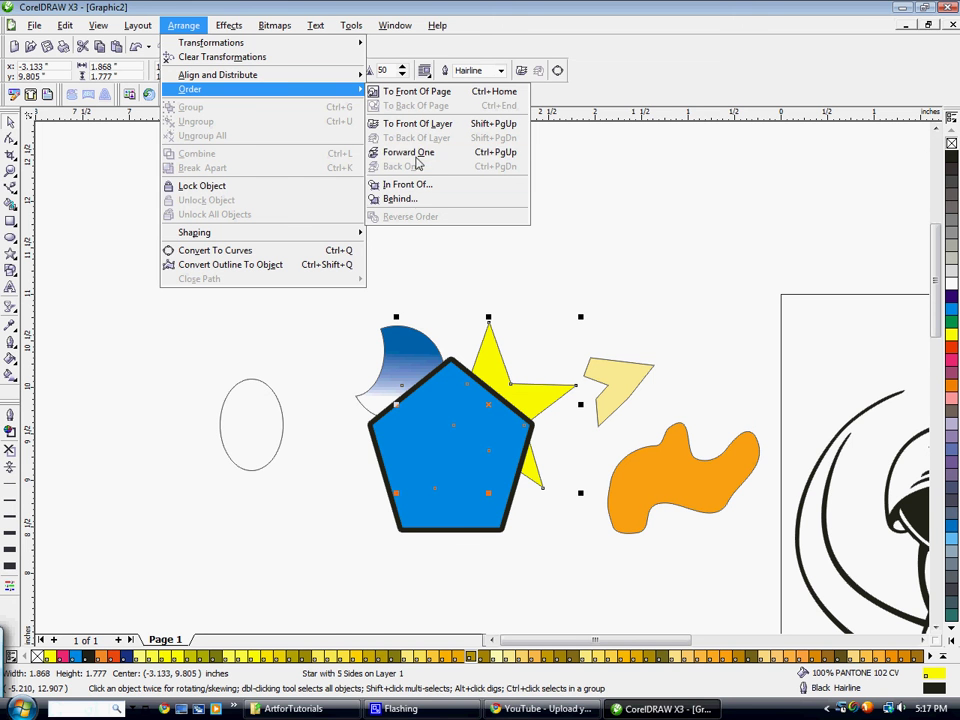
click(445, 96)
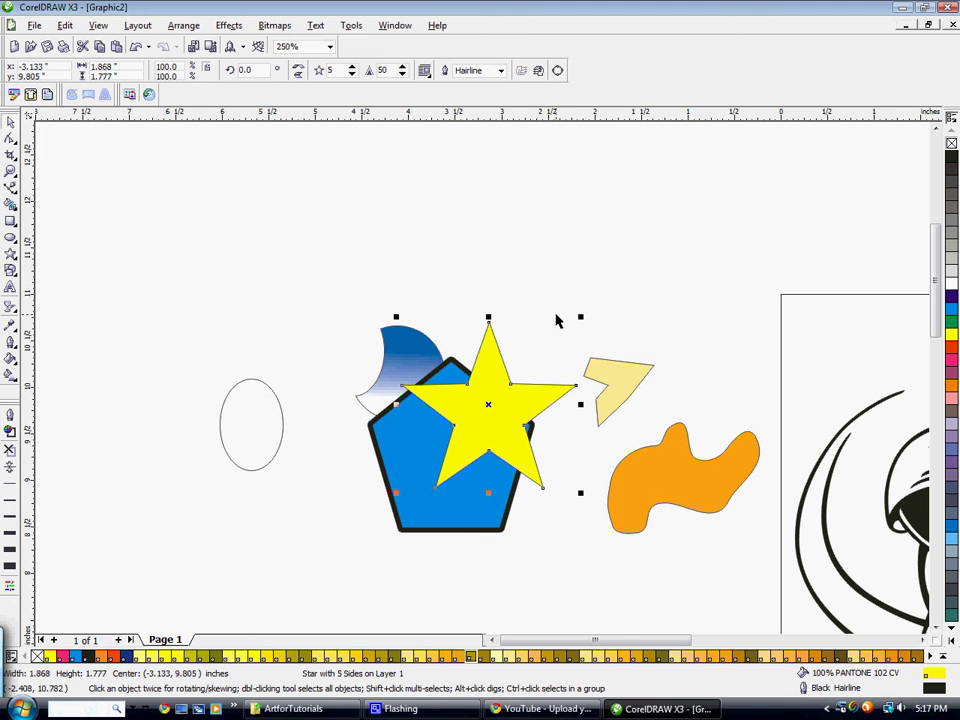
click(428, 290)
- Bring the gradient crescent to the front of the page, above the star and the pentagon
click(407, 342)
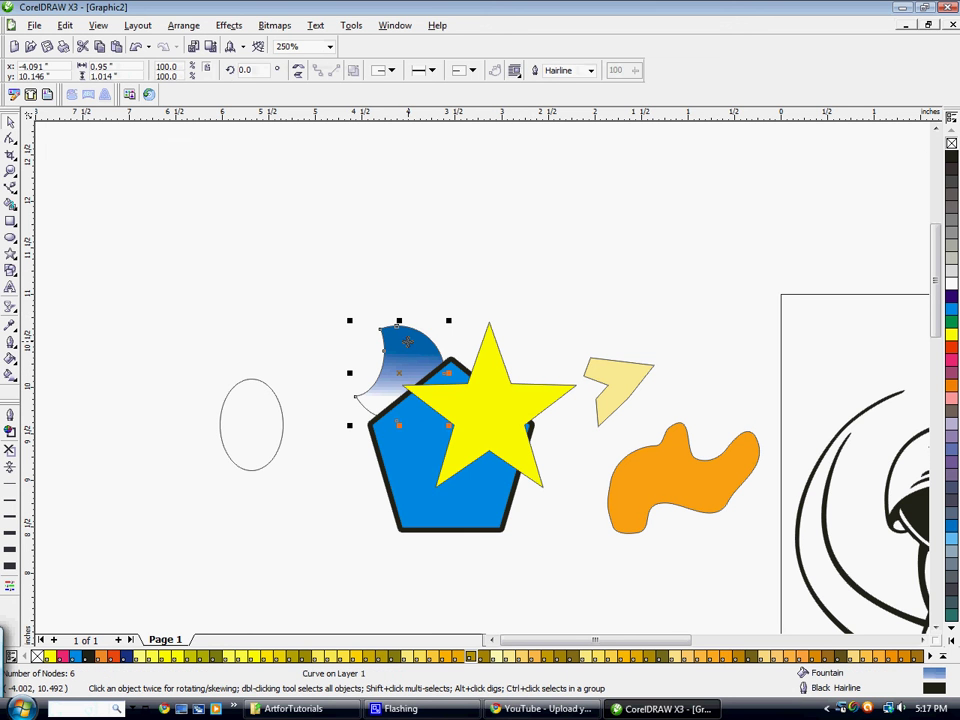
click(183, 25)
mouse_move(229, 90)
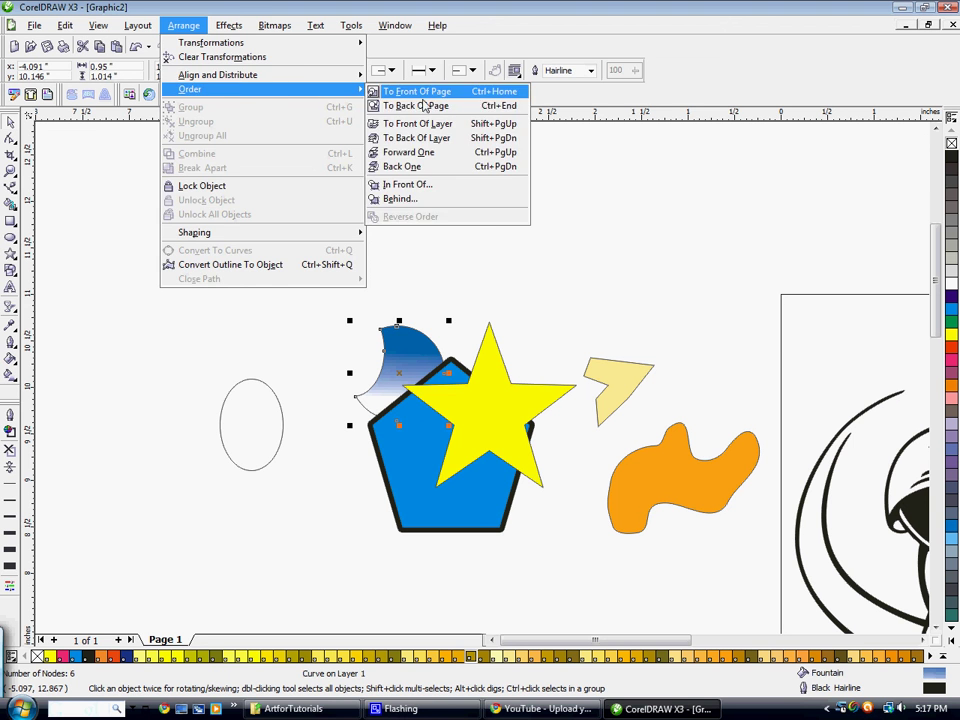
click(422, 93)
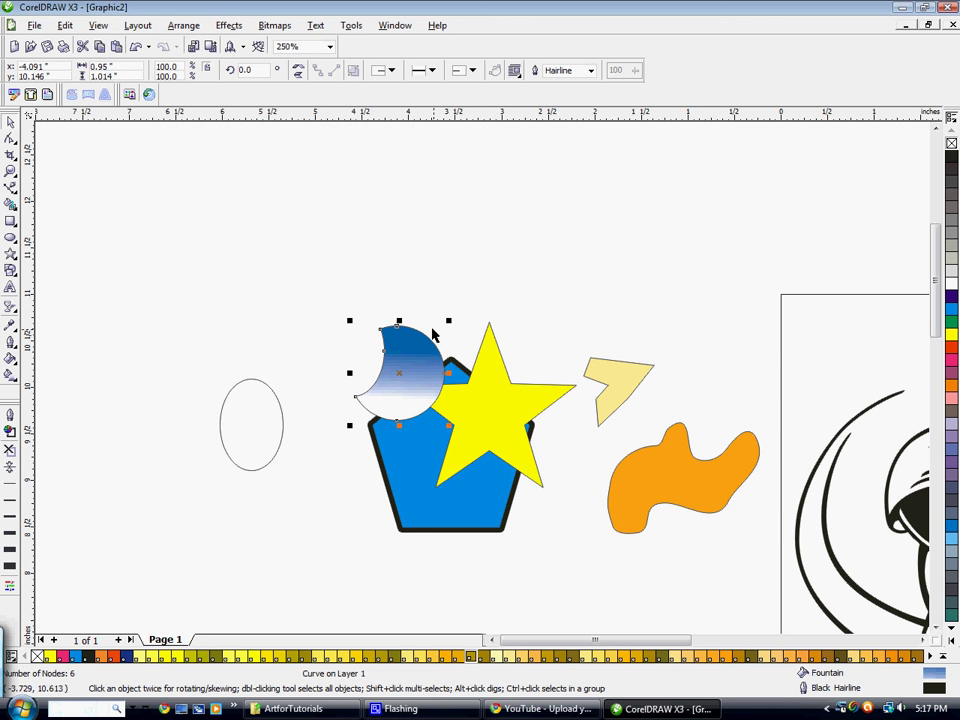
- Send the gradient crescent back one level so that it sits between the star and the pentagon, and deselect it
click(183, 25)
mouse_move(218, 75)
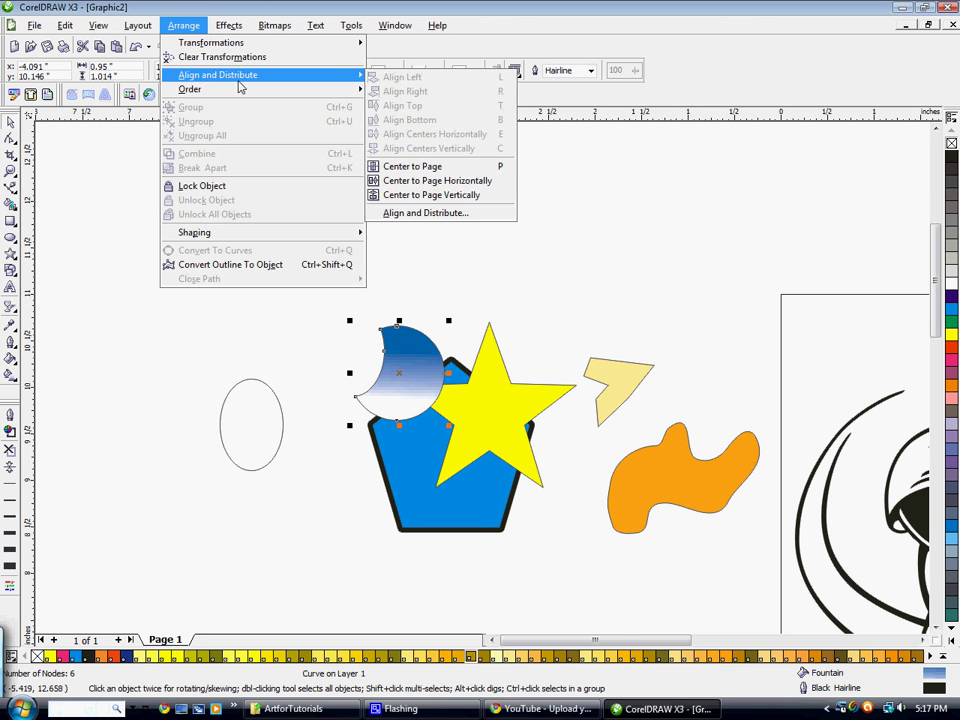
mouse_move(302, 90)
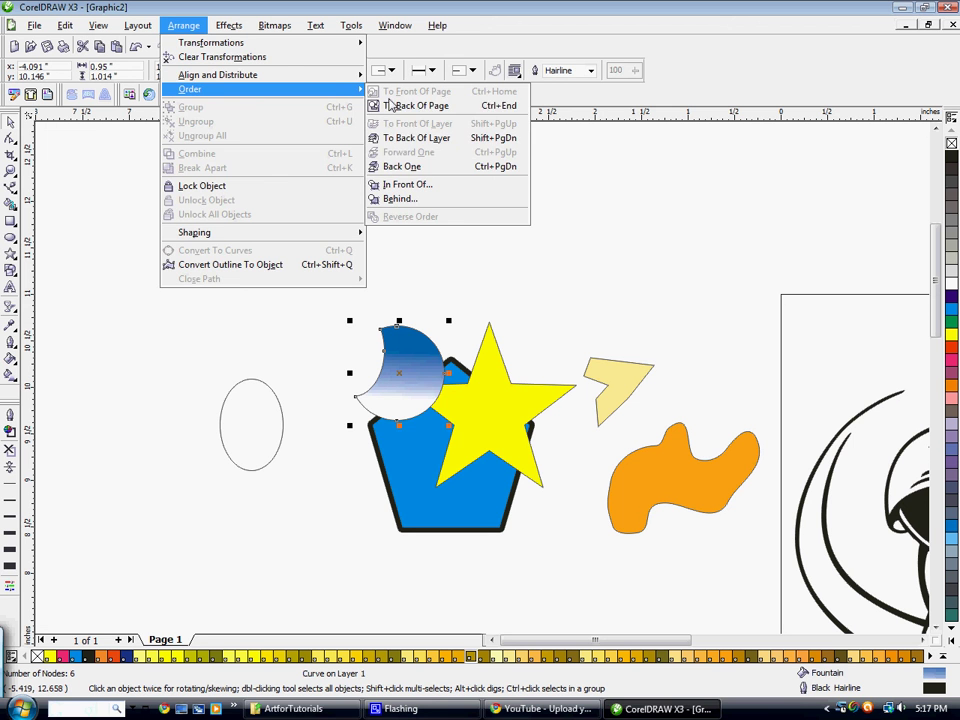
click(414, 168)
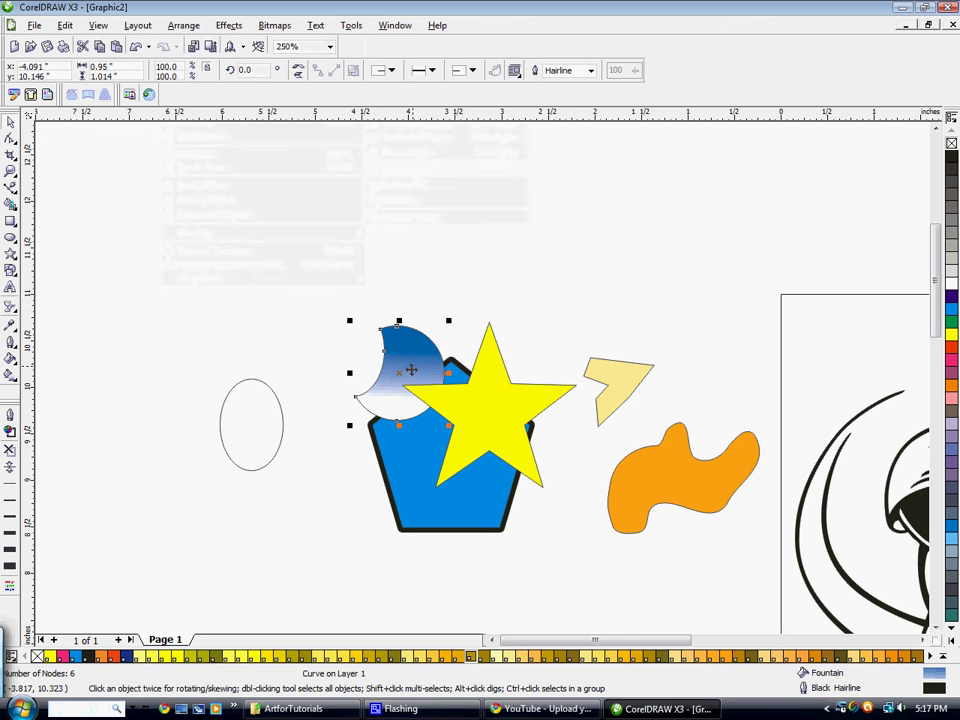
click(420, 318)
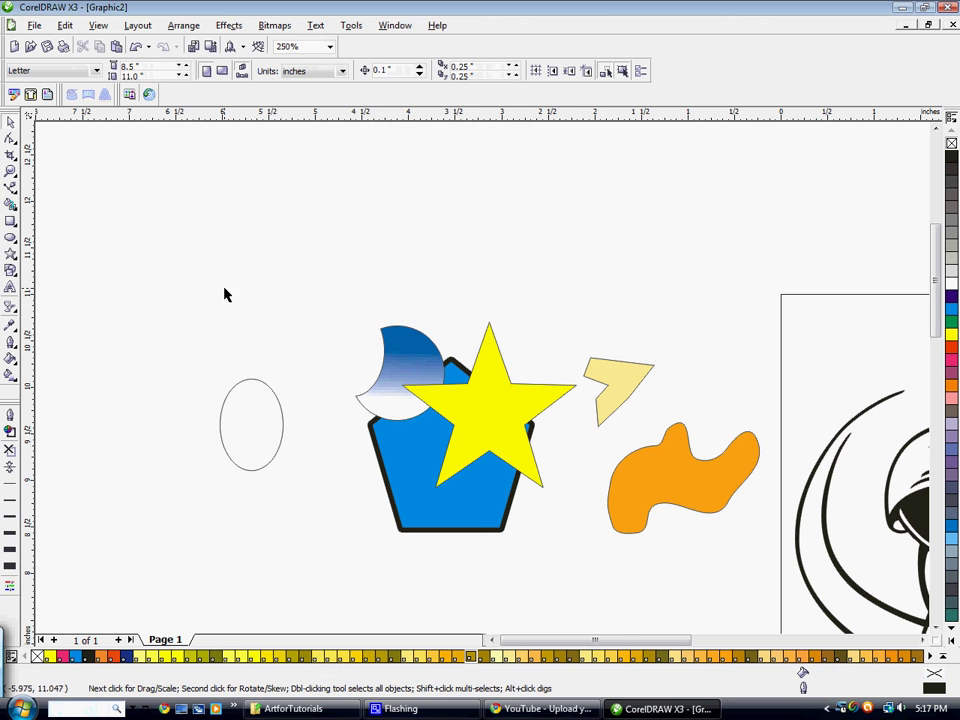
click(183, 25)
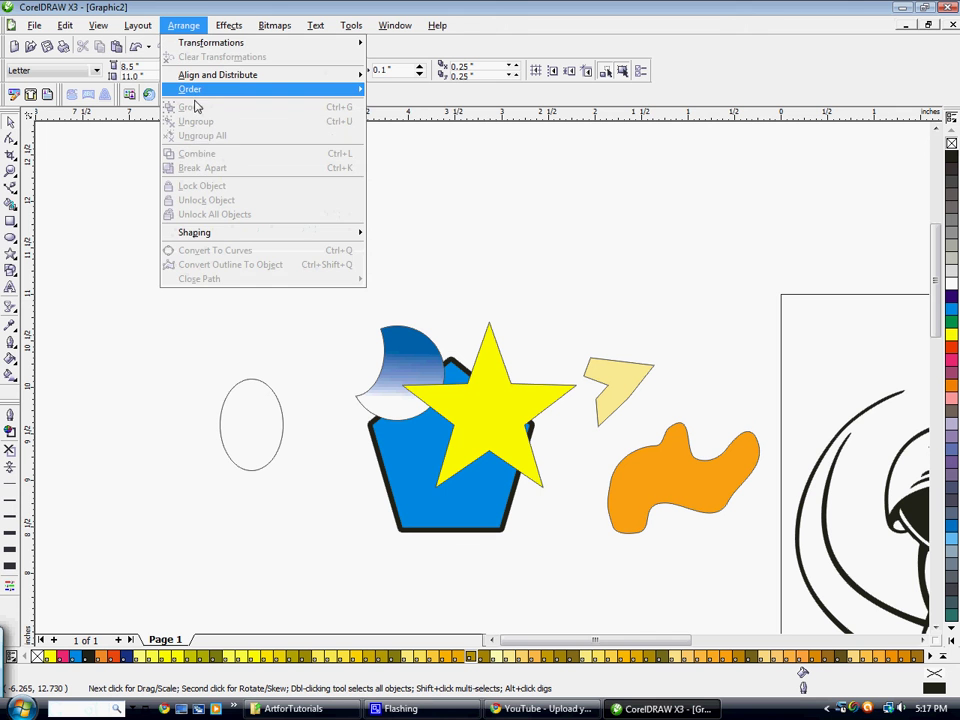
mouse_move(219, 232)
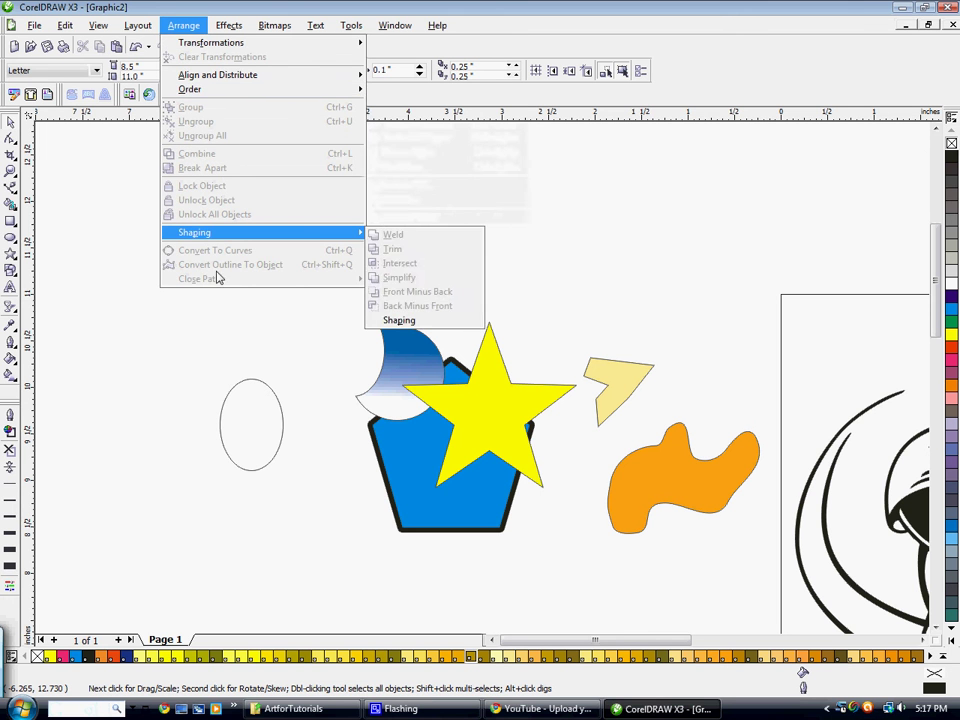
click(183, 25)
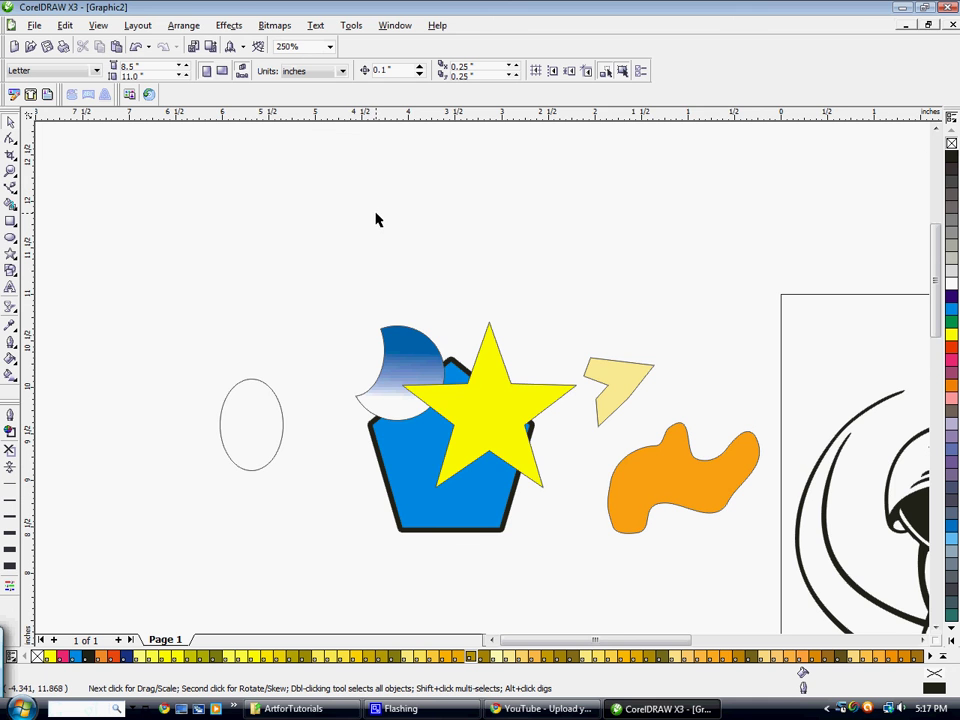
scroll(365, 246, down, 1)
key(F3)
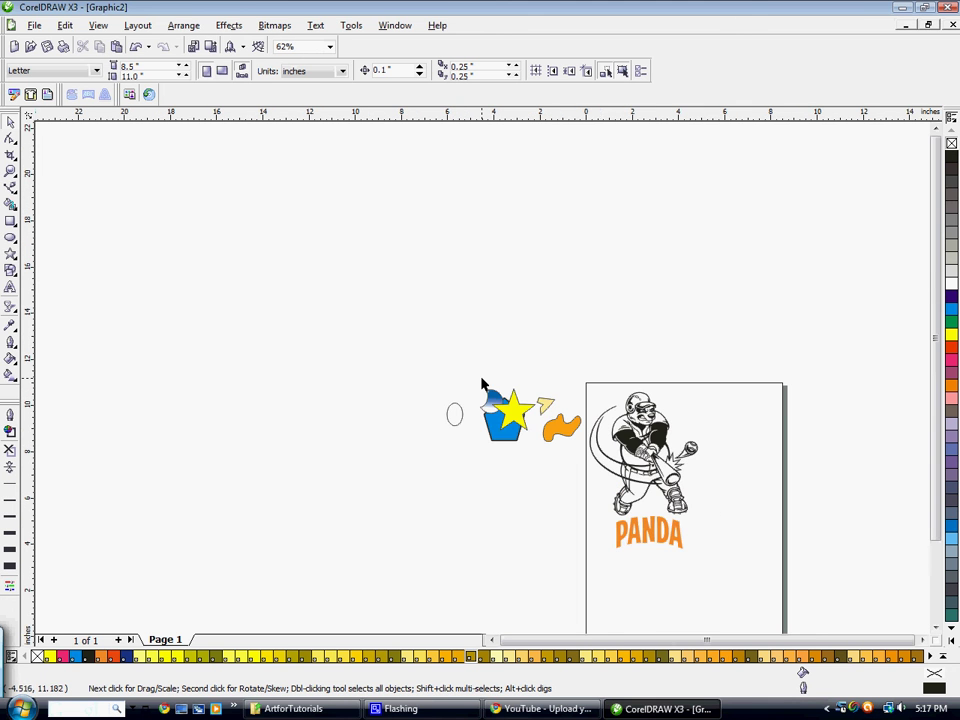
scroll(600, 455, up, 1)
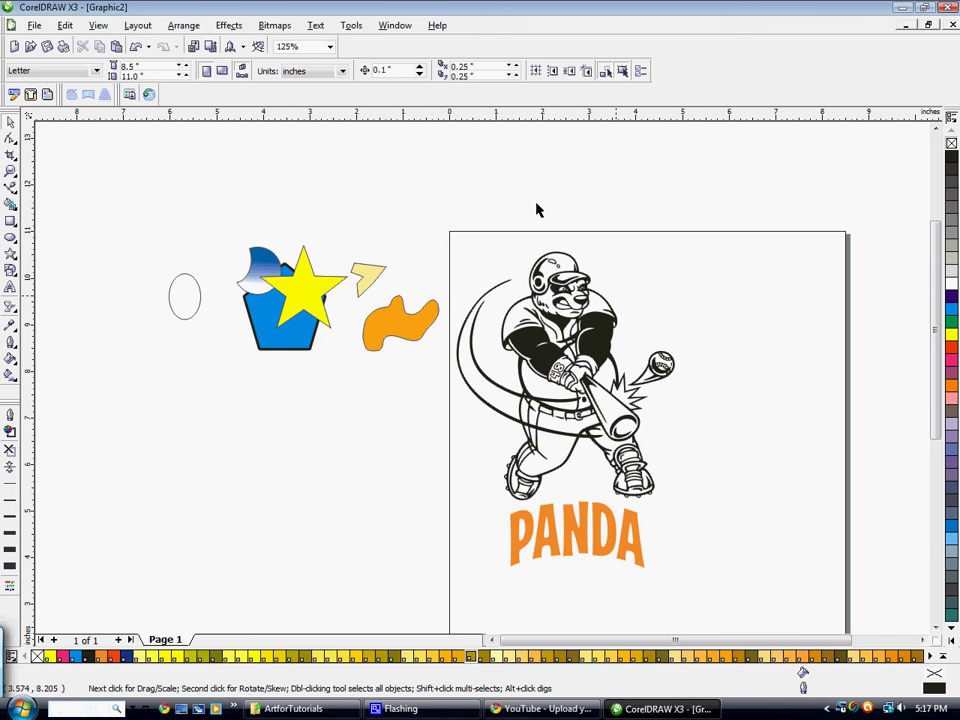